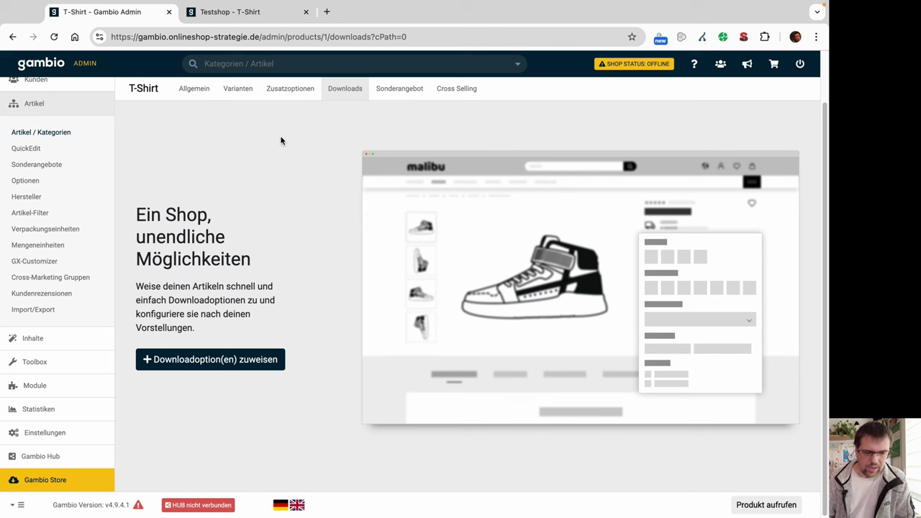
Go from the T-Shirt's storefront page to the admin's article options and expand the values of the option Größe
{"action": "left_click", "coordinate": [234, 16]}
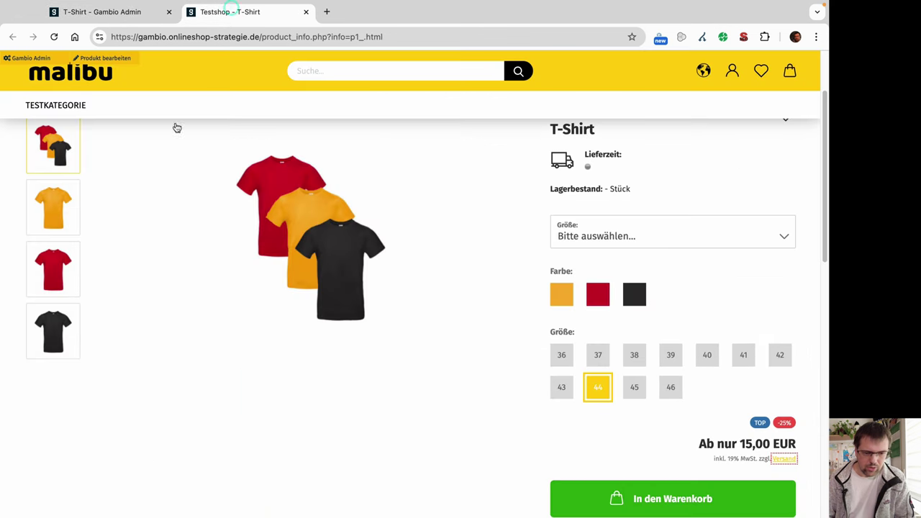
{"action": "left_click", "coordinate": [30, 59]}
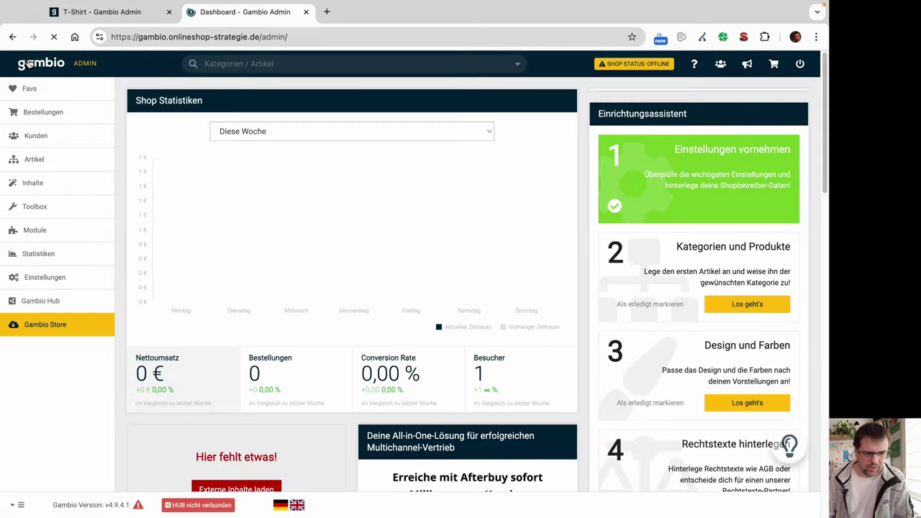
{"action": "mouse_move", "coordinate": [77, 162]}
{"action": "left_click", "coordinate": [138, 205]}
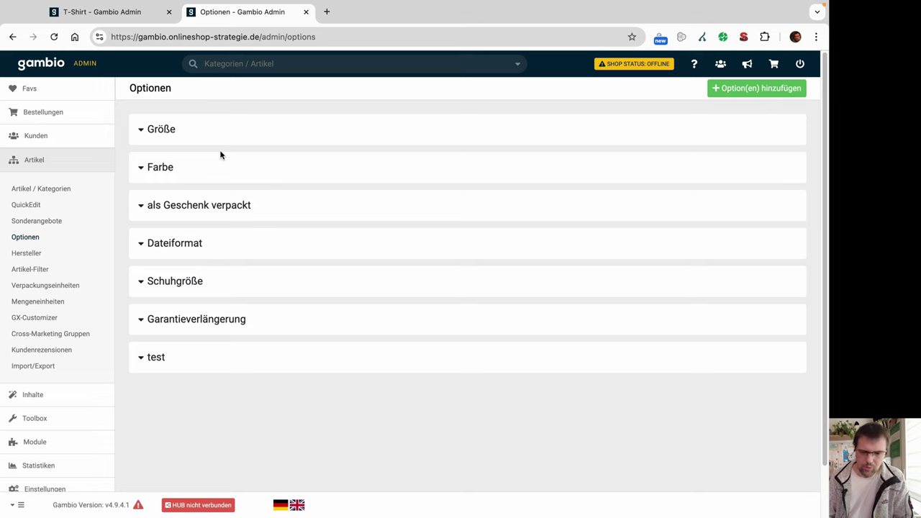
{"action": "left_click", "coordinate": [142, 131]}
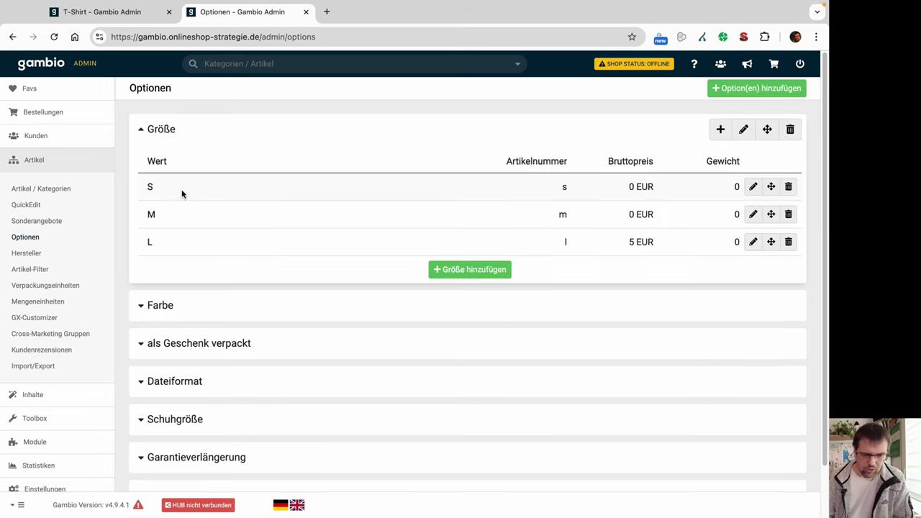
Open the T-Shirt's storefront page from its product editor and examine the choices in the Größe selection
{"action": "left_click", "coordinate": [101, 12]}
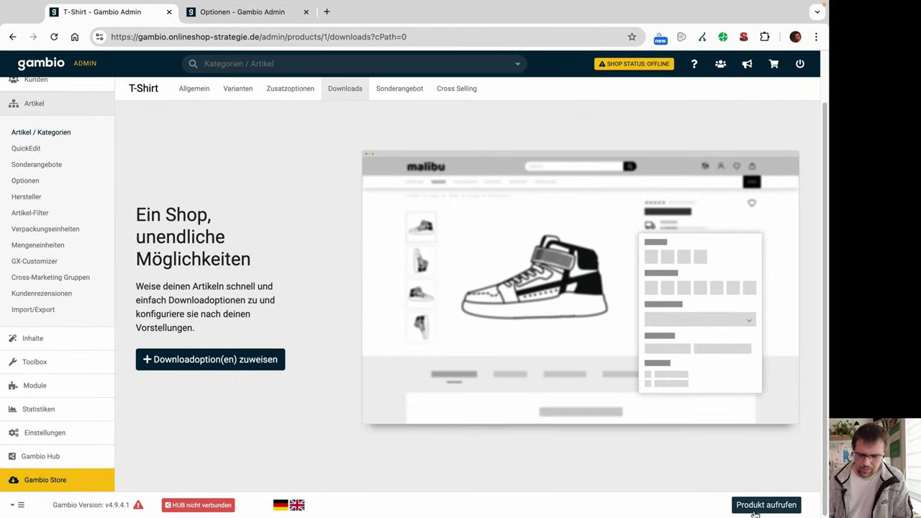
{"action": "left_click", "coordinate": [766, 504]}
{"action": "scroll", "coordinate": [640, 366], "scroll_direction": "down", "scroll_amount": 3}
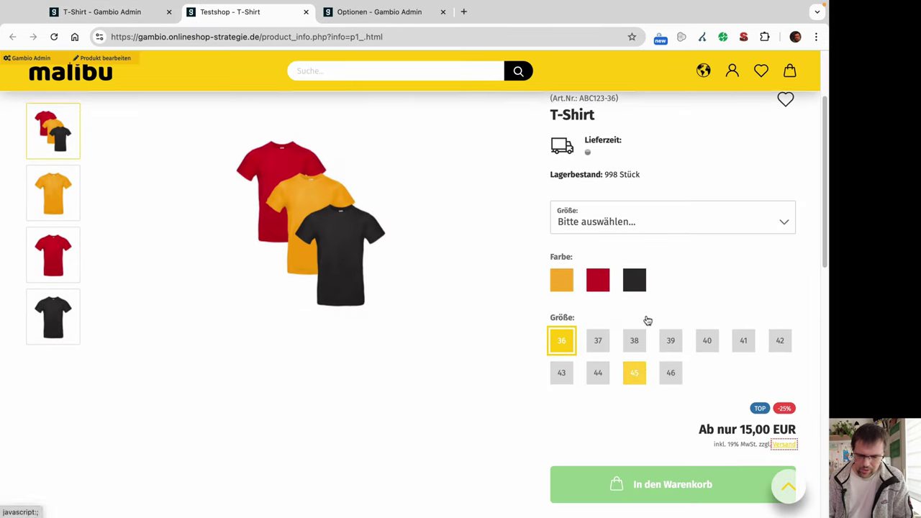
{"action": "left_click", "coordinate": [632, 219]}
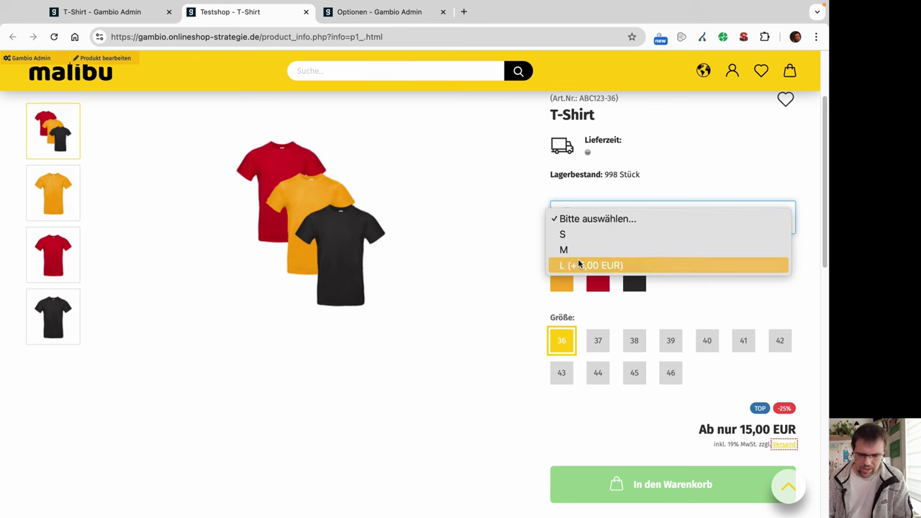
Examine the edit form of the value L under the option Größe, including its gross price, and close it without saving
{"action": "left_click", "coordinate": [377, 13]}
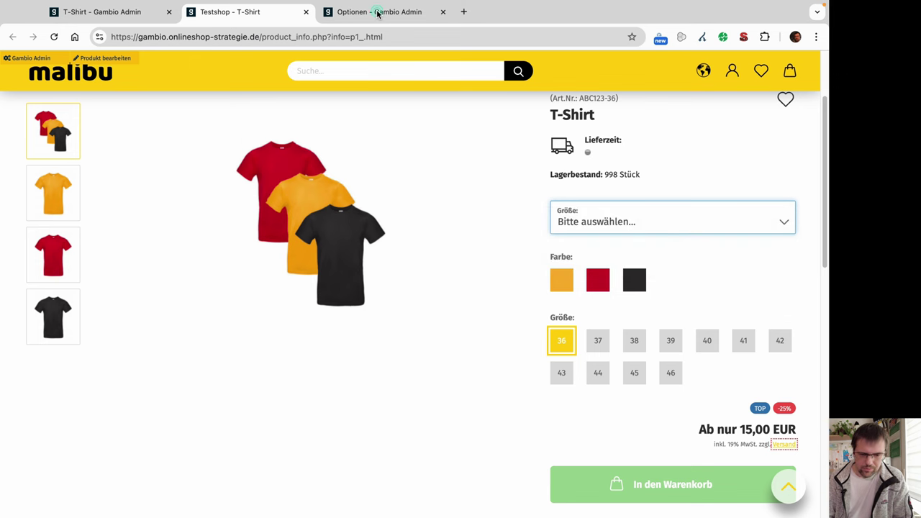
{"action": "left_click", "coordinate": [378, 13]}
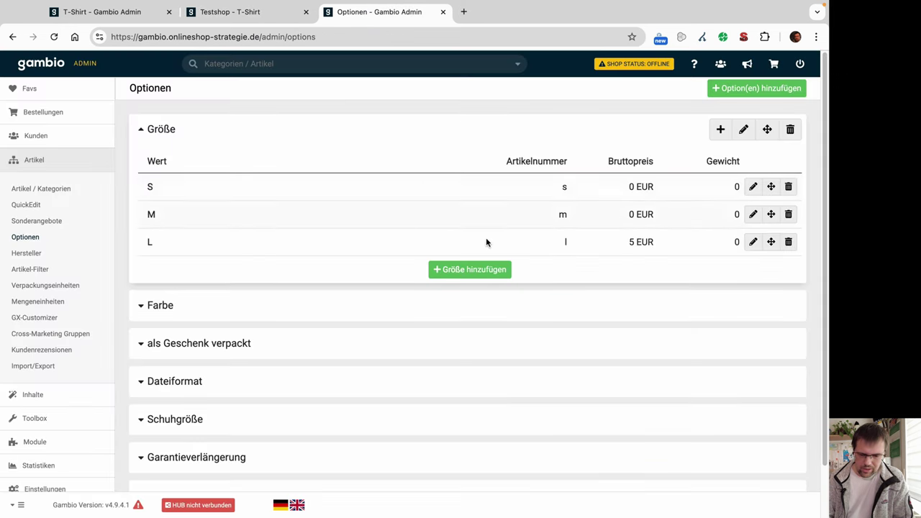
{"action": "left_click", "coordinate": [753, 242]}
{"action": "scroll", "coordinate": [446, 383], "scroll_direction": "down", "scroll_amount": 1}
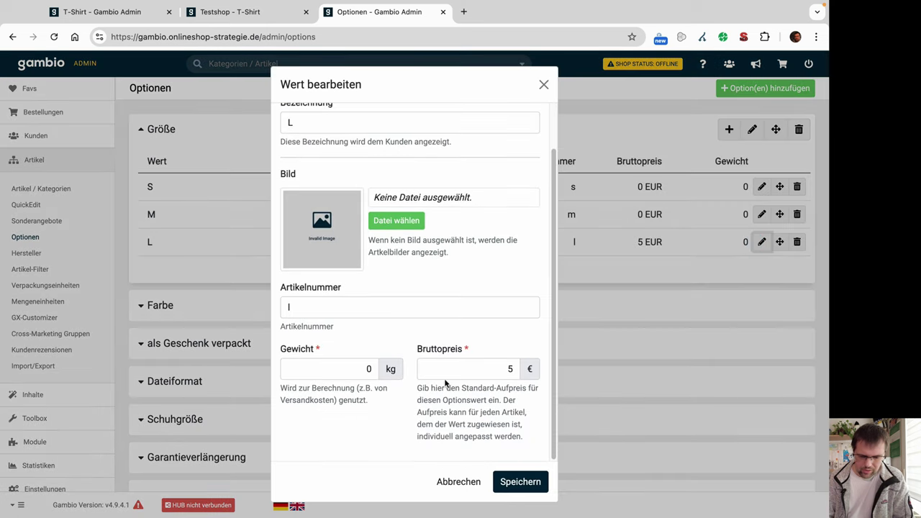
{"action": "scroll", "coordinate": [425, 312], "scroll_direction": "up", "scroll_amount": 1}
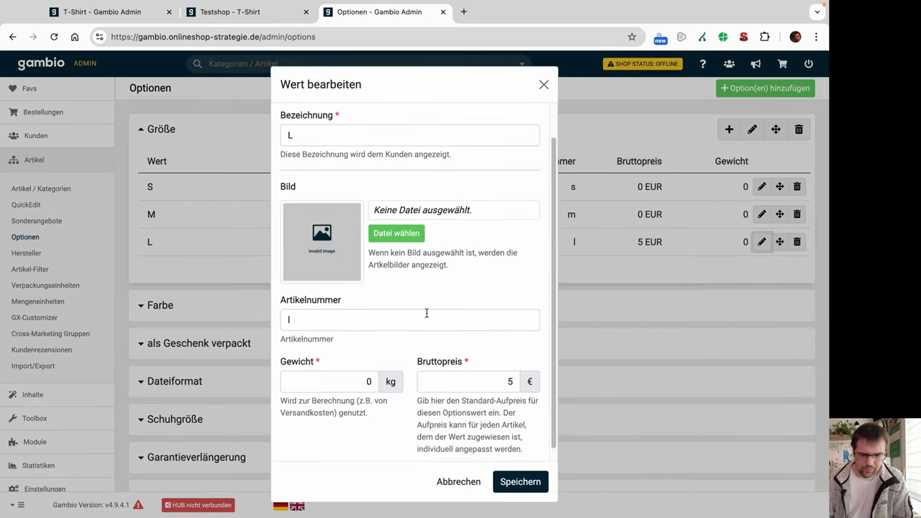
{"action": "left_click", "coordinate": [545, 87]}
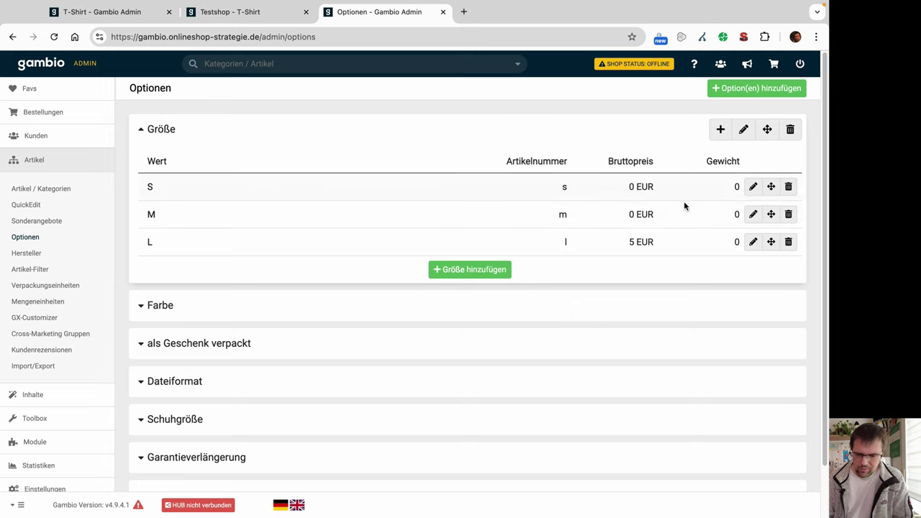
On the T-Shirt's storefront page, choose size S and switch to size L to compare the price
{"action": "left_click", "coordinate": [257, 19]}
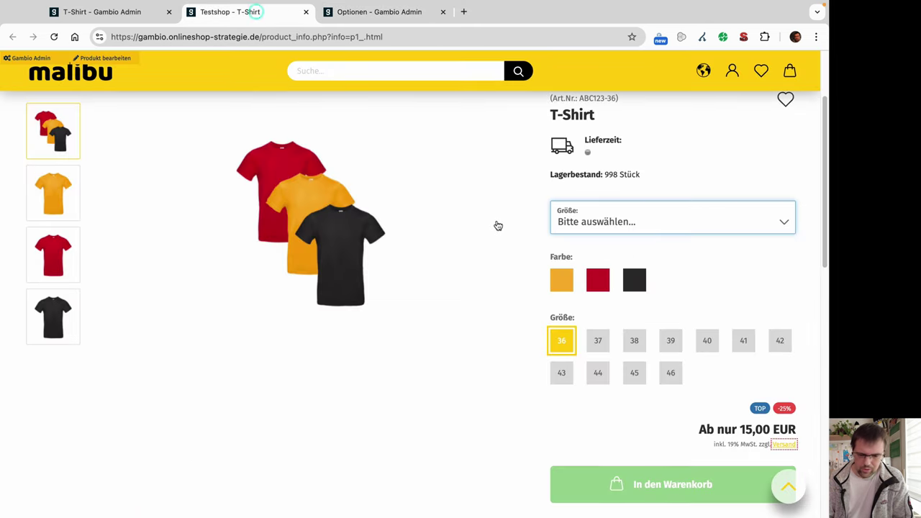
{"action": "scroll", "coordinate": [600, 209], "scroll_direction": "down", "scroll_amount": 1}
{"action": "left_click", "coordinate": [619, 185]}
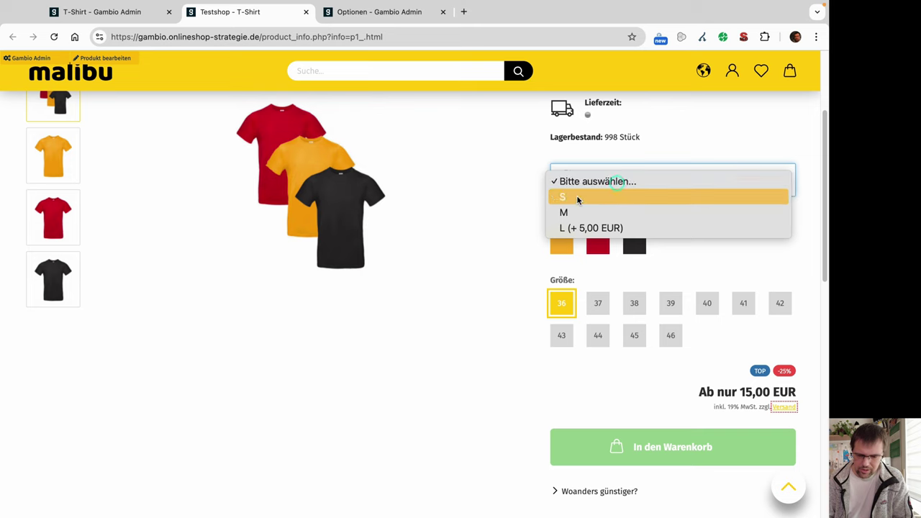
{"action": "left_click", "coordinate": [580, 198]}
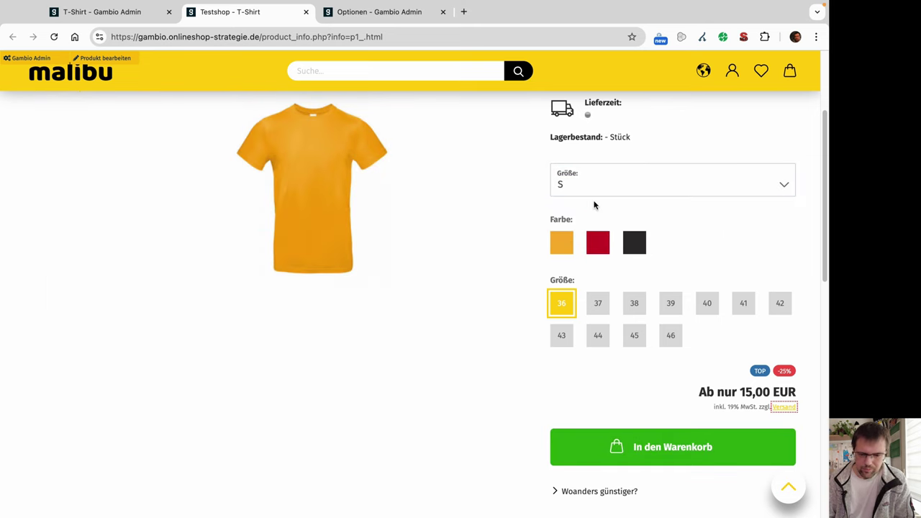
{"action": "left_click", "coordinate": [573, 191]}
{"action": "left_click", "coordinate": [574, 212]}
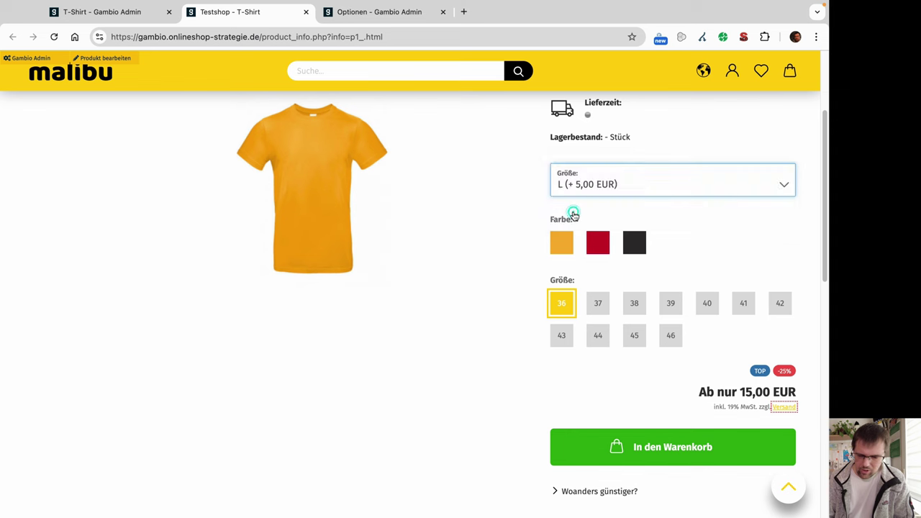
Collapse the Größe values in the article options and start a new option with the German name Testgröße
{"action": "left_click", "coordinate": [356, 13]}
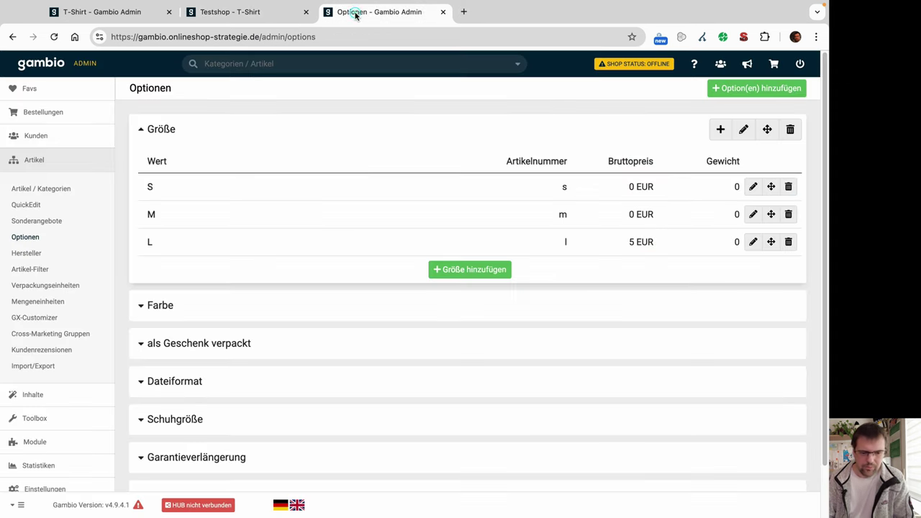
{"action": "left_click", "coordinate": [142, 131]}
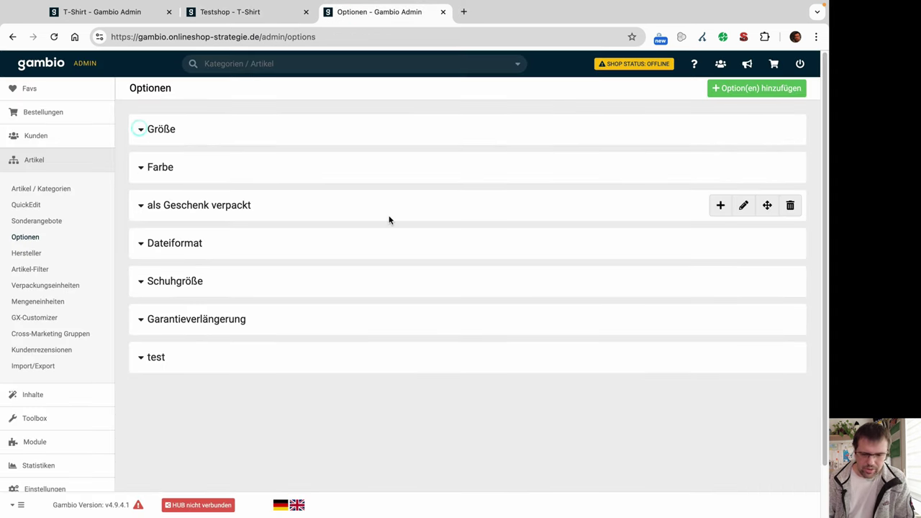
{"action": "scroll", "coordinate": [388, 220], "scroll_direction": "down", "scroll_amount": 1}
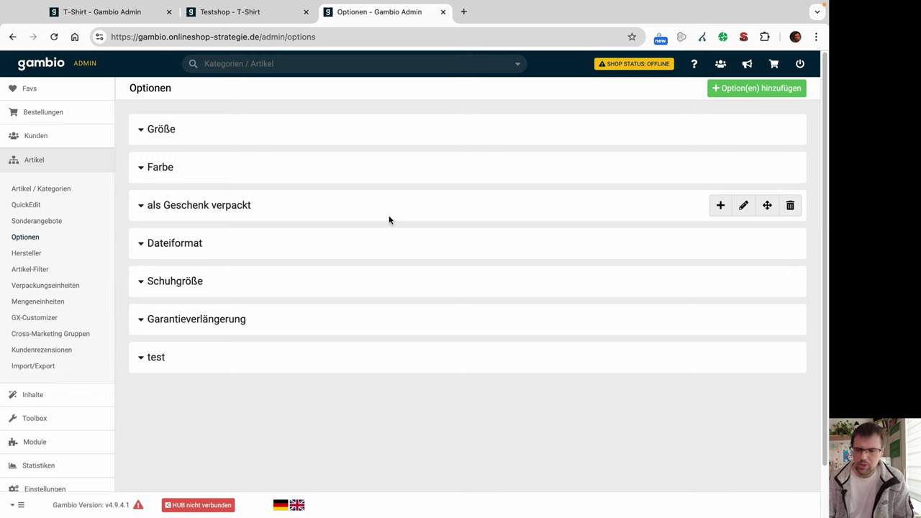
{"action": "left_click", "coordinate": [734, 88]}
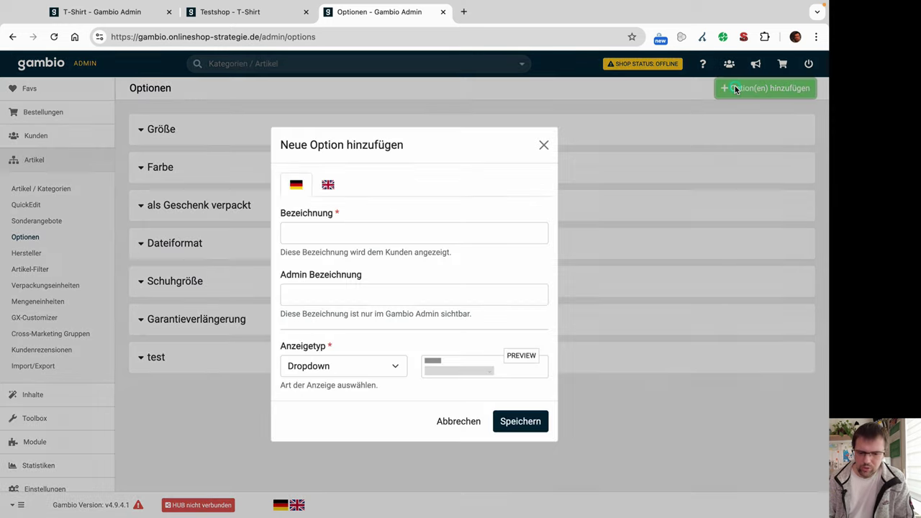
{"action": "left_click", "coordinate": [318, 234]}
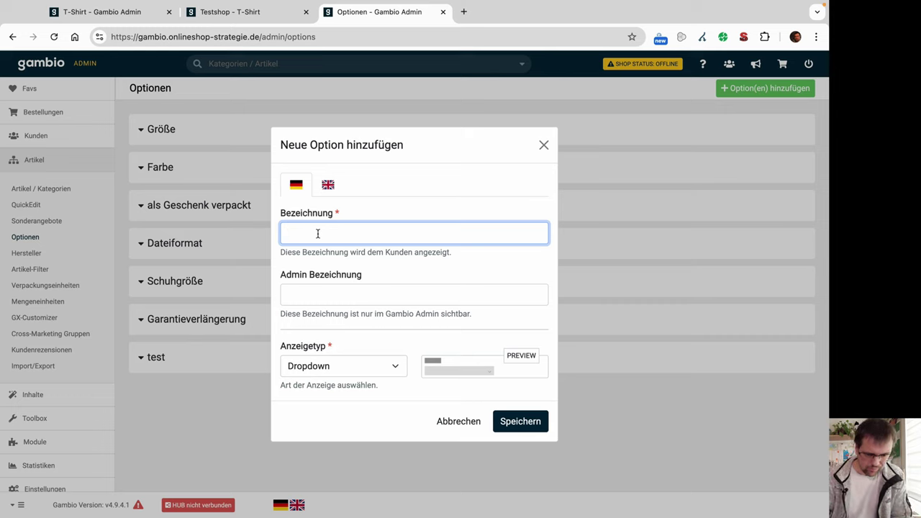
{"action": "type", "text": "Testgröße"}
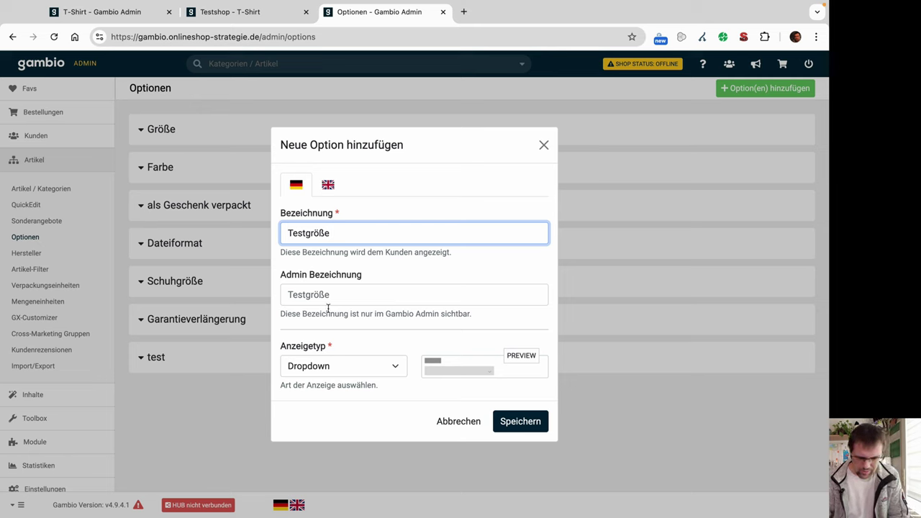
Enter Testgröße as the new option's English name and return to its German details
{"action": "left_click", "coordinate": [327, 185]}
{"action": "left_click", "coordinate": [308, 231]}
{"action": "type", "text": "Testgröße"}
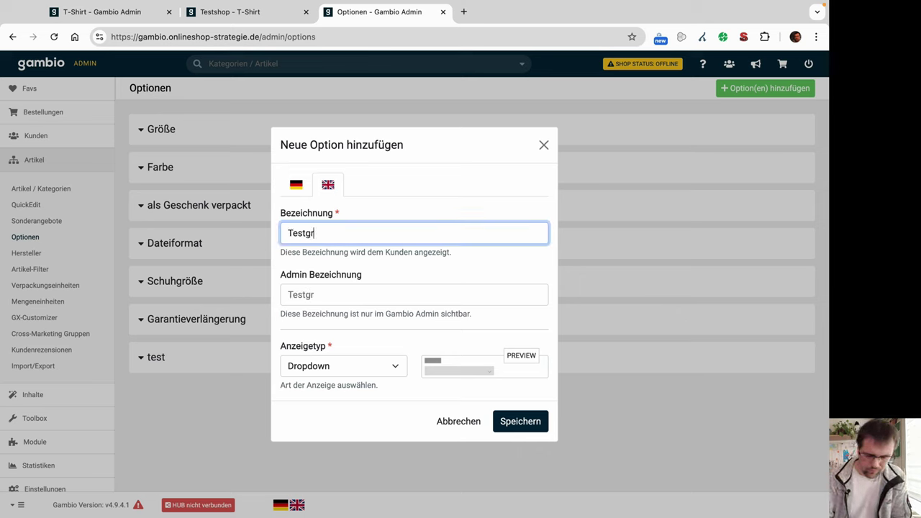
{"action": "left_click", "coordinate": [296, 184]}
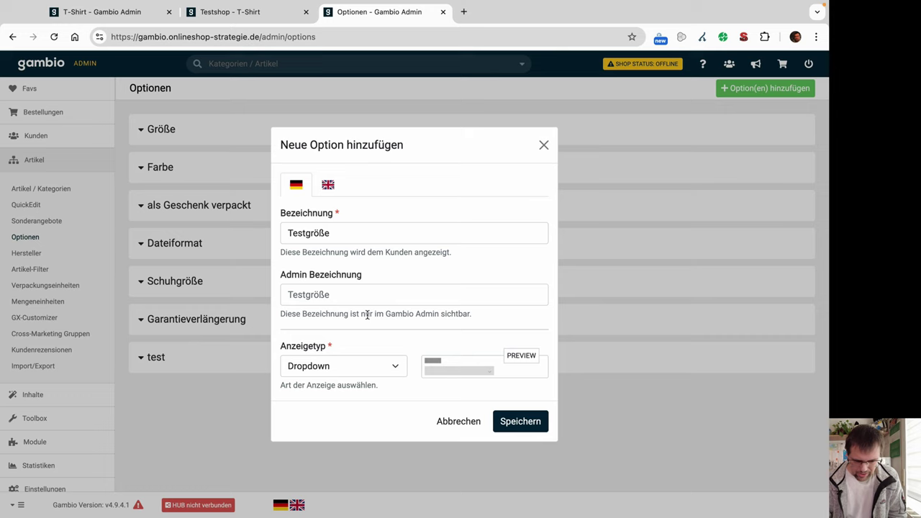
Preview the display types Eingerahmter Text, Dropdown and Bild for the new option, comparing Bild with the storefront's Farbe selection
{"action": "left_click", "coordinate": [396, 369]}
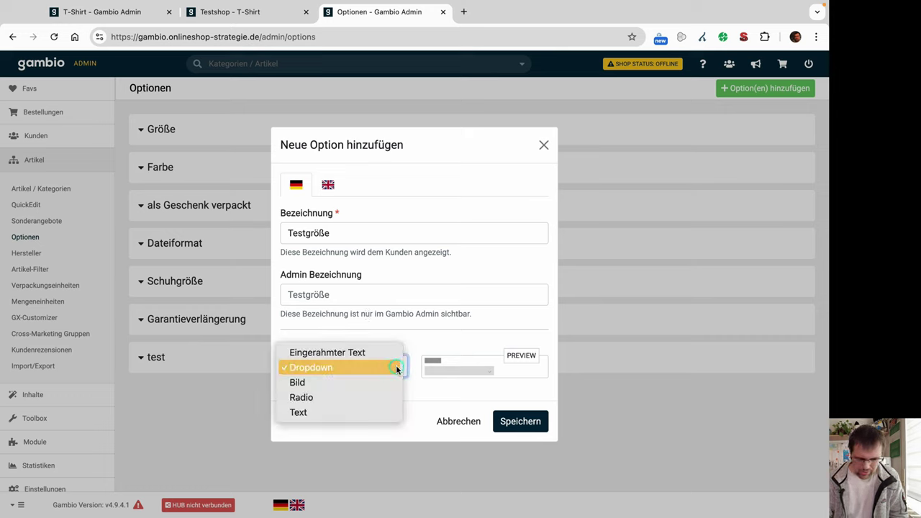
{"action": "left_click", "coordinate": [369, 353]}
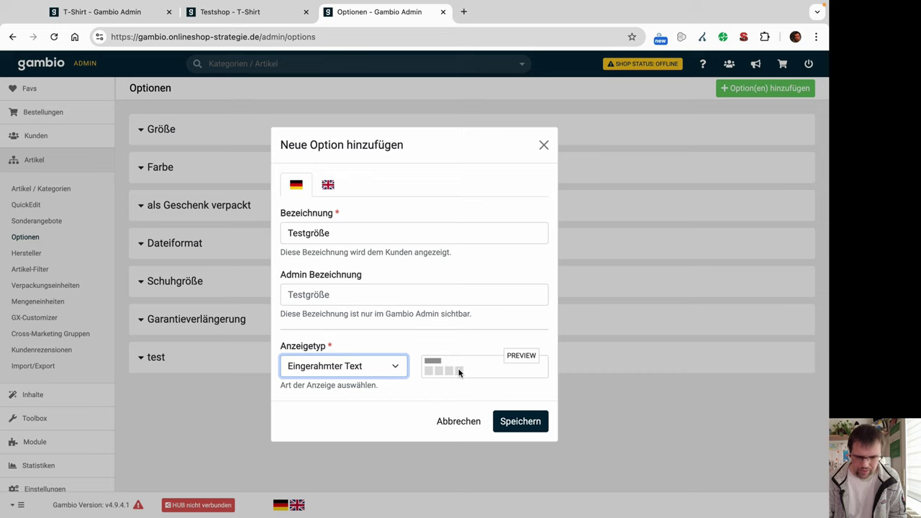
{"action": "left_click", "coordinate": [395, 368]}
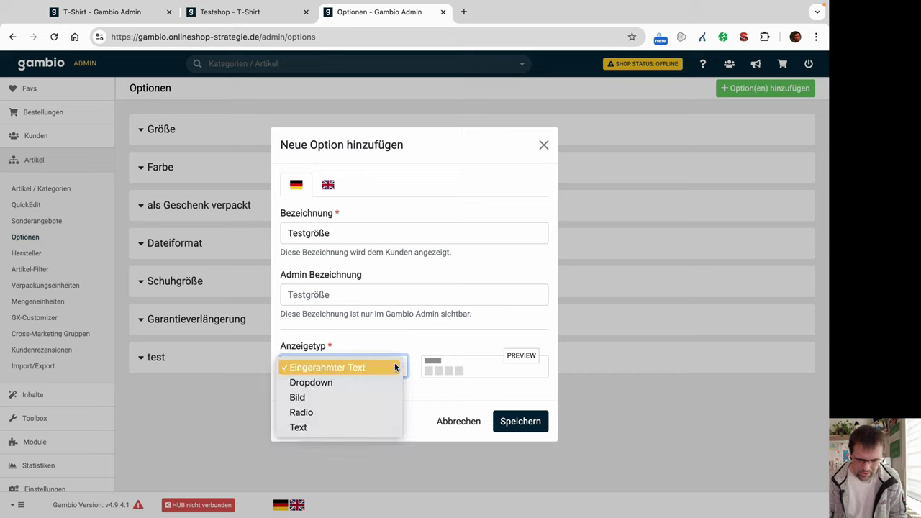
{"action": "left_click", "coordinate": [329, 383]}
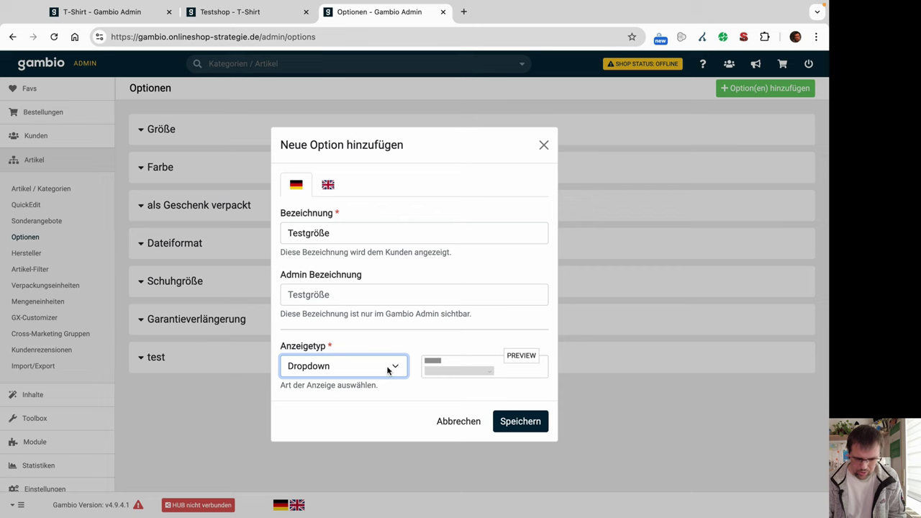
{"action": "left_click", "coordinate": [387, 367]}
{"action": "left_click", "coordinate": [361, 382]}
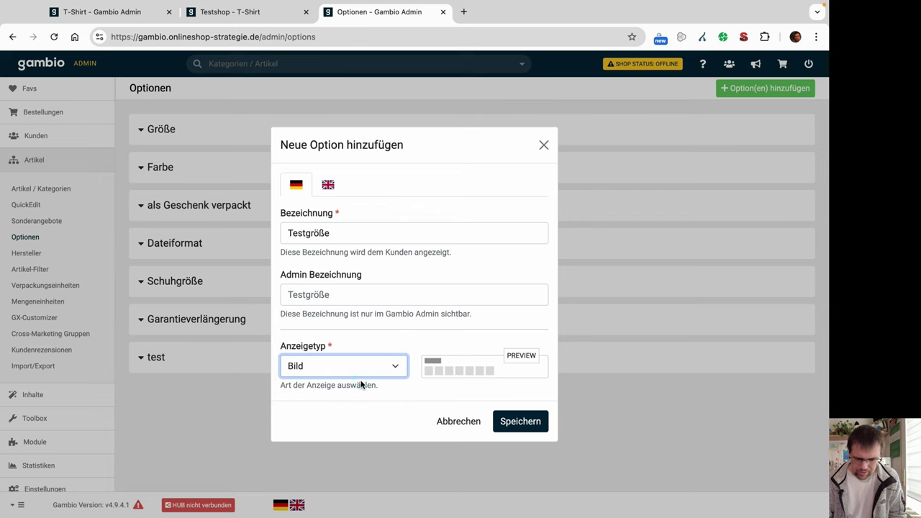
{"action": "left_click", "coordinate": [223, 13]}
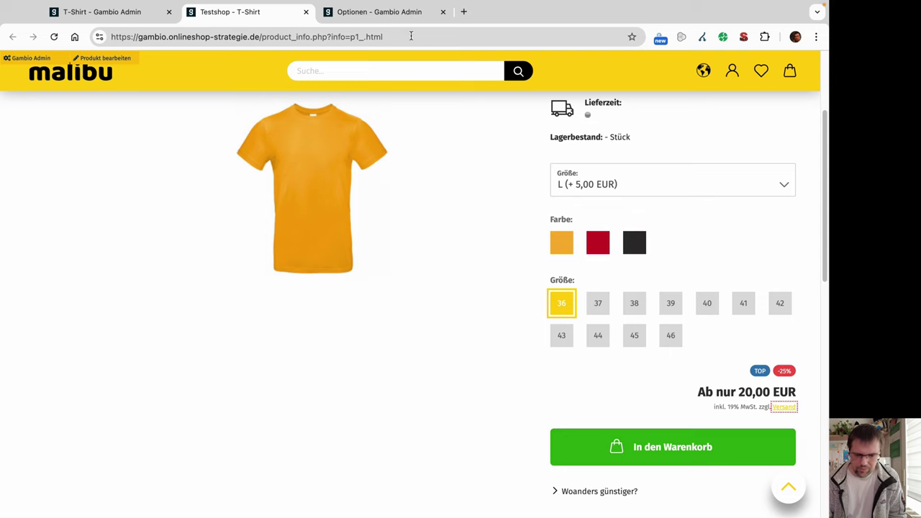
{"action": "left_click", "coordinate": [384, 12]}
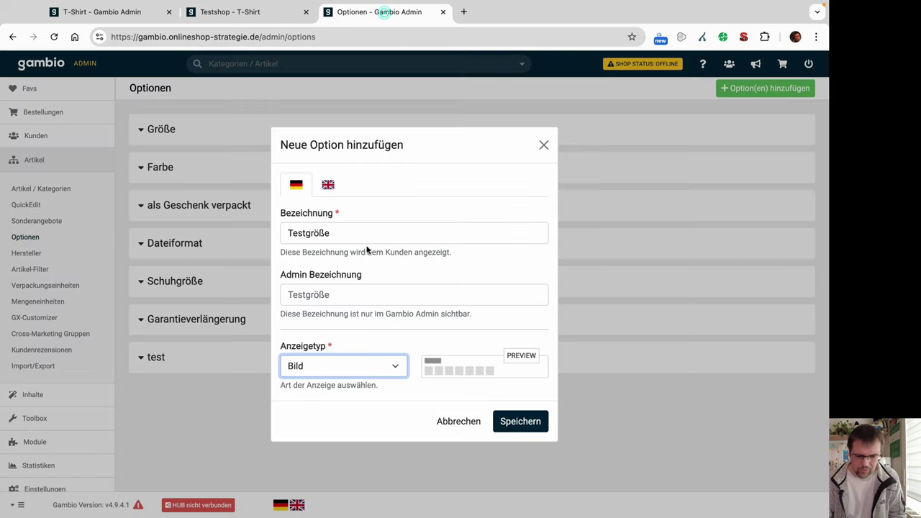
Preview the display types Radio, Text and Eingerahmter Text for the new option
{"action": "left_click", "coordinate": [368, 363]}
{"action": "left_click", "coordinate": [333, 381]}
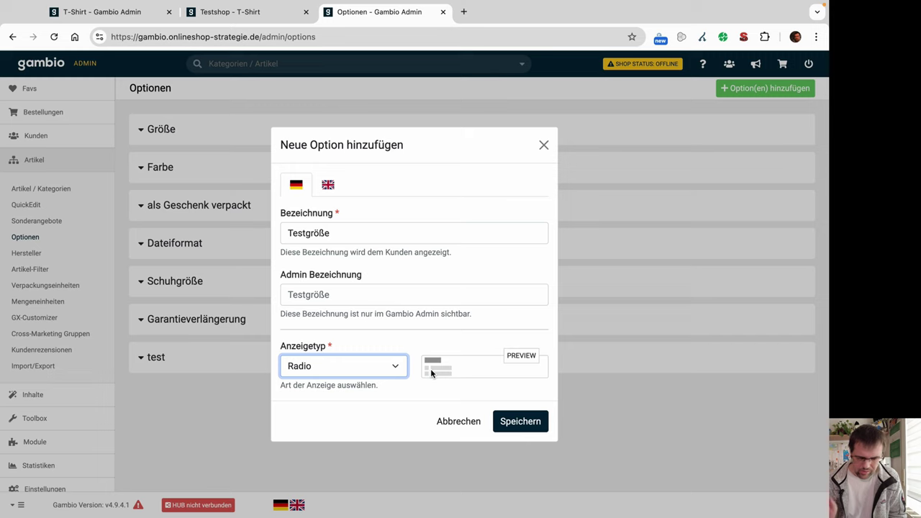
{"action": "left_click", "coordinate": [381, 367]}
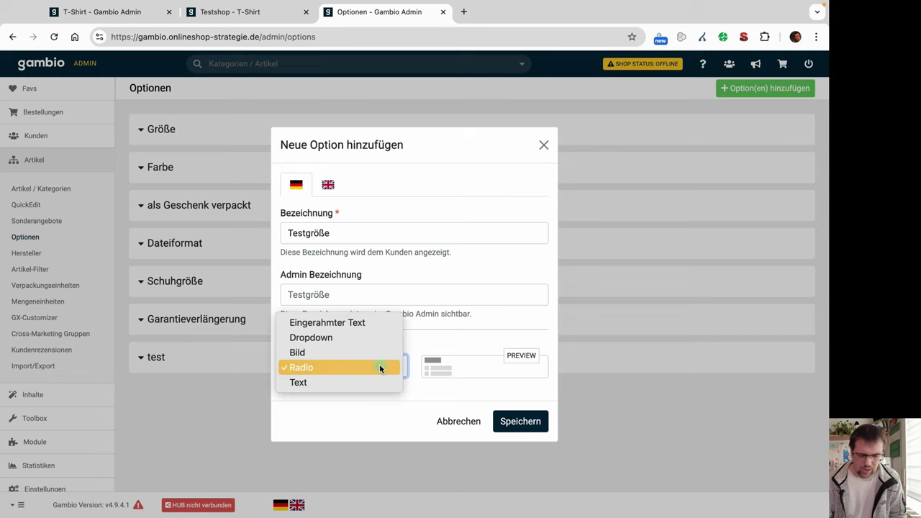
{"action": "left_click", "coordinate": [355, 379]}
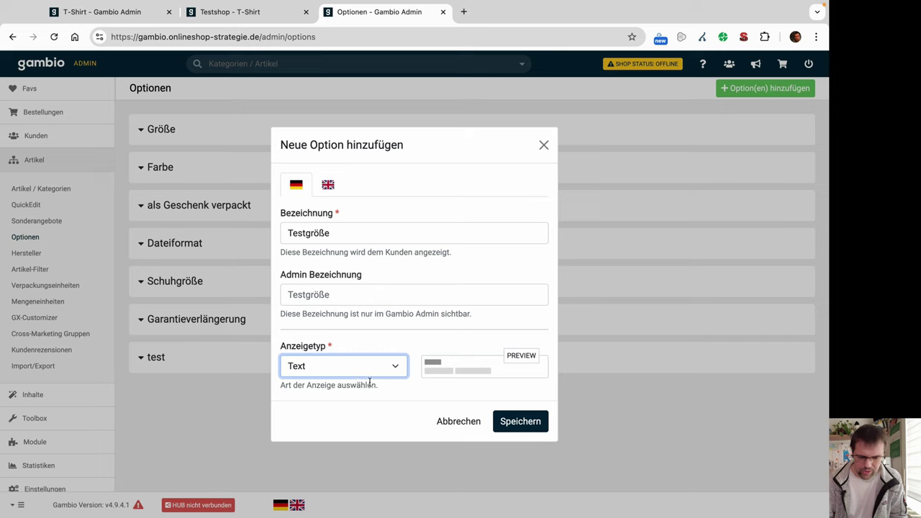
{"action": "left_click", "coordinate": [360, 367]}
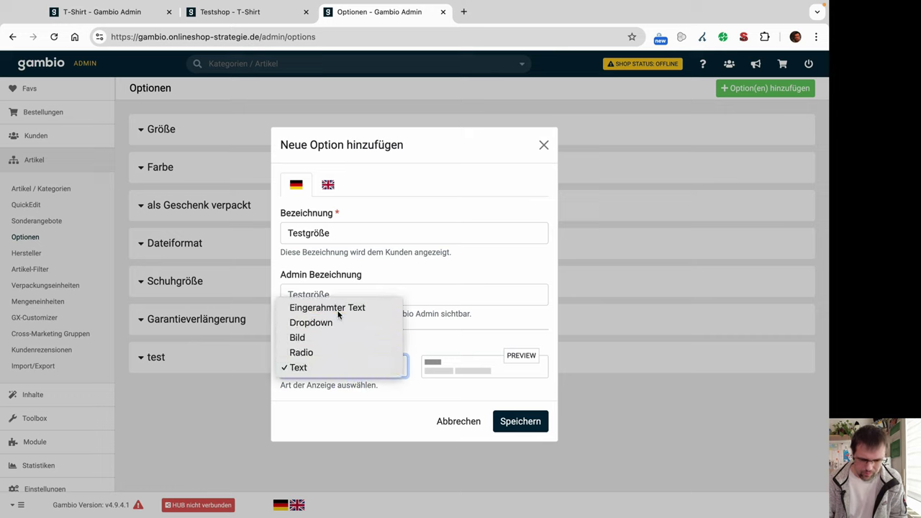
{"action": "left_click", "coordinate": [338, 310]}
Set the new option's display type to Dropdown and save the option
{"action": "left_click", "coordinate": [340, 366]}
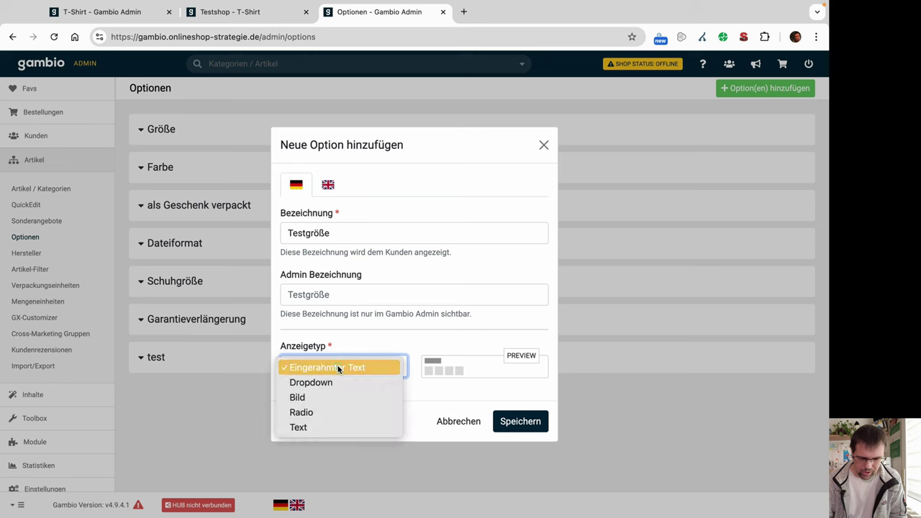
{"action": "left_click", "coordinate": [331, 381]}
{"action": "left_click", "coordinate": [518, 423]}
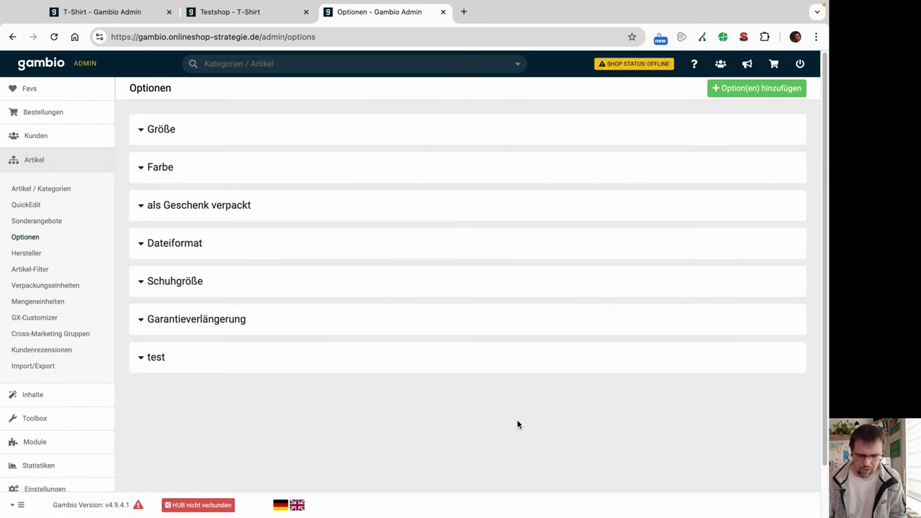
Expand the Testgröße option and review its settings, closing them without changes
{"action": "scroll", "coordinate": [517, 424], "scroll_direction": "down", "scroll_amount": 2}
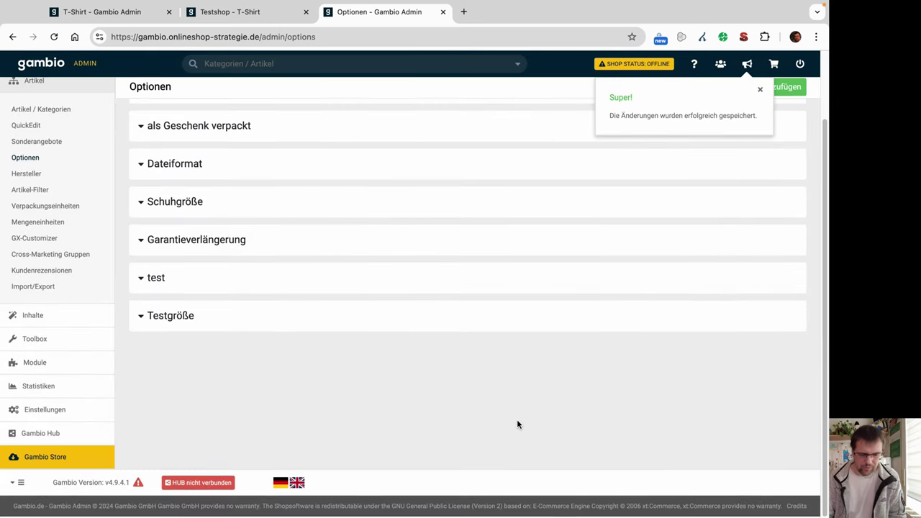
{"action": "left_click", "coordinate": [140, 319]}
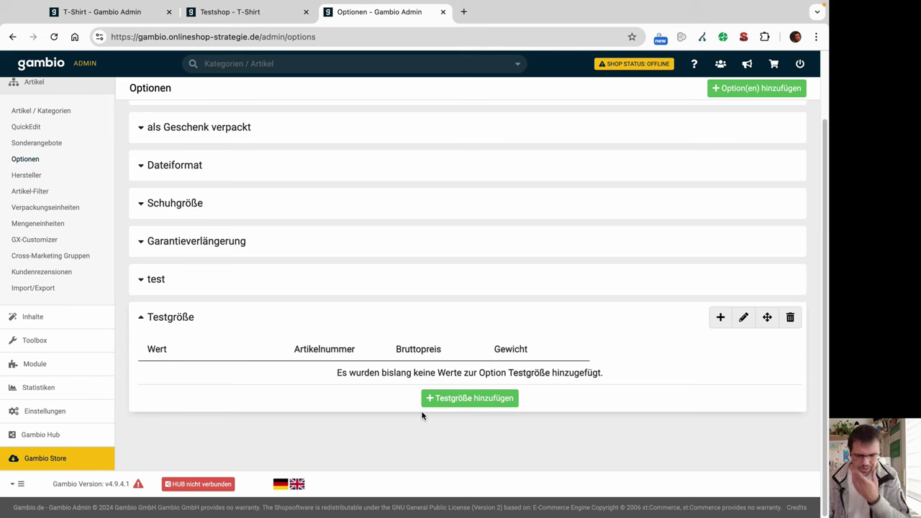
{"action": "left_click", "coordinate": [744, 318]}
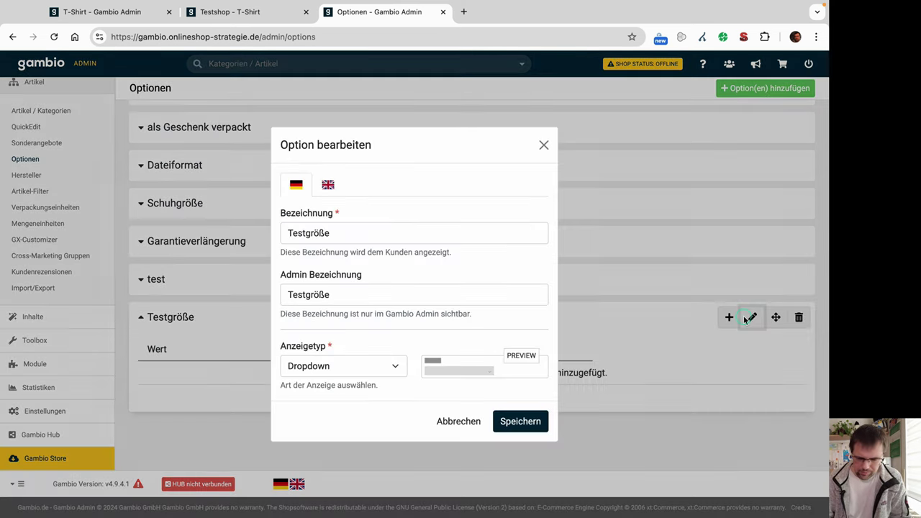
{"action": "left_click", "coordinate": [461, 420]}
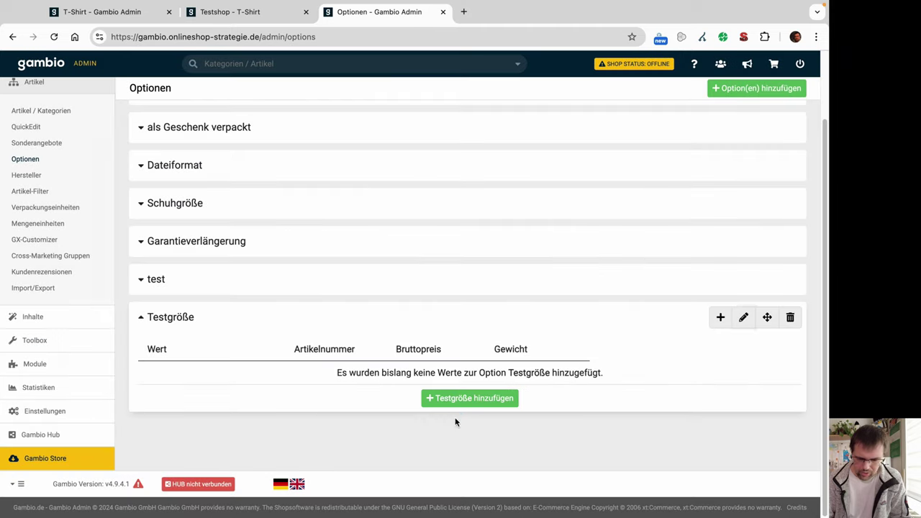
Start a new value for Testgröße and enter Größe 1 as its German and English name
{"action": "left_click", "coordinate": [461, 399]}
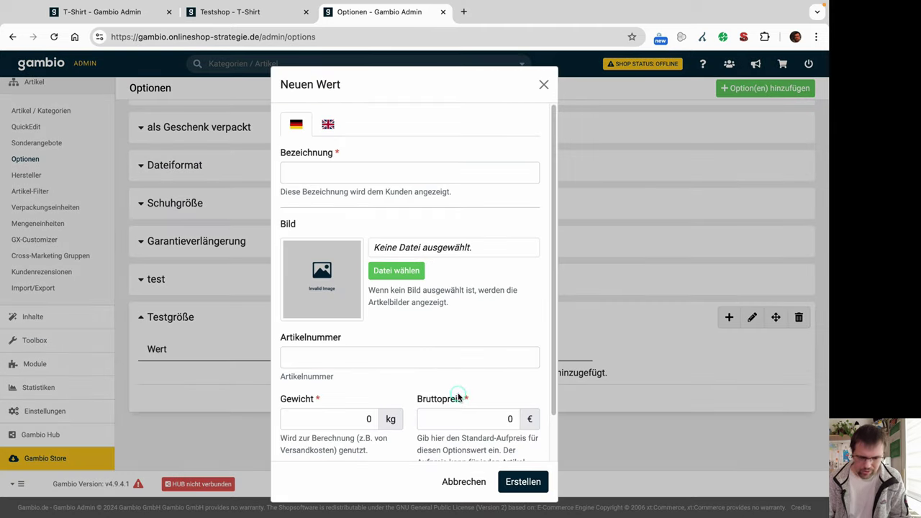
{"action": "left_click", "coordinate": [313, 173]}
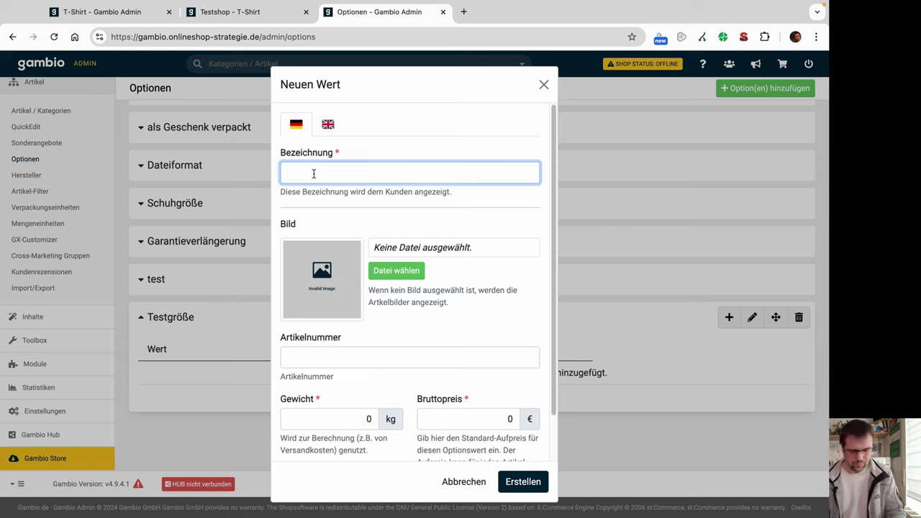
{"action": "type", "text": "Größe 1"}
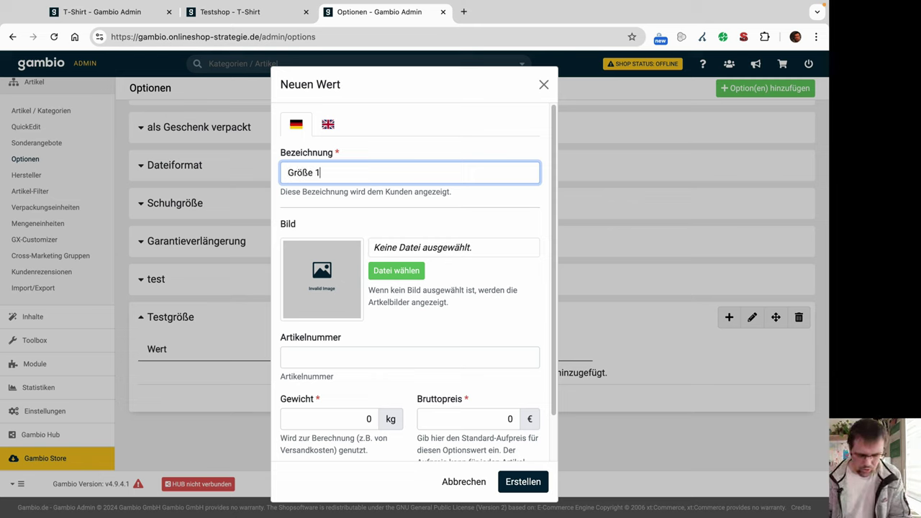
{"action": "key", "text": "super+a"}
{"action": "key", "text": "super+c"}
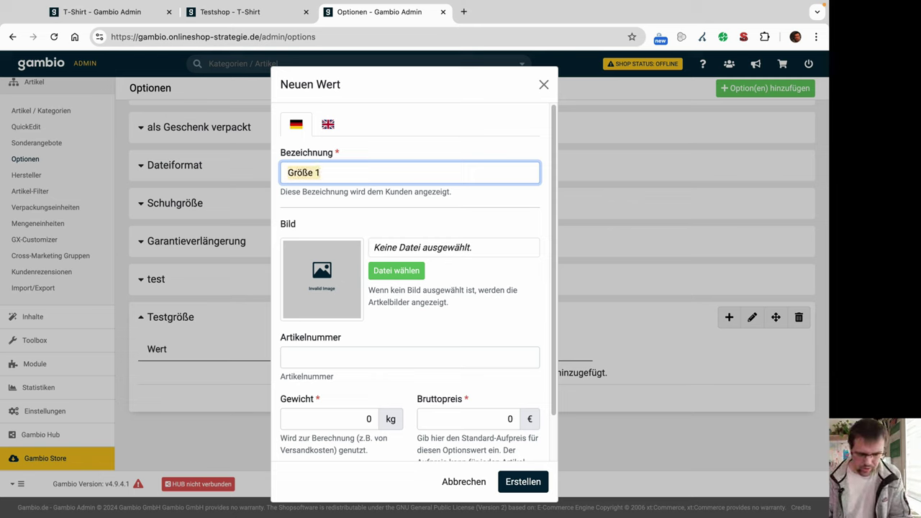
{"action": "left_click", "coordinate": [328, 124]}
{"action": "left_click", "coordinate": [317, 172]}
{"action": "key", "text": "super+v"}
Set the Größe 1 value's gross price to 10 € and create it without an article number
{"action": "scroll", "coordinate": [365, 207], "scroll_direction": "down", "scroll_amount": 2}
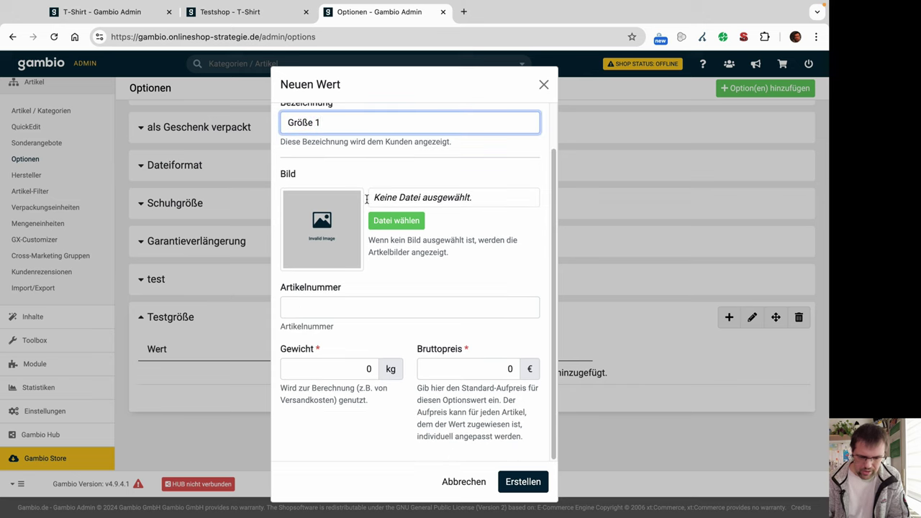
{"action": "left_click", "coordinate": [340, 309]}
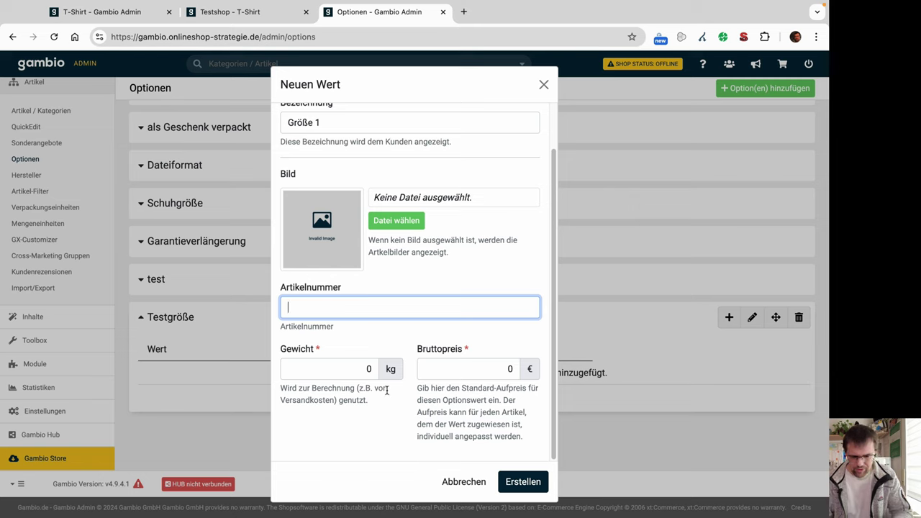
{"action": "left_click", "coordinate": [495, 370]}
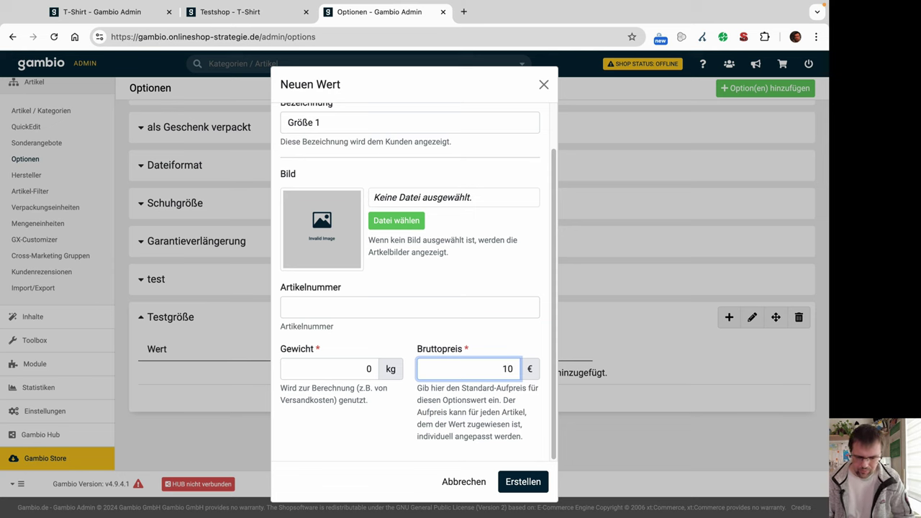
{"action": "left_click", "coordinate": [523, 482]}
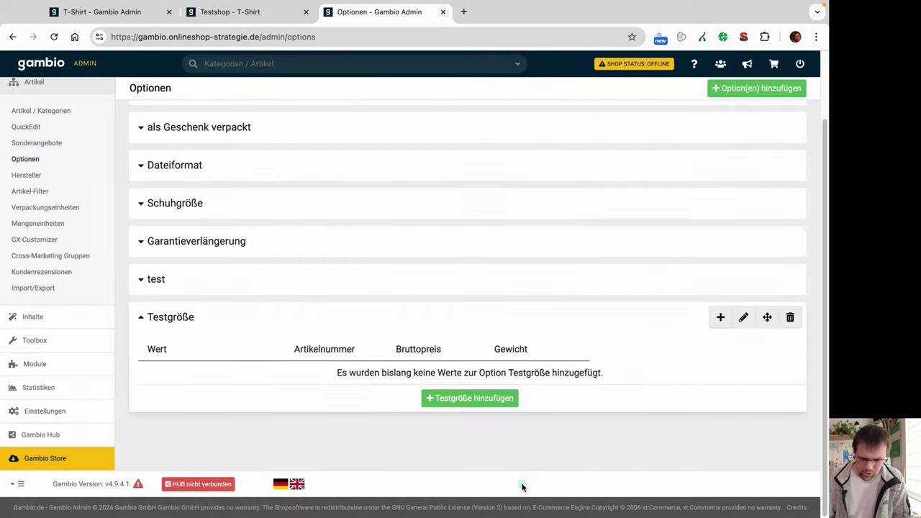
Start a second value for Testgröße and enter Größe 2 as its German and English name
{"action": "left_click", "coordinate": [461, 403]}
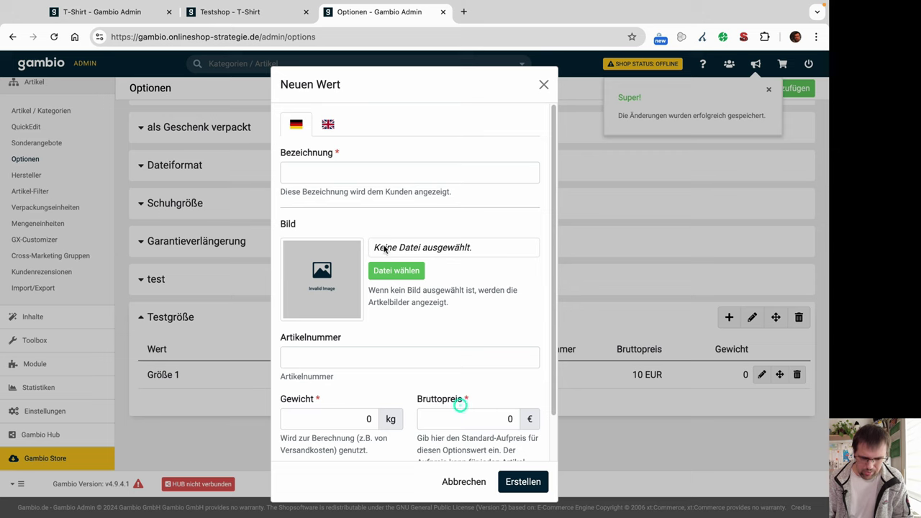
{"action": "left_click", "coordinate": [317, 168]}
{"action": "type", "text": "Grö"}
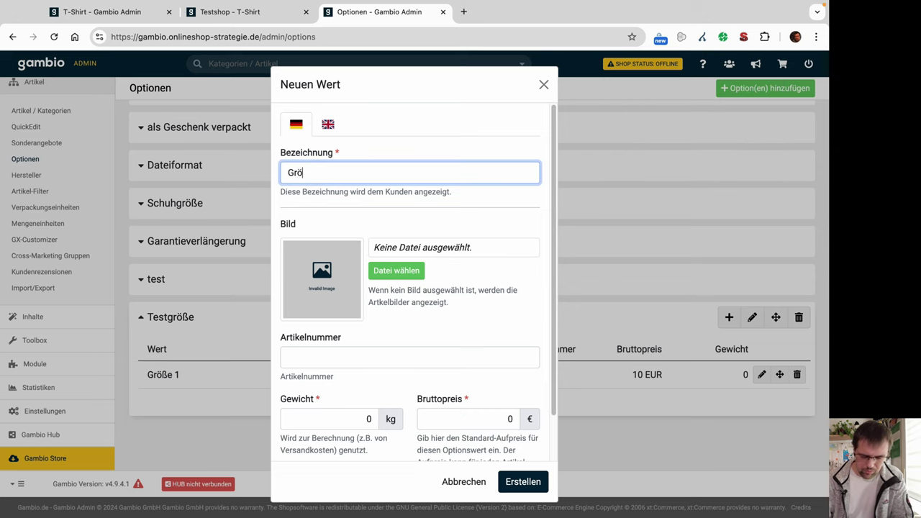
{"action": "type", "text": "ße 2"}
{"action": "key", "text": "super+a"}
{"action": "key", "text": "super+c"}
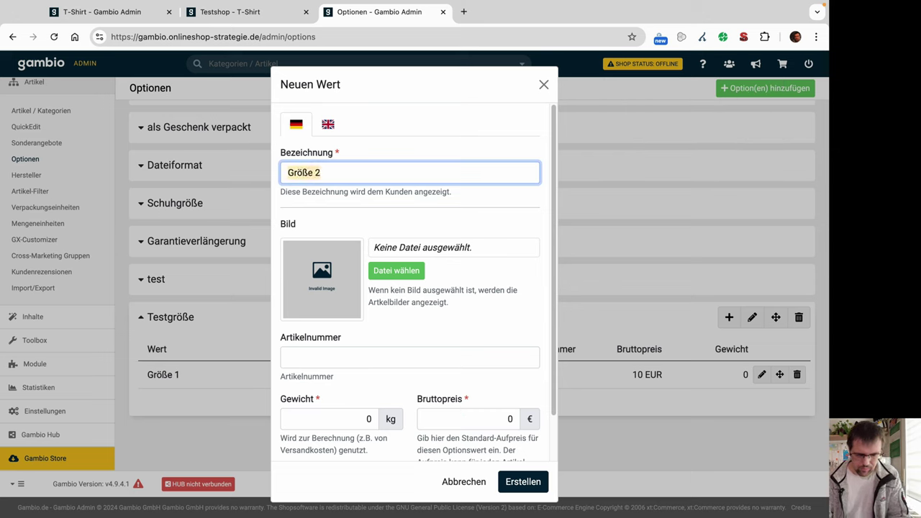
{"action": "left_click", "coordinate": [328, 124]}
{"action": "left_click", "coordinate": [316, 173]}
{"action": "key", "text": "super+v"}
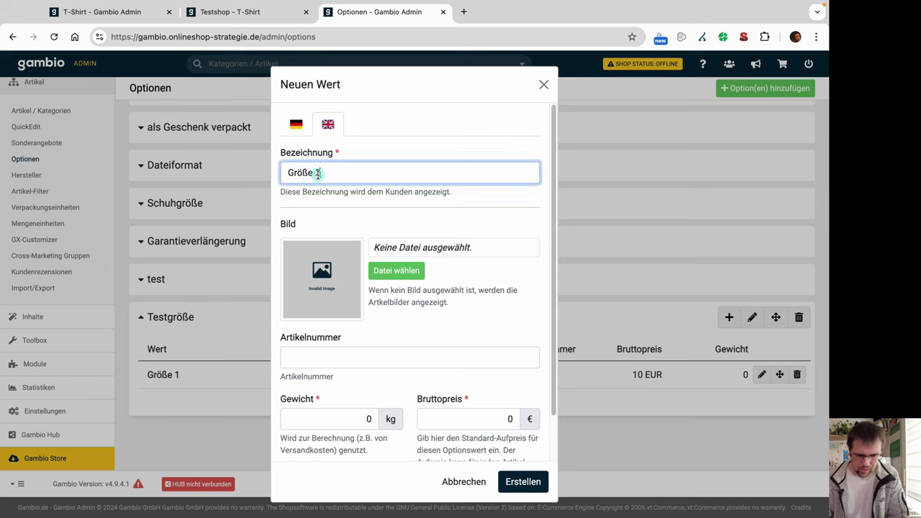
{"action": "left_click", "coordinate": [298, 128]}
Set the Größe 2 value's gross price to 20 € and create it
{"action": "scroll", "coordinate": [352, 316], "scroll_direction": "down", "scroll_amount": 1}
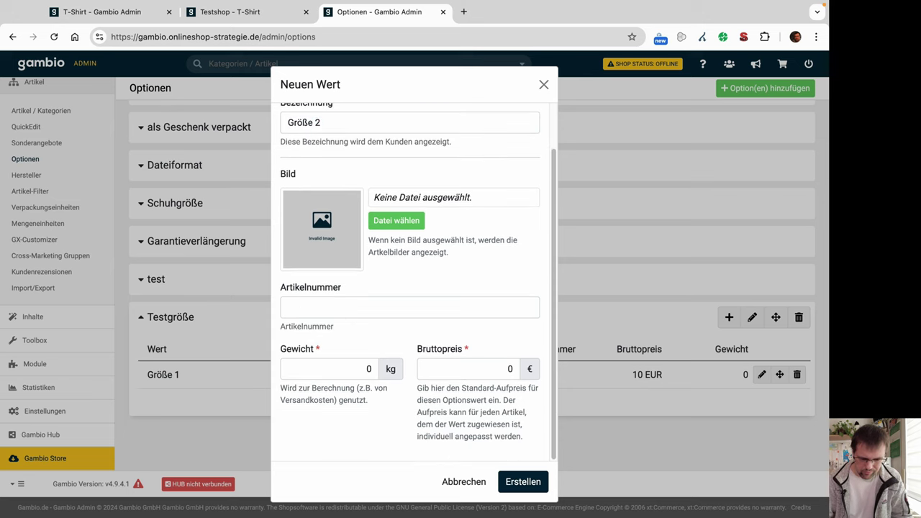
{"action": "left_click", "coordinate": [465, 371]}
{"action": "type", "text": "2"}
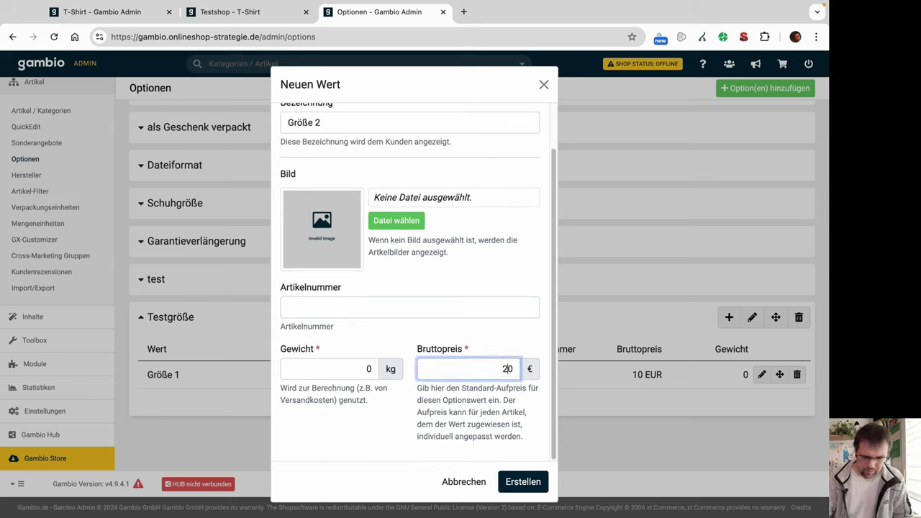
{"action": "left_click", "coordinate": [523, 482]}
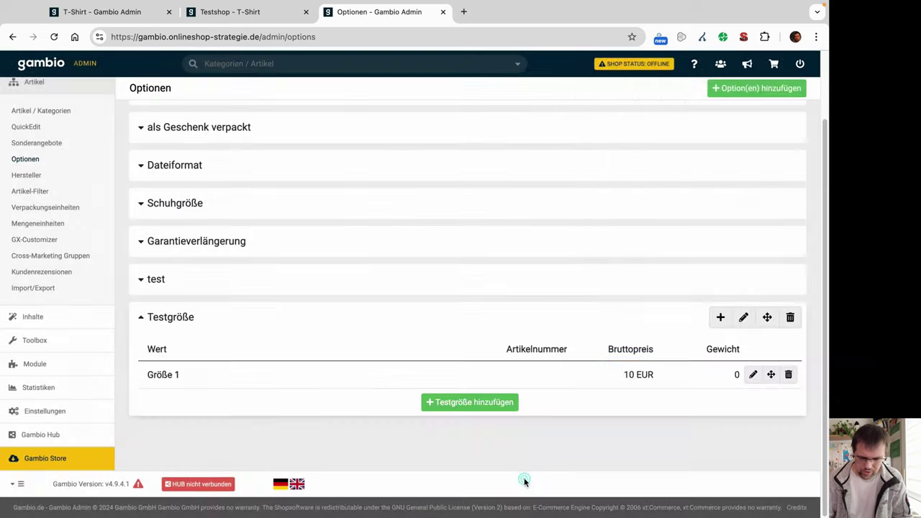
Open the T-Shirt for editing from its storefront page and show its article variants
{"action": "left_click", "coordinate": [245, 14]}
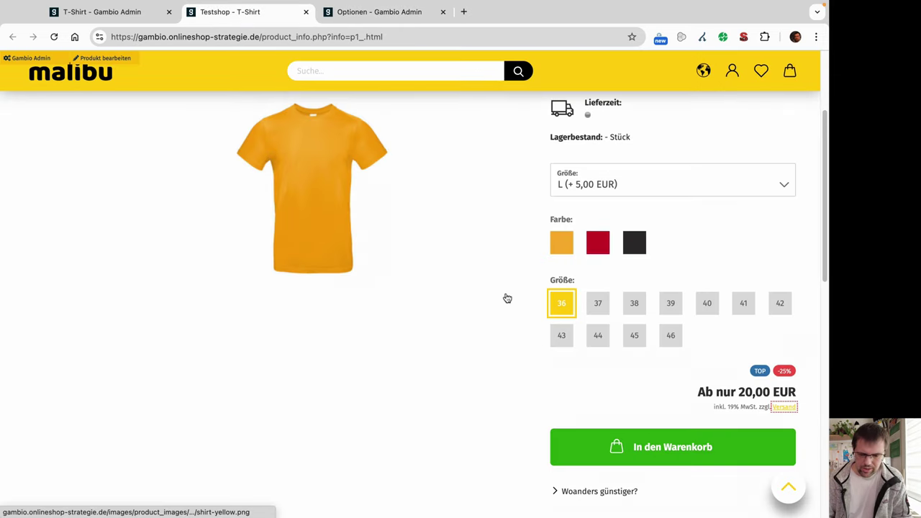
{"action": "scroll", "coordinate": [382, 305], "scroll_direction": "up", "scroll_amount": 3}
{"action": "left_click", "coordinate": [97, 60]}
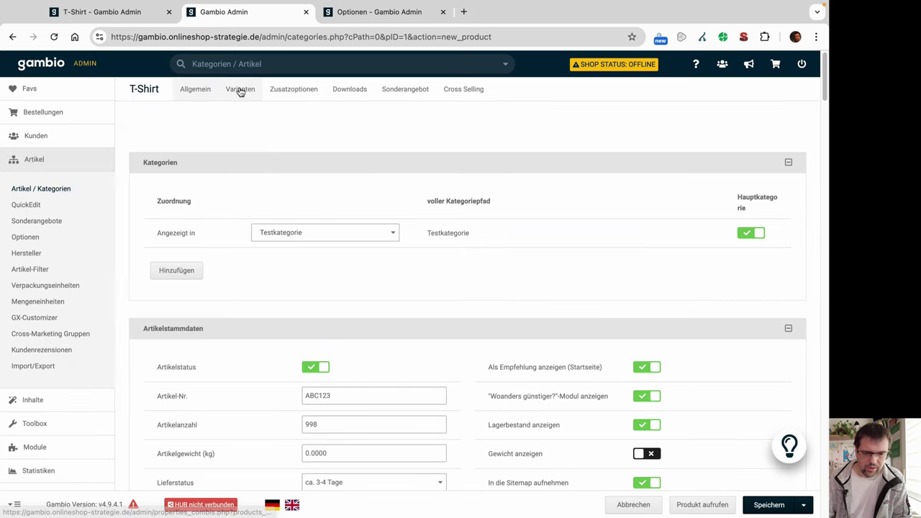
{"action": "left_click", "coordinate": [141, 11]}
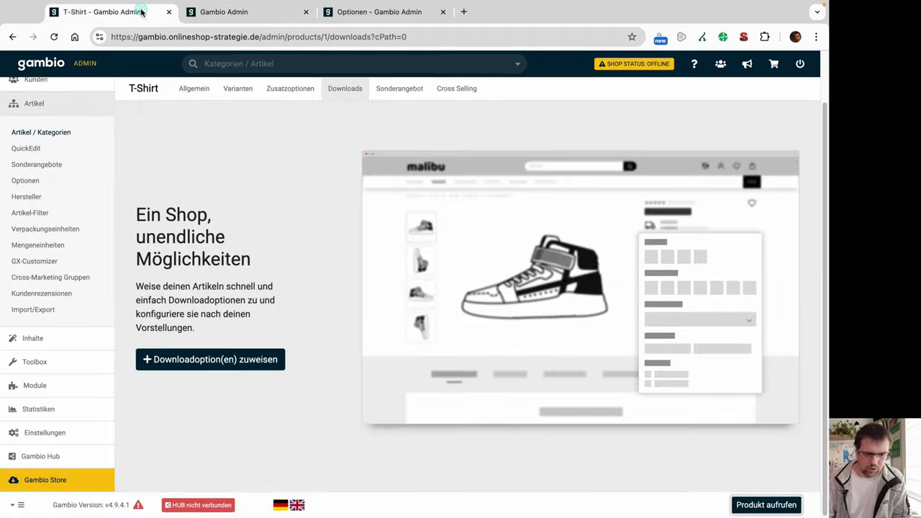
{"action": "left_click", "coordinate": [214, 13]}
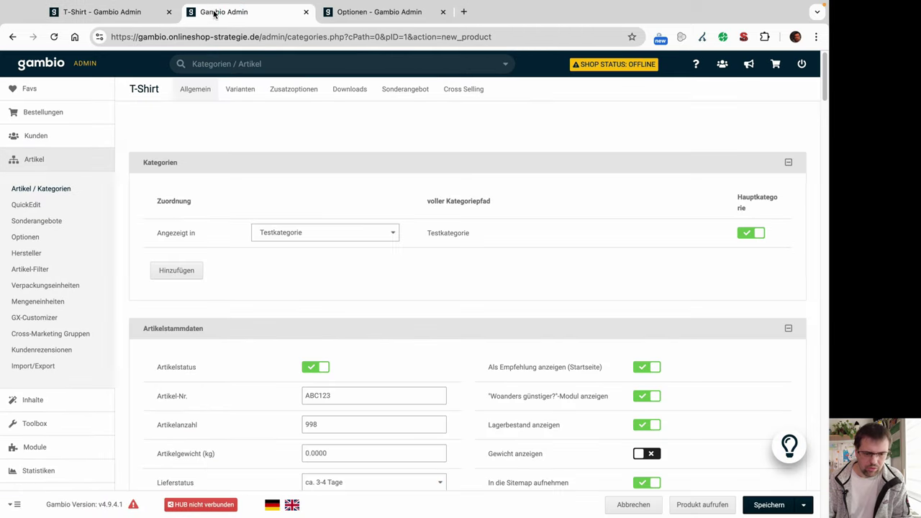
{"action": "left_click", "coordinate": [239, 90]}
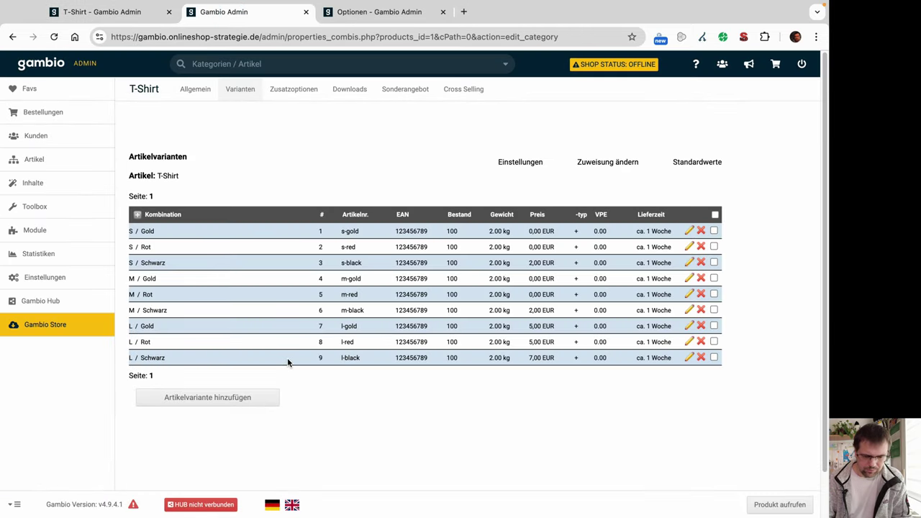
Delete all existing variant combinations of the T-Shirt
{"action": "left_click", "coordinate": [714, 214]}
{"action": "left_click", "coordinate": [634, 400]}
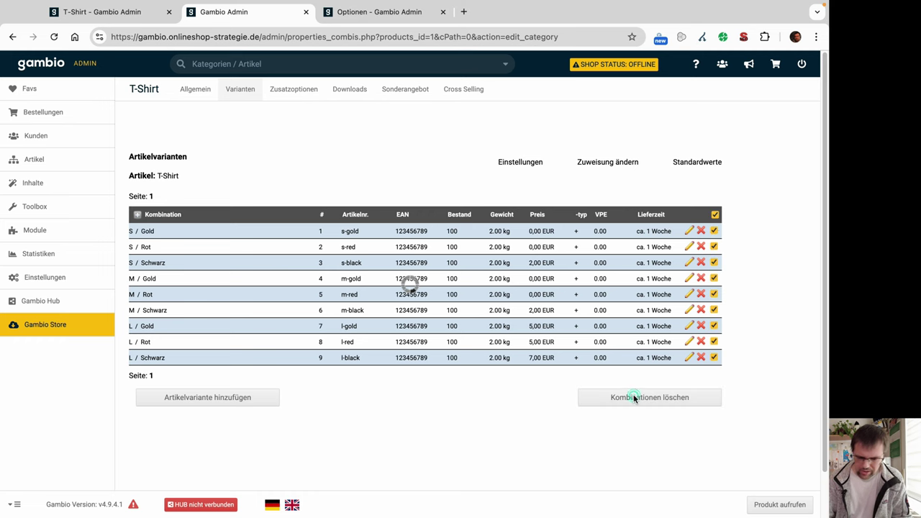
{"action": "left_click", "coordinate": [132, 117]}
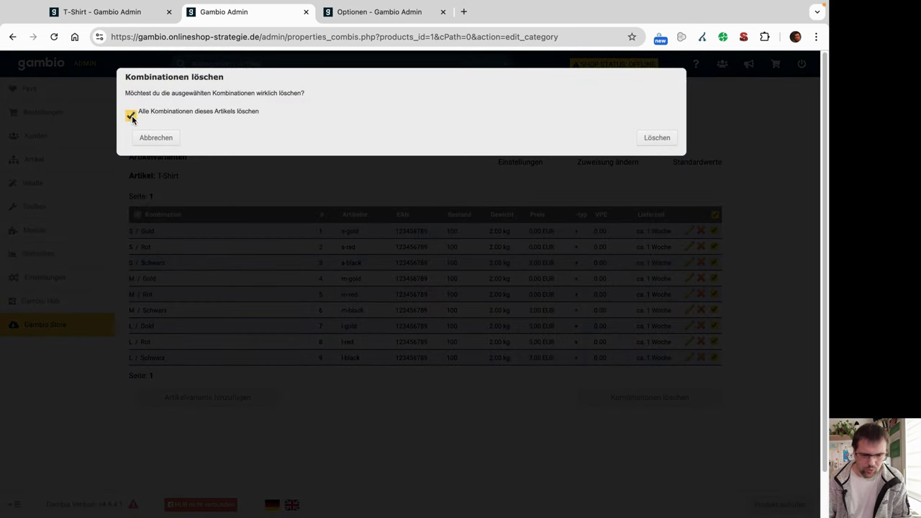
{"action": "left_click", "coordinate": [656, 139]}
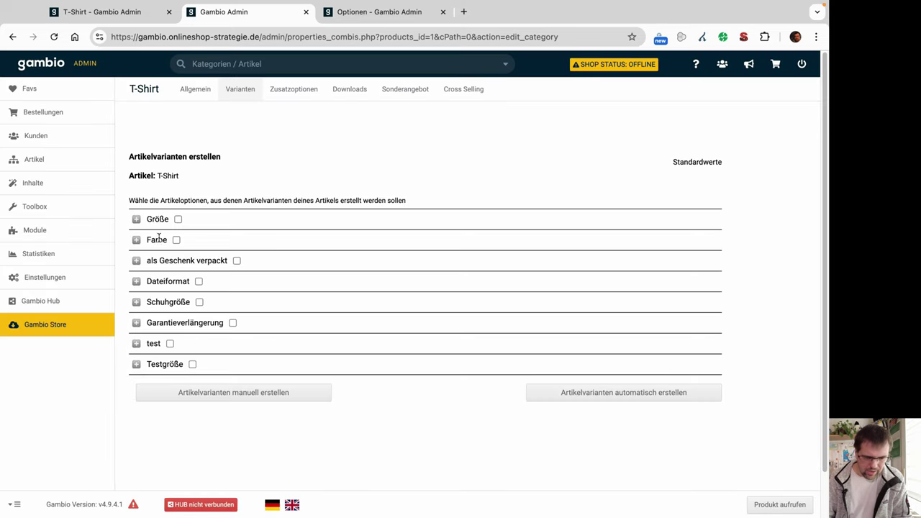
Automatically create T-Shirt variants from the options Größe and Testgröße, selecting both Größe 1 and Größe 2 as Testgröße values
{"action": "left_click", "coordinate": [178, 219]}
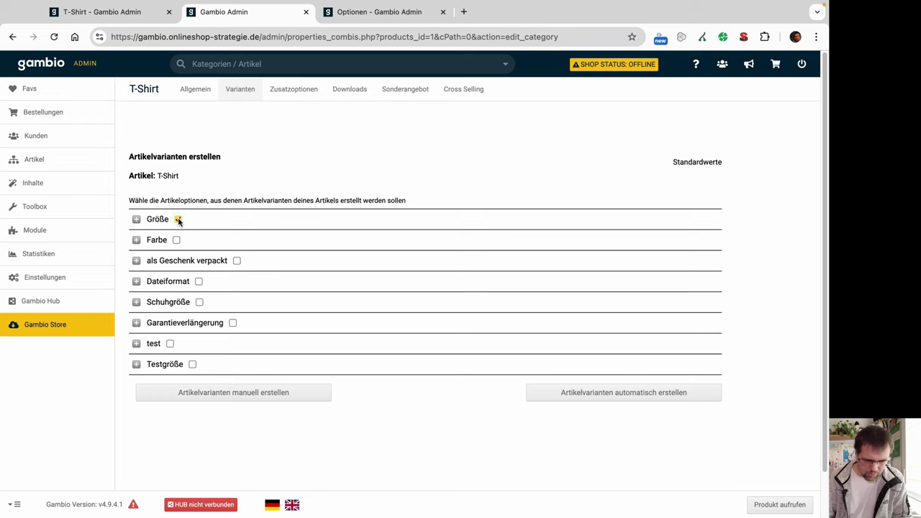
{"action": "left_click", "coordinate": [192, 364]}
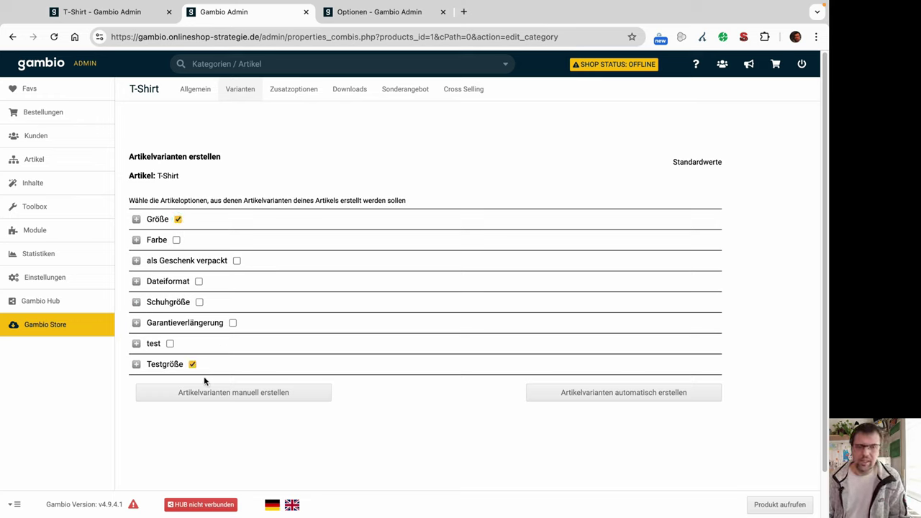
{"action": "left_click", "coordinate": [136, 364]}
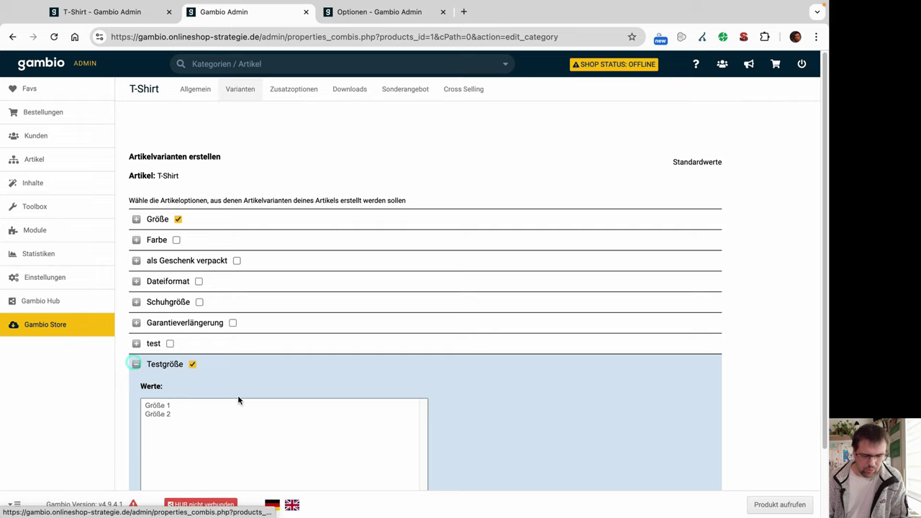
{"action": "scroll", "coordinate": [237, 400], "scroll_direction": "down", "scroll_amount": 2}
{"action": "left_click", "coordinate": [167, 344]}
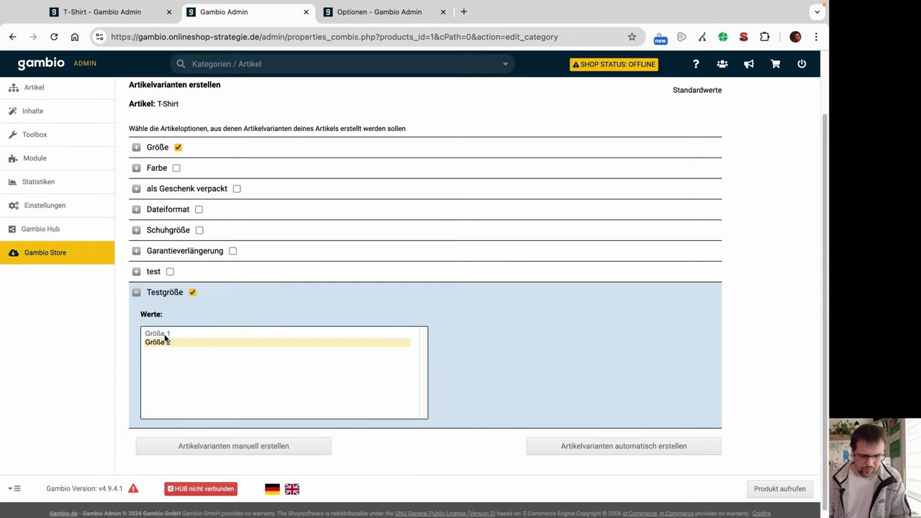
{"action": "left_click", "coordinate": [169, 333]}
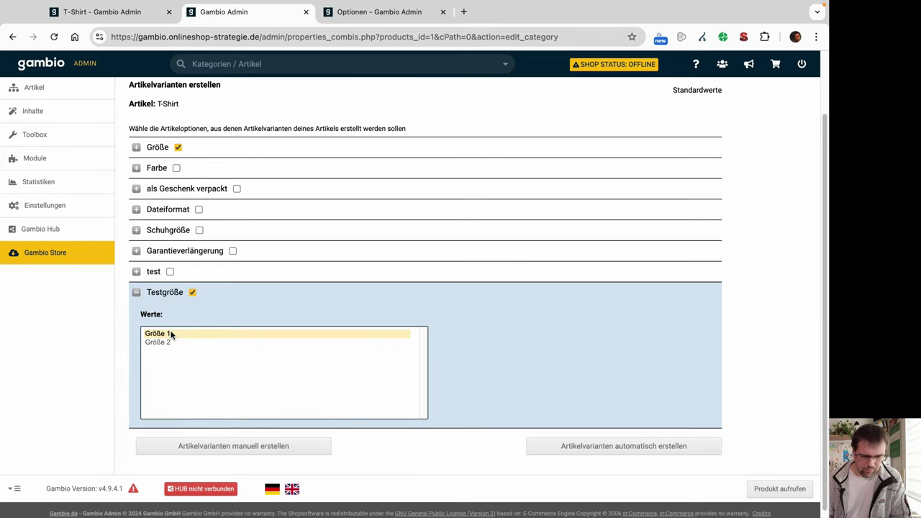
{"action": "left_click", "coordinate": [172, 343]}
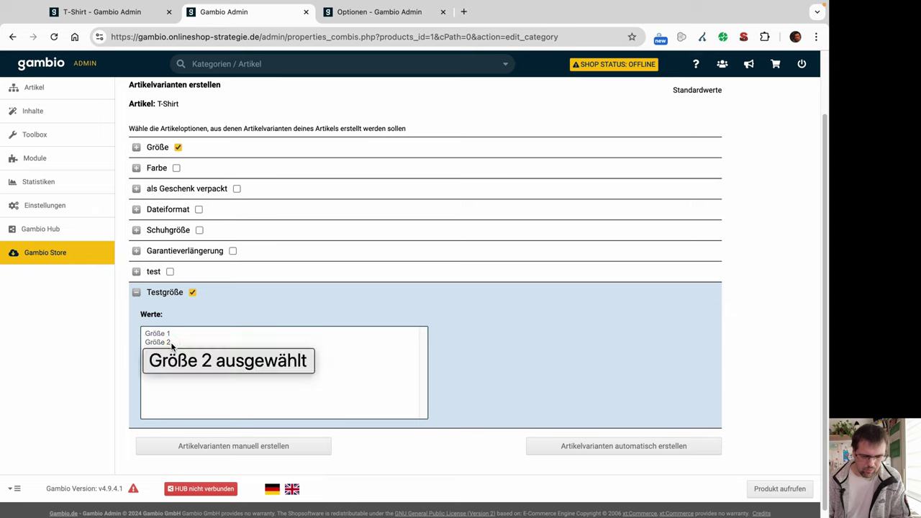
{"action": "left_click", "coordinate": [171, 333], "text": "super"}
{"action": "left_click", "coordinate": [178, 342]}
{"action": "left_click", "coordinate": [178, 334], "text": "super"}
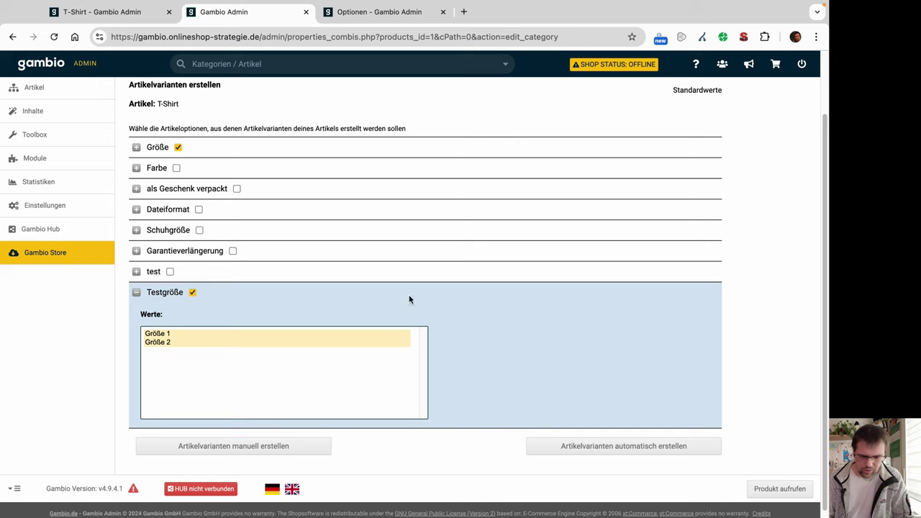
{"action": "left_click", "coordinate": [578, 447]}
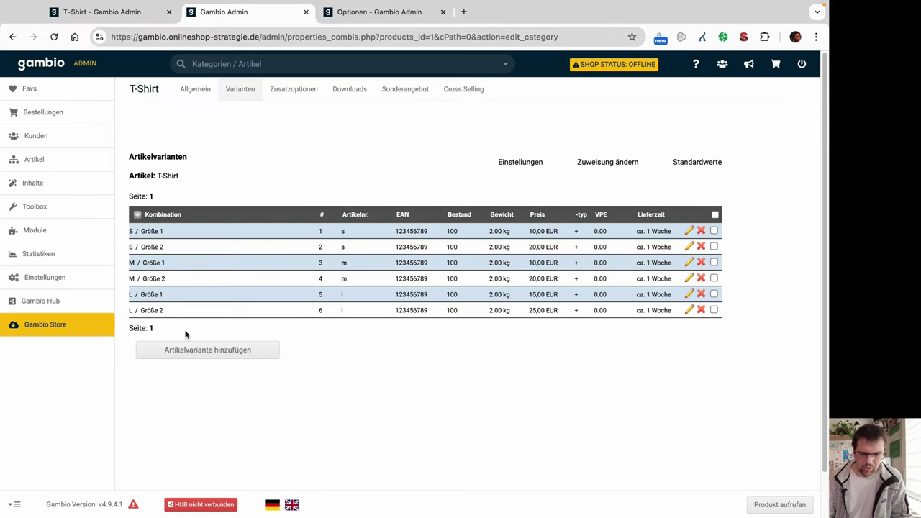
Delete all automatically created variant combinations of the T-Shirt
{"action": "left_click", "coordinate": [715, 214]}
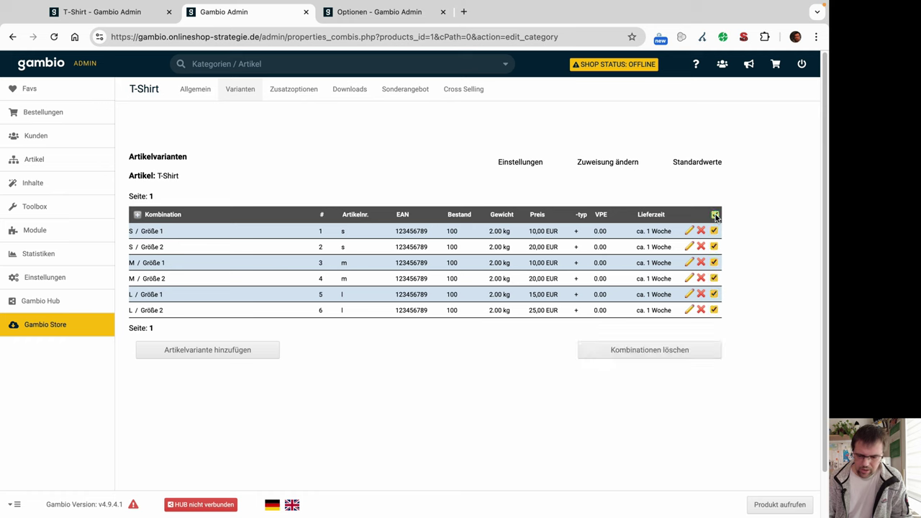
{"action": "left_click", "coordinate": [636, 351]}
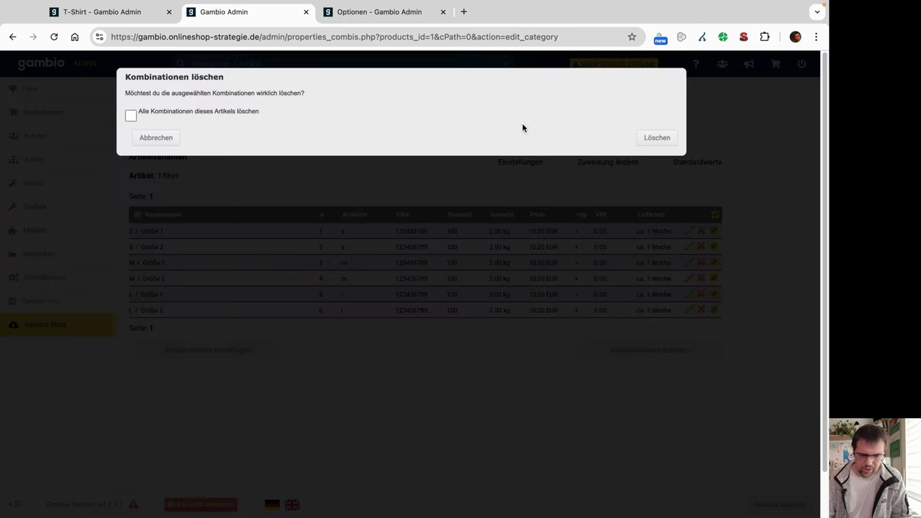
{"action": "left_click", "coordinate": [131, 116]}
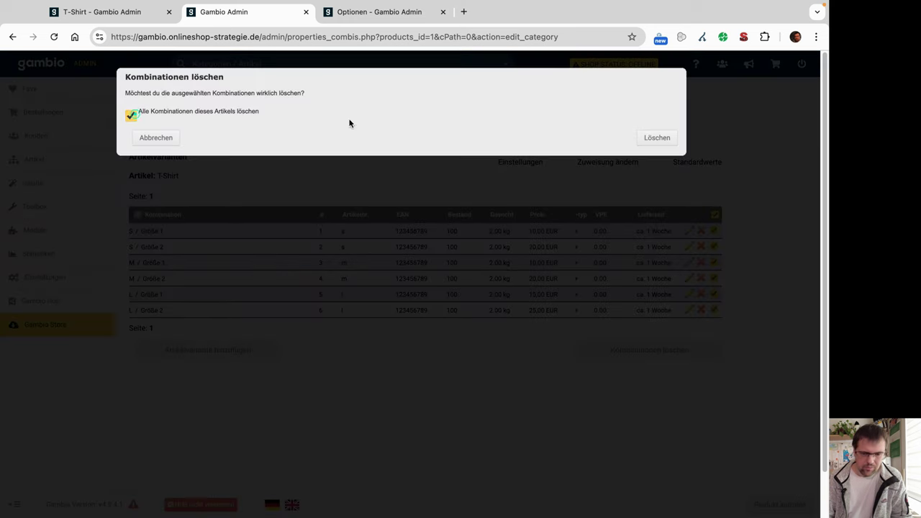
{"action": "left_click", "coordinate": [655, 137]}
Choose Größe and Testgröße as the T-Shirt's variant options and set them up for manual variant creation
{"action": "left_click", "coordinate": [192, 364]}
{"action": "left_click", "coordinate": [177, 218]}
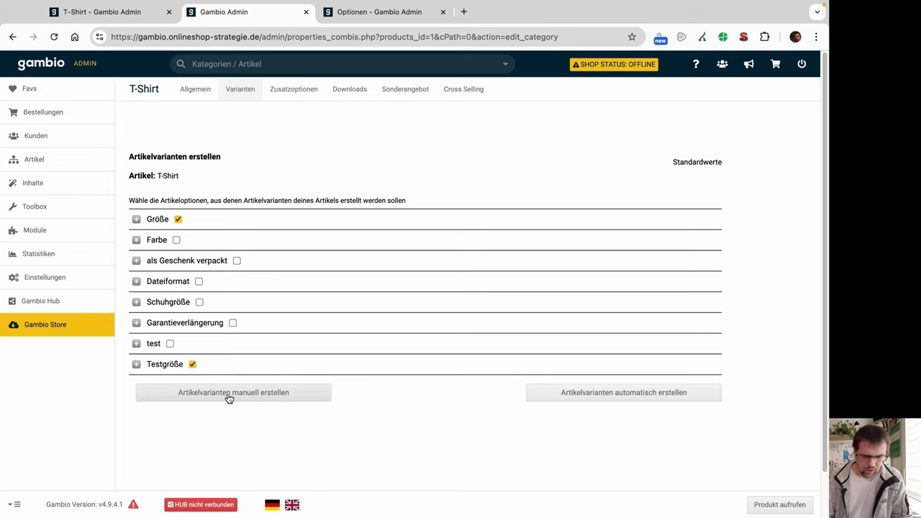
{"action": "left_click", "coordinate": [230, 393]}
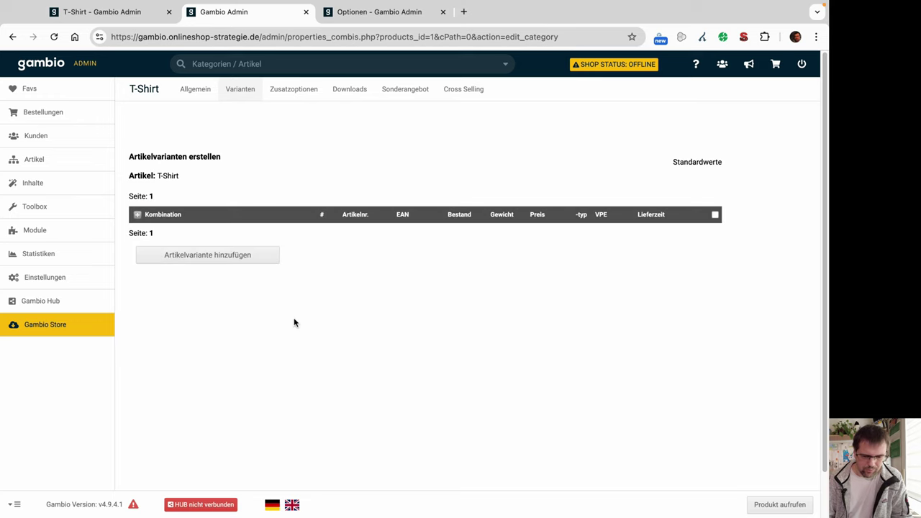
Start a new article variant combining Größe S with Testgröße Größe 1, reviewing the values offered for both options
{"action": "left_click", "coordinate": [214, 255]}
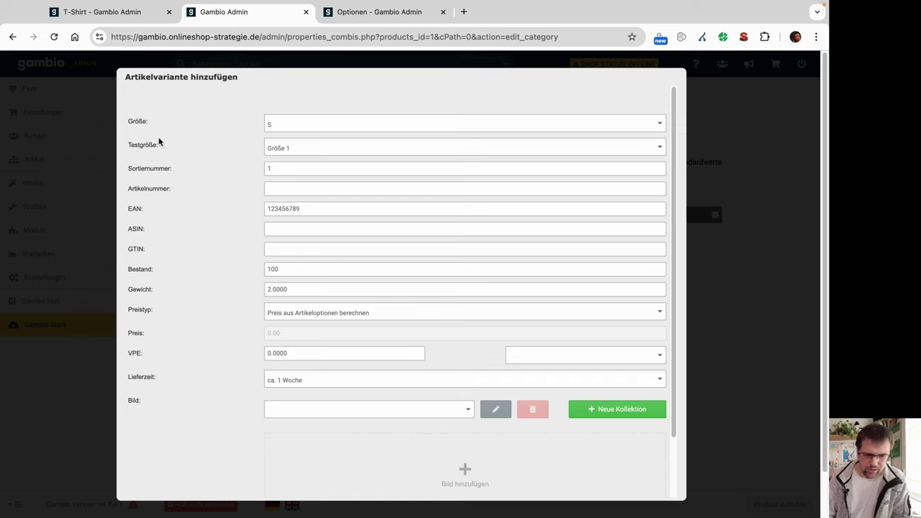
{"action": "left_click", "coordinate": [304, 122]}
{"action": "left_click", "coordinate": [304, 123]}
{"action": "left_click", "coordinate": [290, 147]}
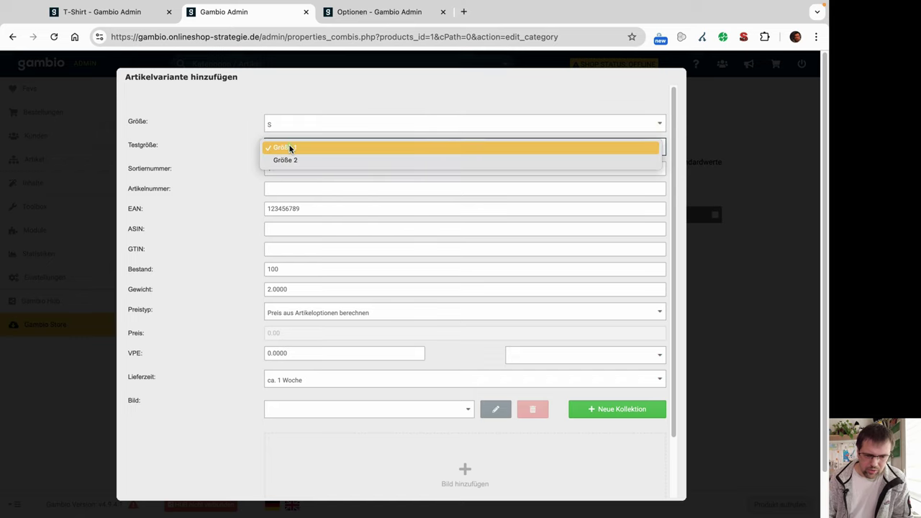
{"action": "left_click", "coordinate": [283, 126]}
{"action": "left_click", "coordinate": [284, 127]}
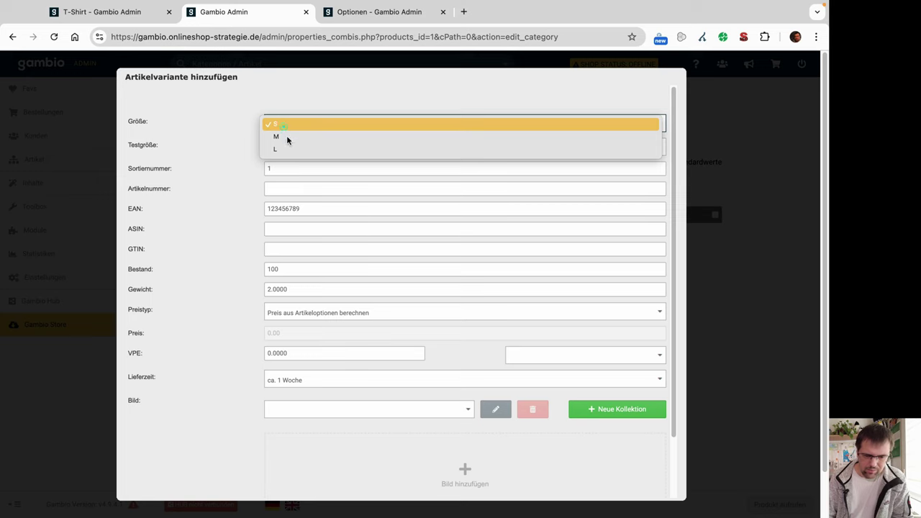
{"action": "key", "text": "Escape"}
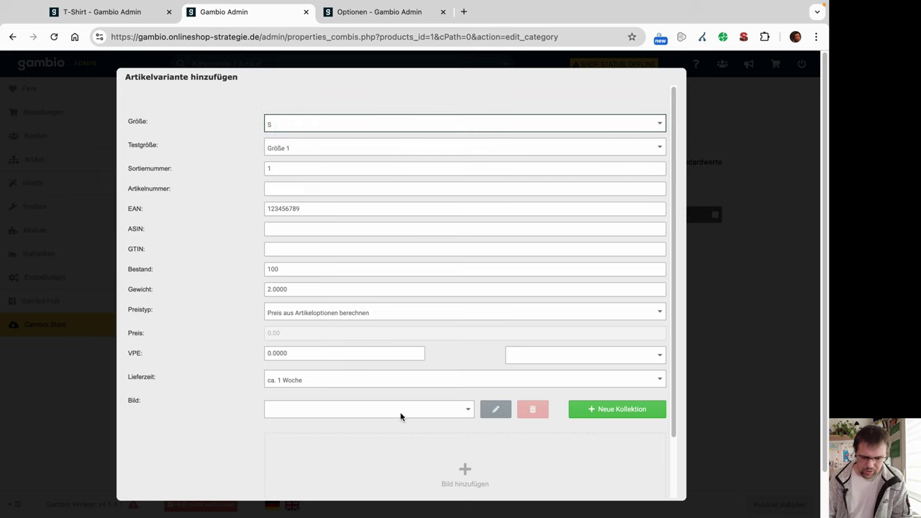
Assign the Gelb / Yellow image collection to the S / Größe 1 variant, then save and close it
{"action": "scroll", "coordinate": [401, 416], "scroll_direction": "down", "scroll_amount": 2}
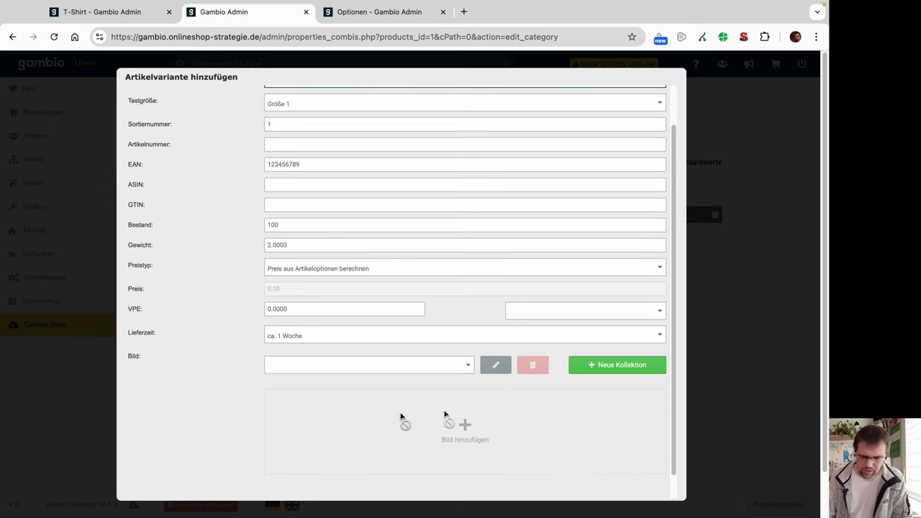
{"action": "left_click", "coordinate": [440, 370]}
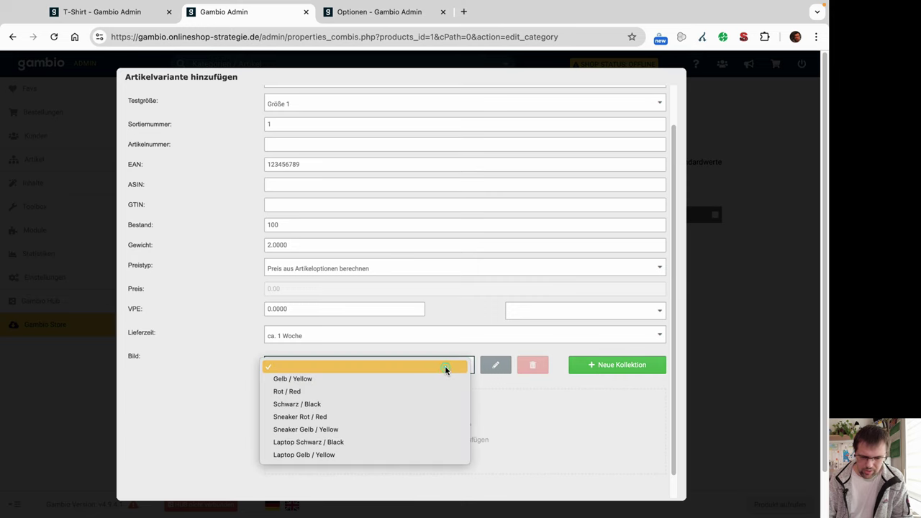
{"action": "left_click", "coordinate": [365, 379]}
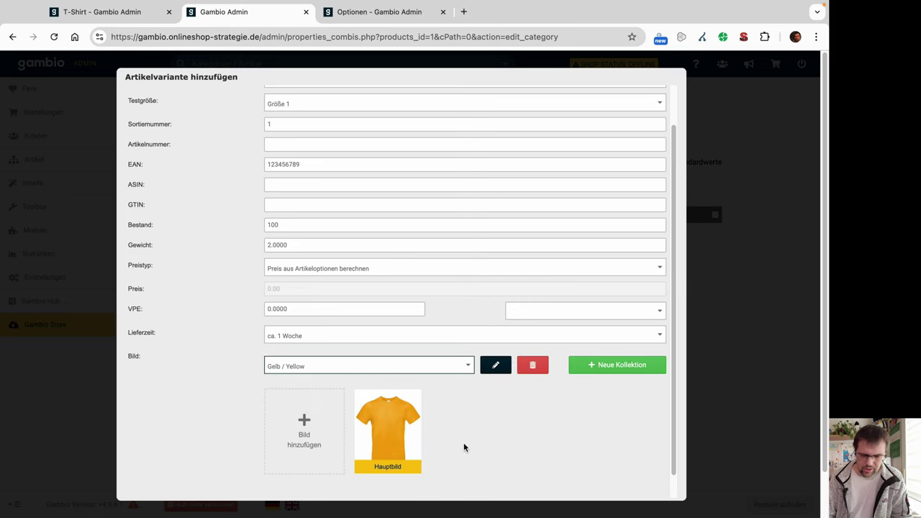
{"action": "scroll", "coordinate": [482, 434], "scroll_direction": "down", "scroll_amount": 1}
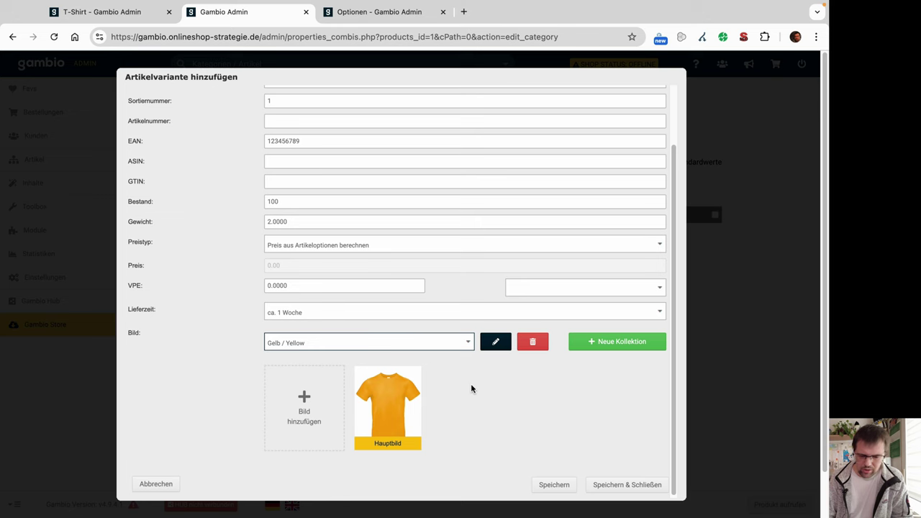
{"action": "scroll", "coordinate": [471, 373], "scroll_direction": "up", "scroll_amount": 3}
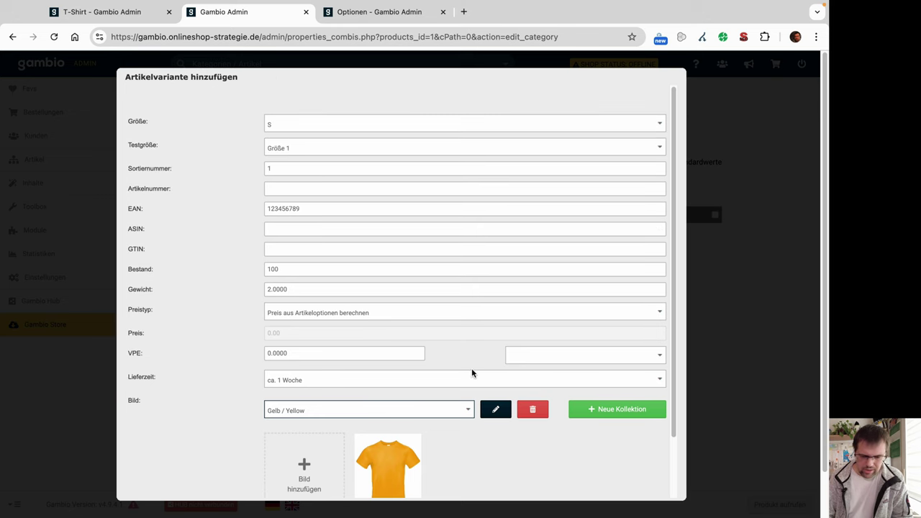
{"action": "scroll", "coordinate": [526, 422], "scroll_direction": "down", "scroll_amount": 3}
{"action": "left_click", "coordinate": [638, 483]}
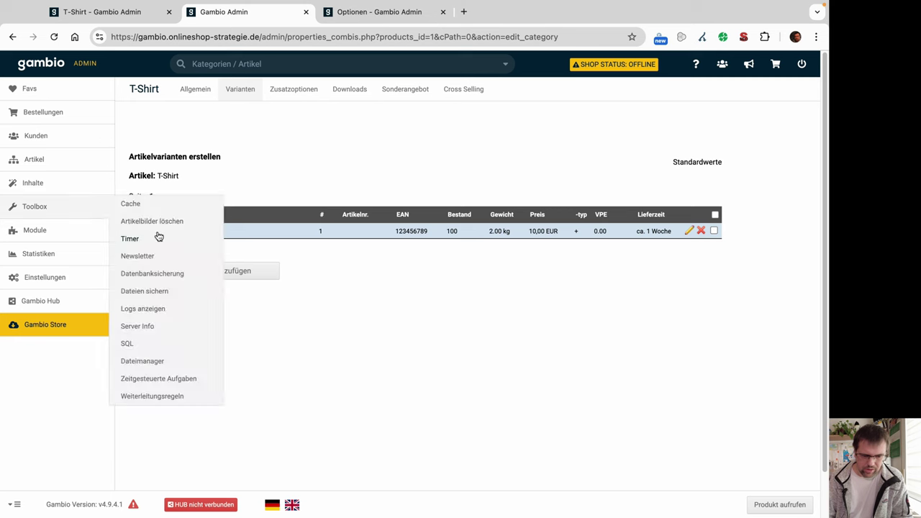
Add a second article variant combining Größe M with Testgröße Größe 2, then save and close it
{"action": "left_click", "coordinate": [221, 271]}
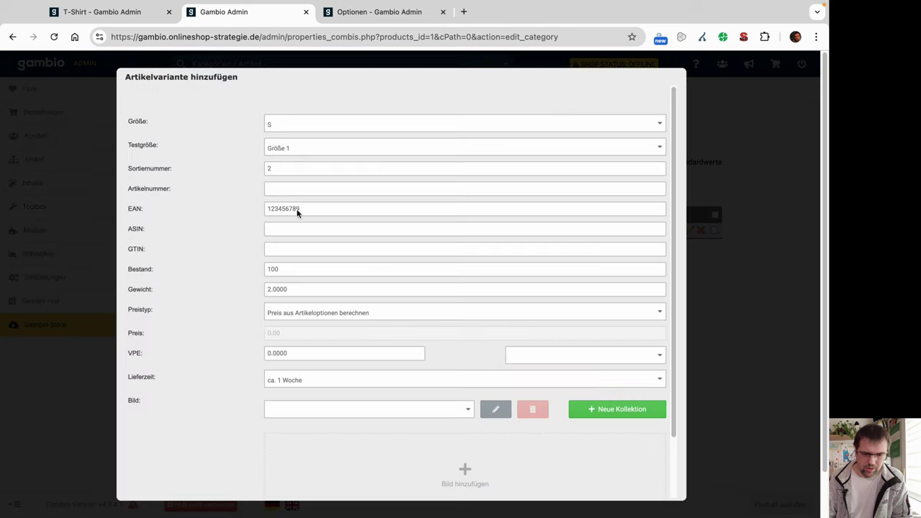
{"action": "left_click", "coordinate": [292, 135]}
{"action": "left_click", "coordinate": [288, 134]}
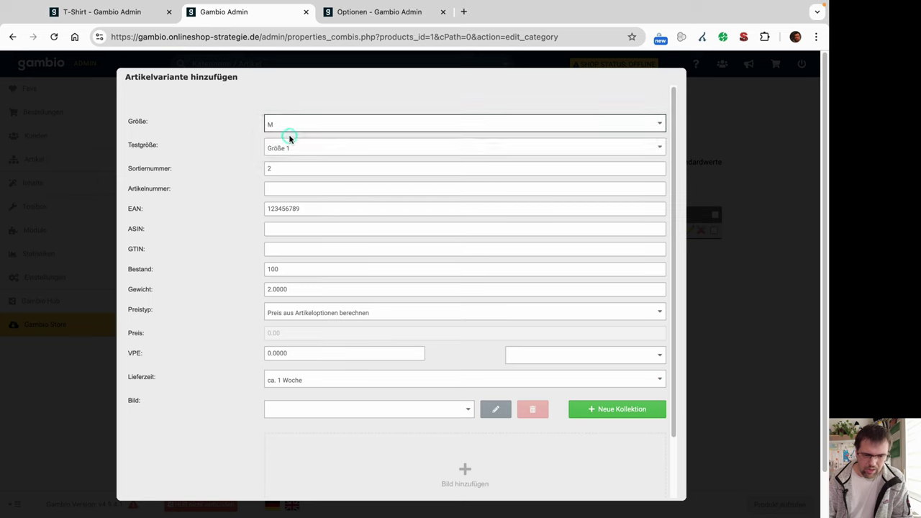
{"action": "left_click", "coordinate": [298, 147]}
{"action": "left_click", "coordinate": [294, 160]}
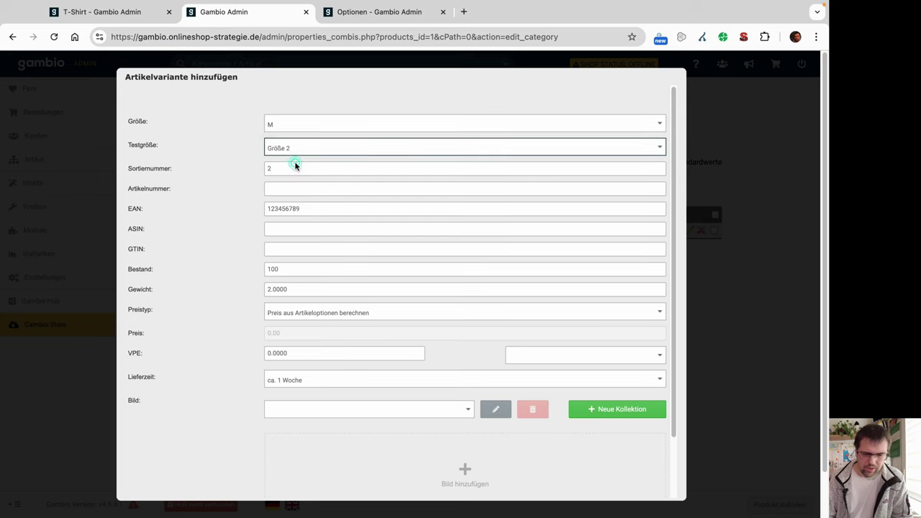
{"action": "scroll", "coordinate": [404, 383], "scroll_direction": "down", "scroll_amount": 3}
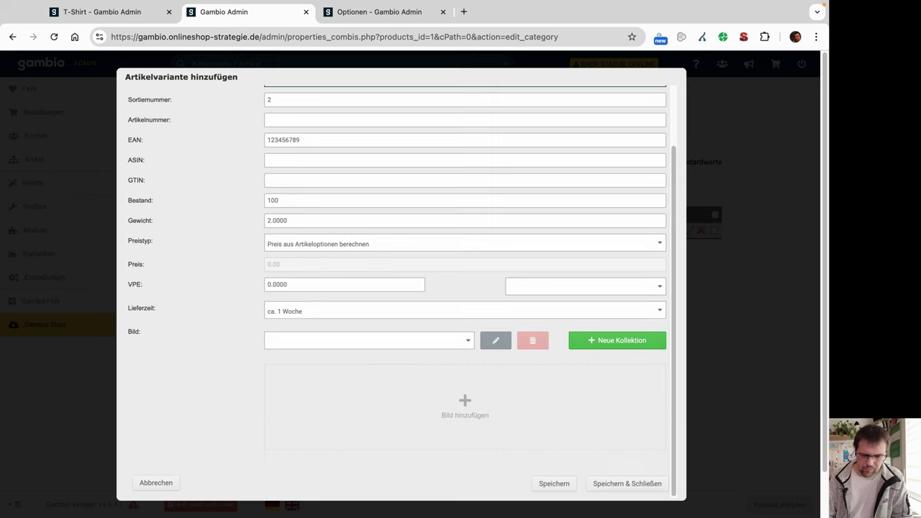
{"action": "left_click", "coordinate": [623, 483]}
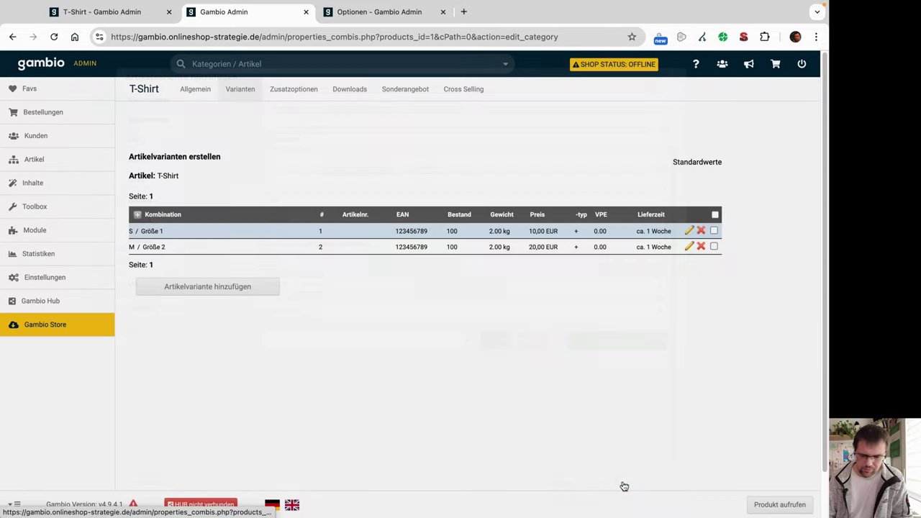
Open the T-Shirt's storefront page and test the variant selection with Größe S and Größe 1, checking whether M is selectable
{"action": "left_click", "coordinate": [763, 503]}
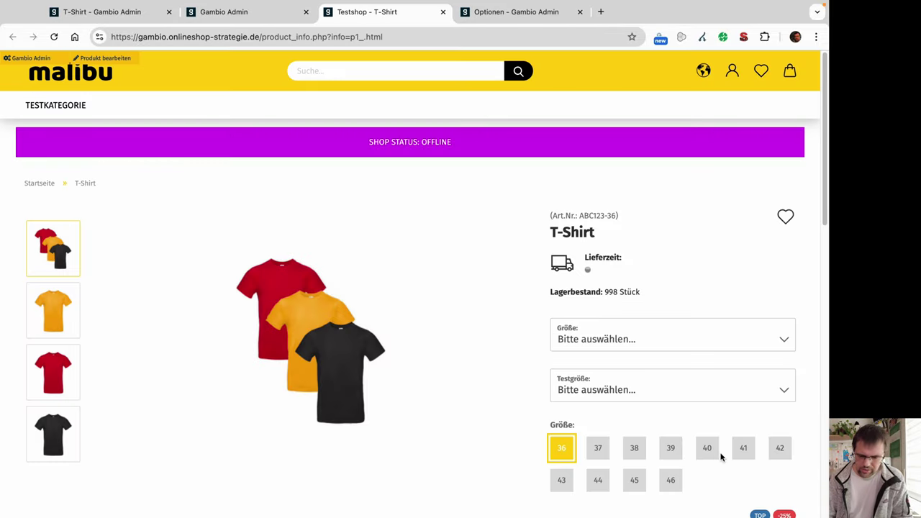
{"action": "scroll", "coordinate": [721, 456], "scroll_direction": "down", "scroll_amount": 3}
{"action": "left_click", "coordinate": [632, 216]}
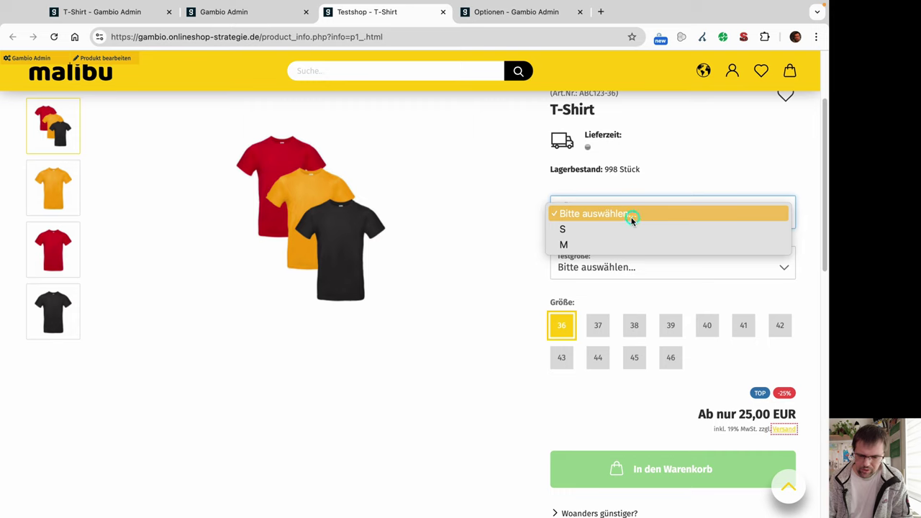
{"action": "left_click", "coordinate": [597, 229]}
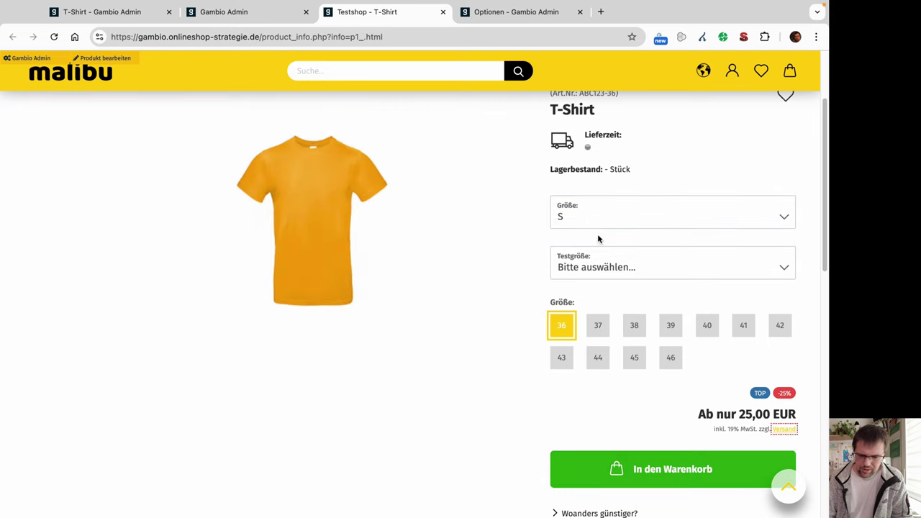
{"action": "left_click", "coordinate": [601, 266]}
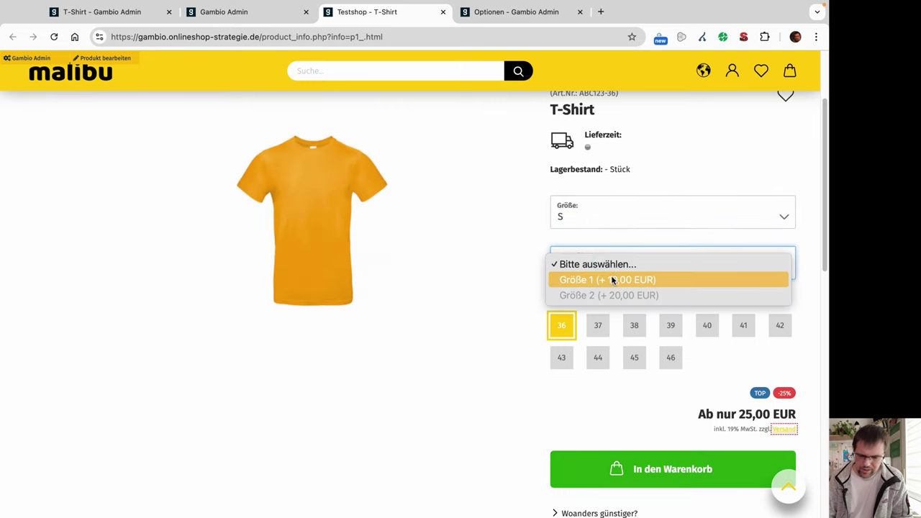
{"action": "left_click", "coordinate": [607, 280]}
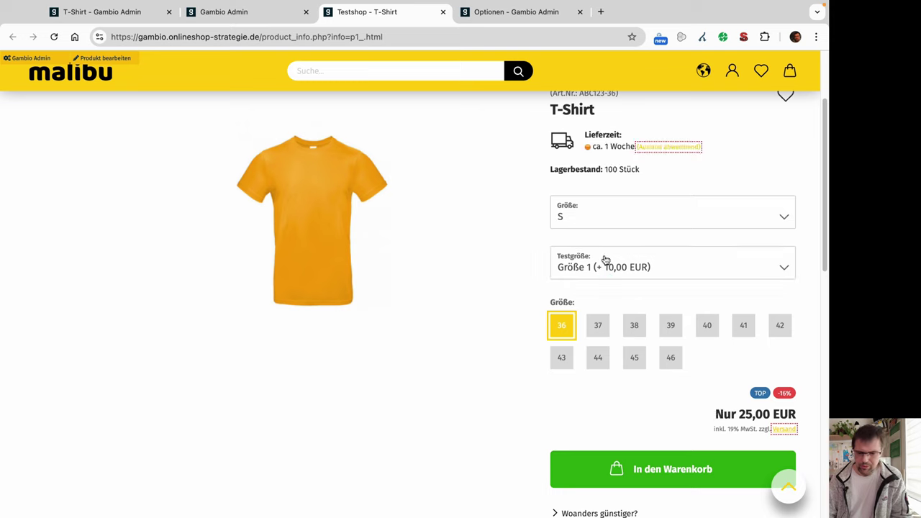
{"action": "left_click", "coordinate": [594, 214]}
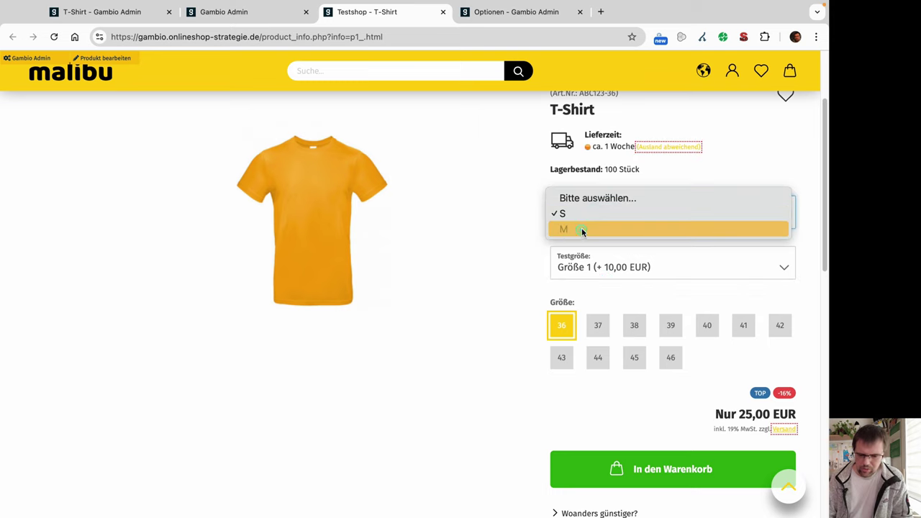
{"action": "left_click", "coordinate": [597, 201]}
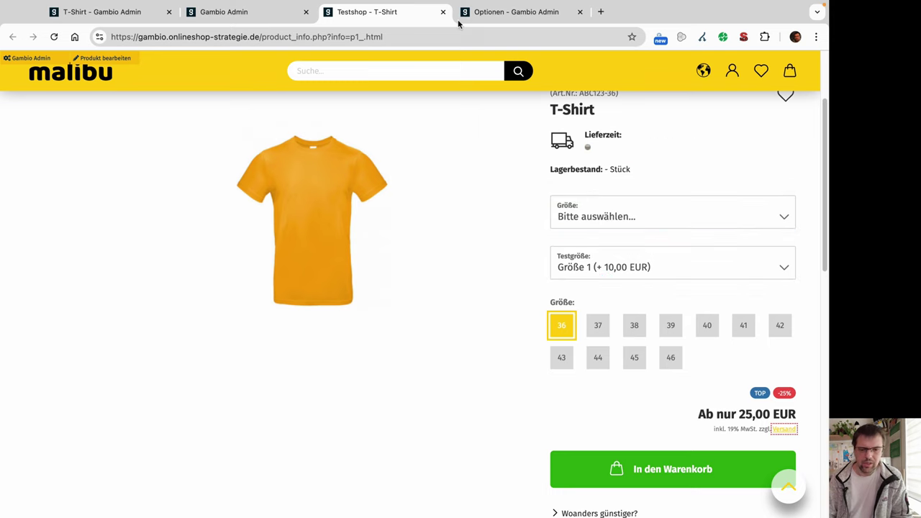
Delete all existing T-Shirt variant combinations and automatically generate new ones from the options Größe and Testgröße
{"action": "left_click", "coordinate": [230, 16]}
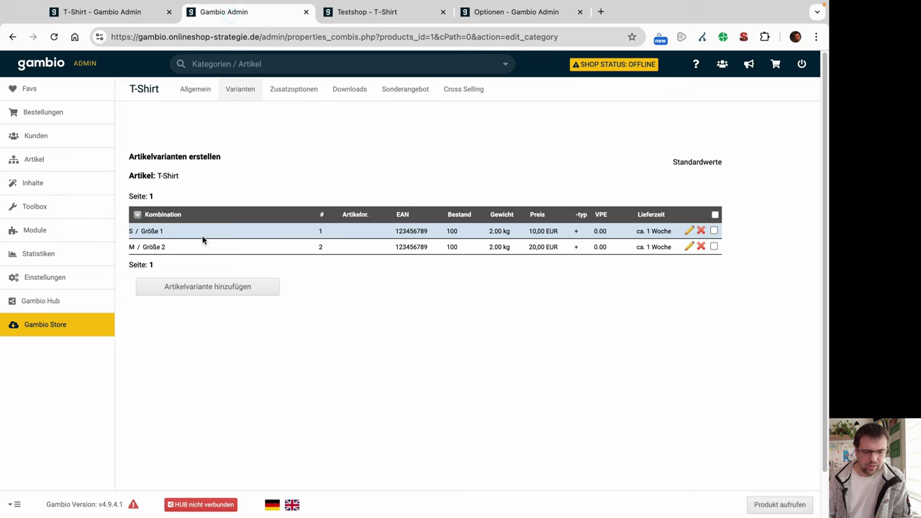
{"action": "left_click", "coordinate": [715, 215]}
{"action": "left_click", "coordinate": [635, 286]}
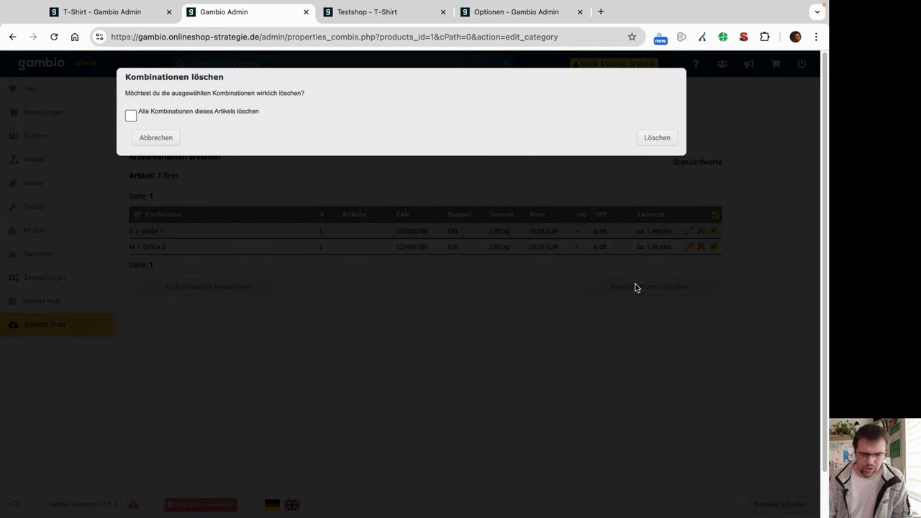
{"action": "left_click", "coordinate": [131, 115]}
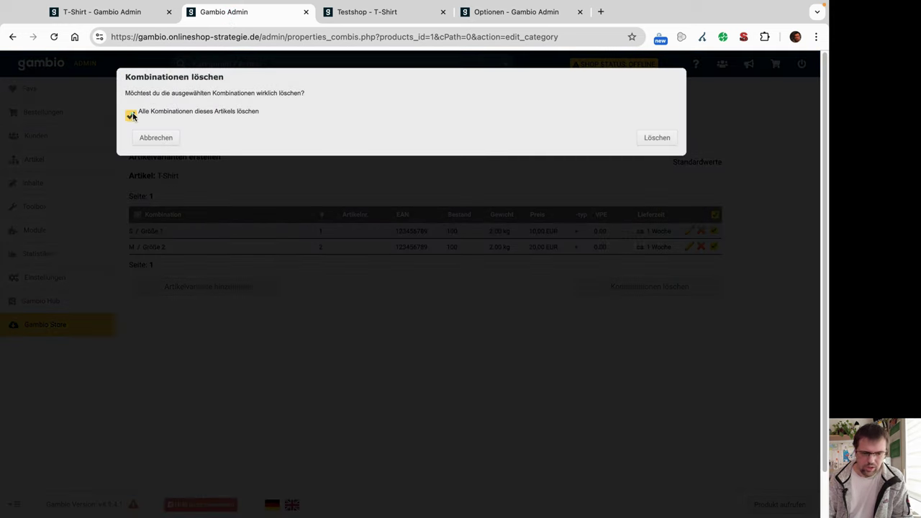
{"action": "left_click", "coordinate": [657, 137]}
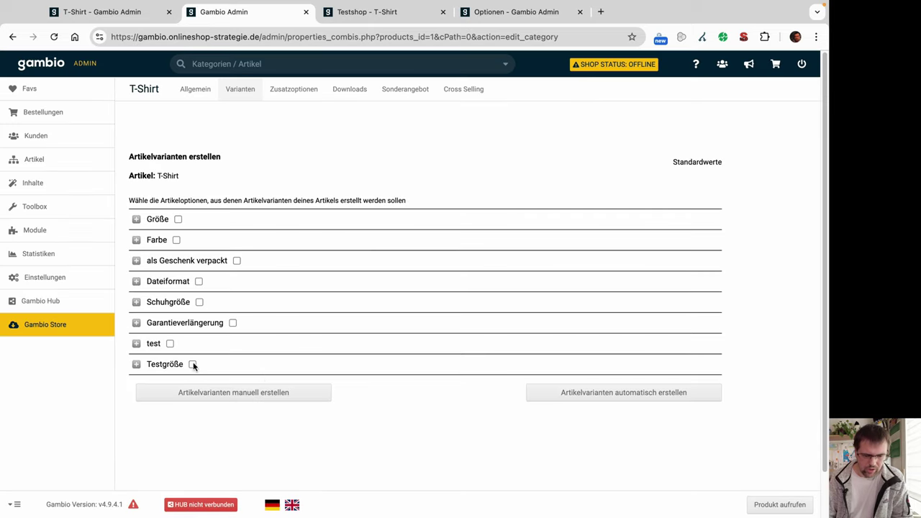
{"action": "left_click", "coordinate": [191, 365]}
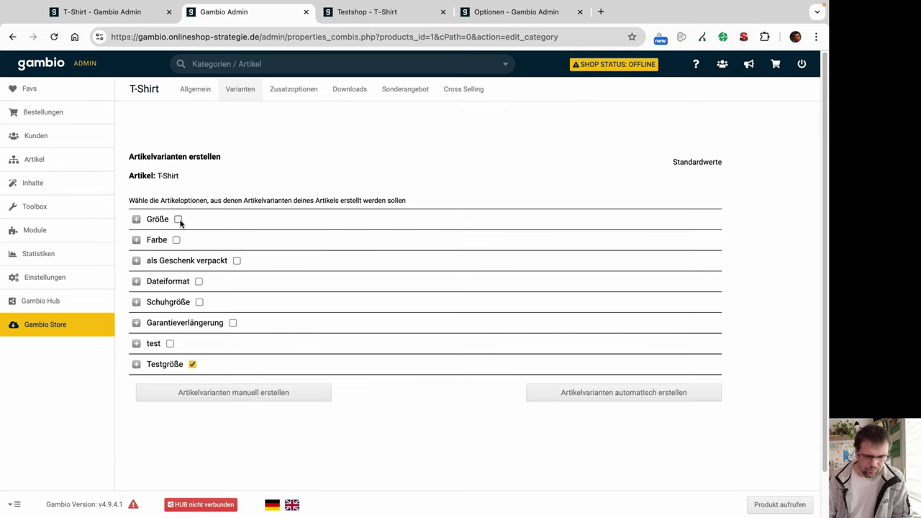
{"action": "left_click", "coordinate": [635, 393]}
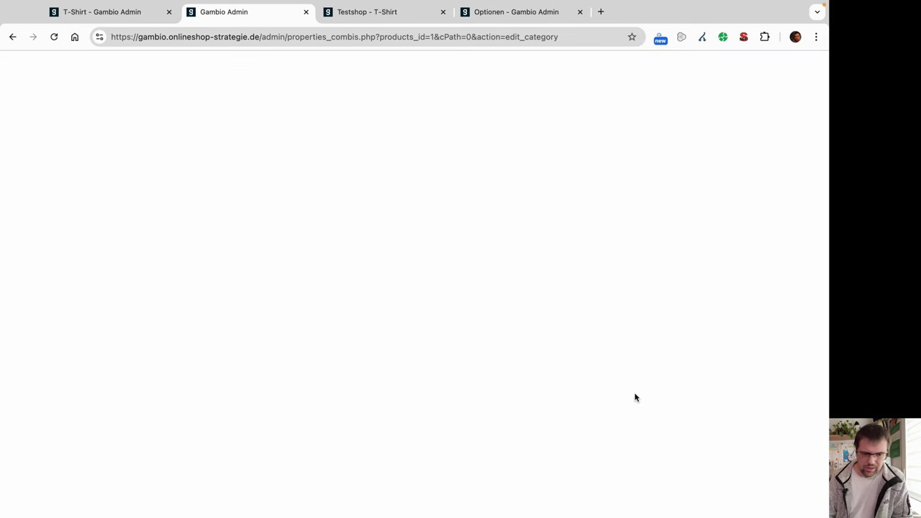
Reload the T-Shirt's storefront page and test the generated variants by selecting Größe S with Testgröße Größe 2
{"action": "left_click", "coordinate": [501, 12]}
{"action": "left_click", "coordinate": [382, 12]}
{"action": "key", "text": "ctrl+r"}
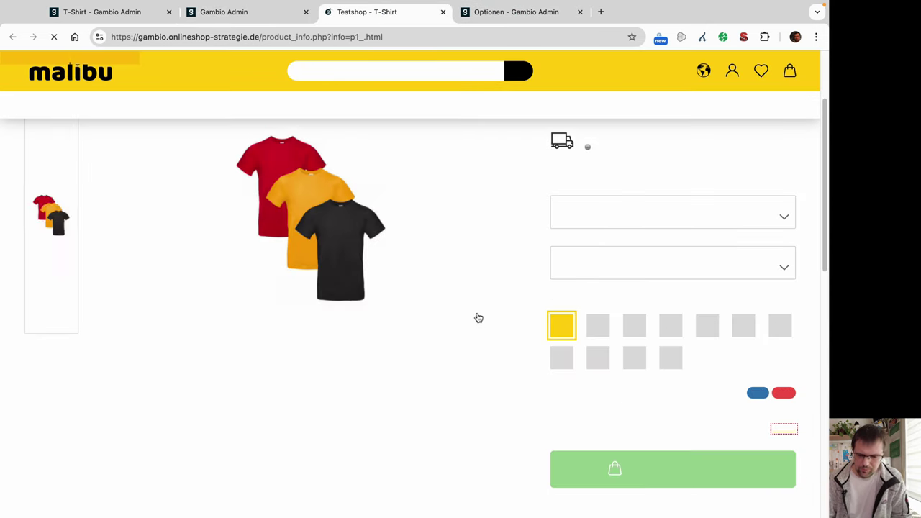
{"action": "left_click", "coordinate": [615, 217]}
{"action": "left_click", "coordinate": [587, 230]}
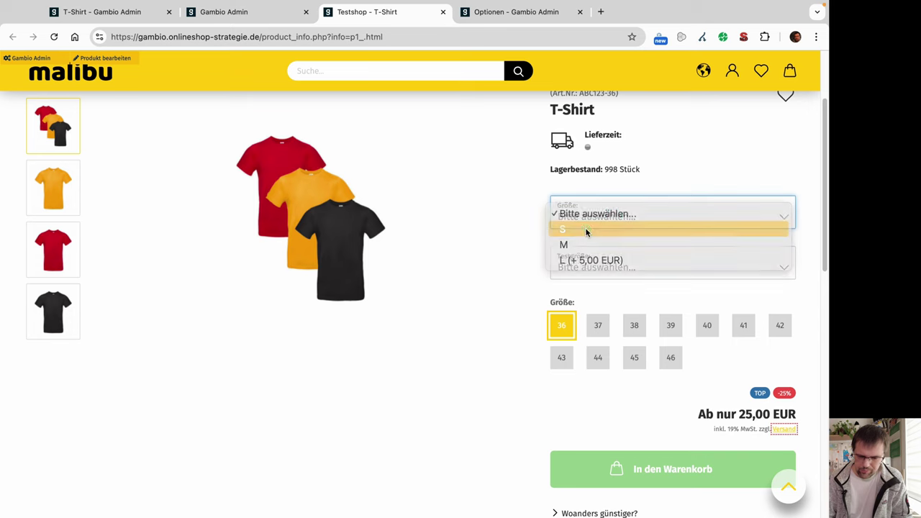
{"action": "left_click", "coordinate": [600, 269]}
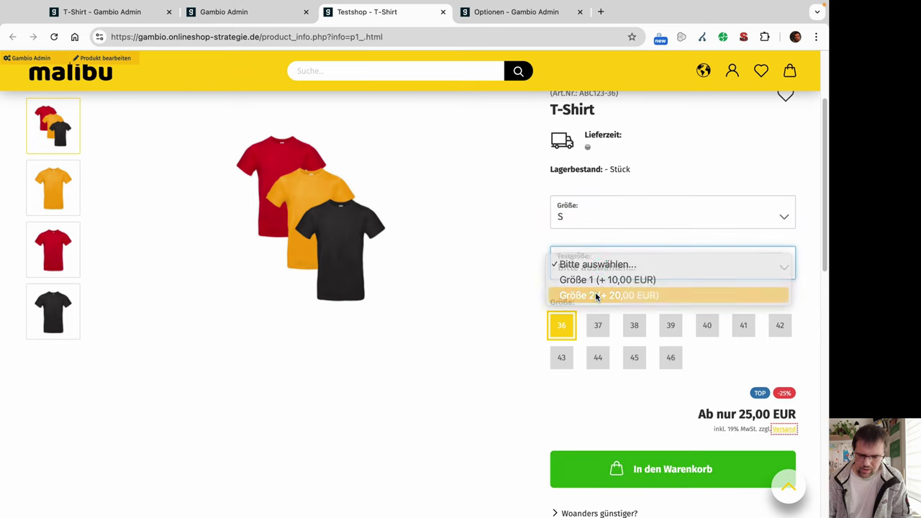
{"action": "left_click", "coordinate": [596, 295]}
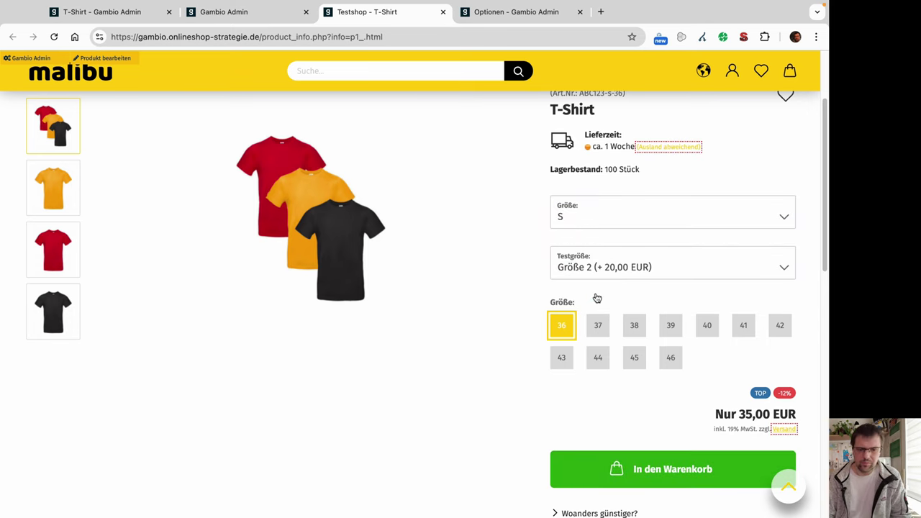
Open the T-Shirt's additional options in the shop admin and delete the assigned option Schuhgröße
{"action": "left_click", "coordinate": [275, 13]}
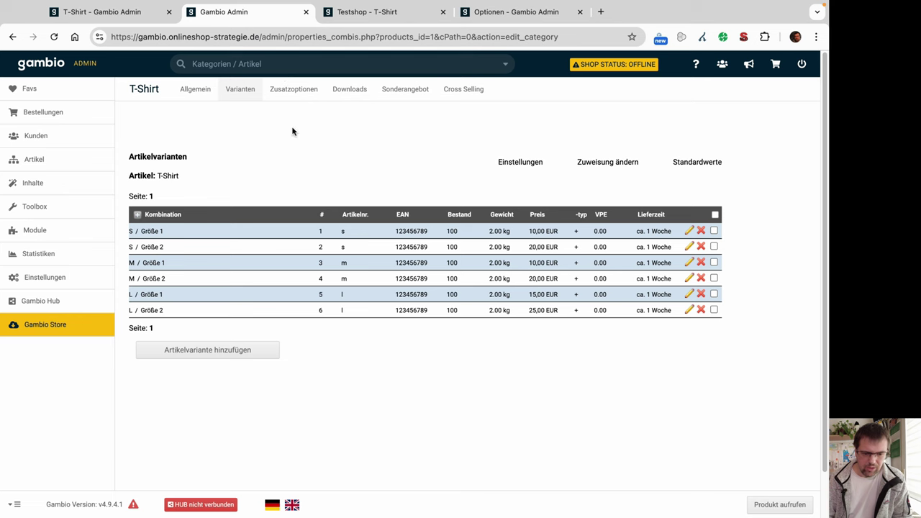
{"action": "left_click", "coordinate": [293, 92]}
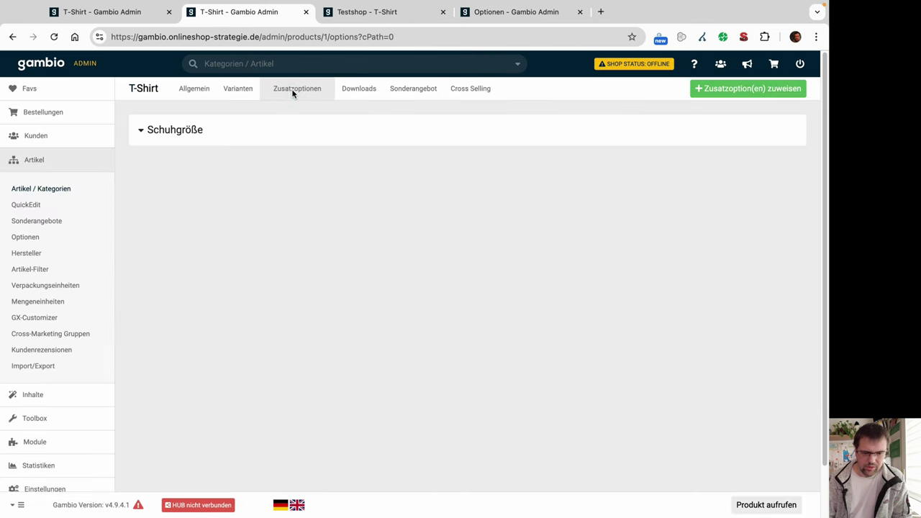
{"action": "mouse_move", "coordinate": [177, 144]}
{"action": "left_click", "coordinate": [141, 133]}
{"action": "left_click", "coordinate": [141, 132]}
{"action": "left_click", "coordinate": [141, 132]}
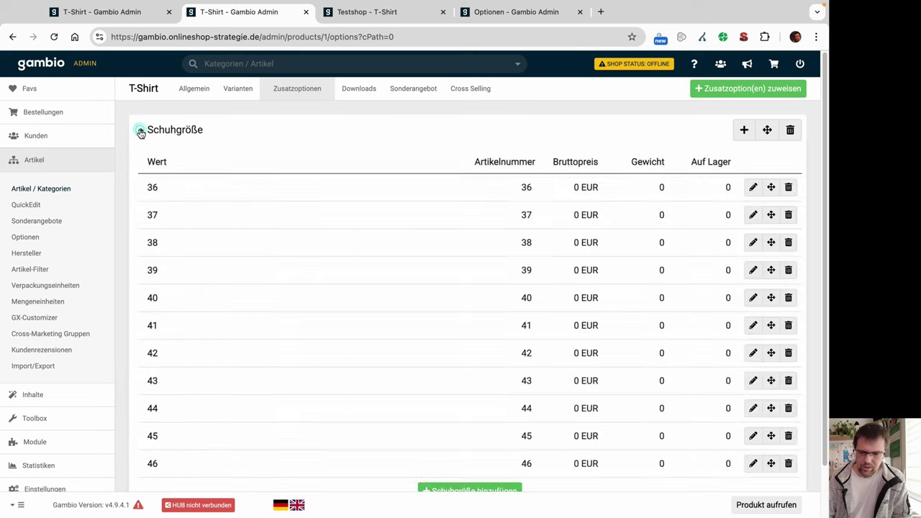
{"action": "left_click", "coordinate": [790, 131]}
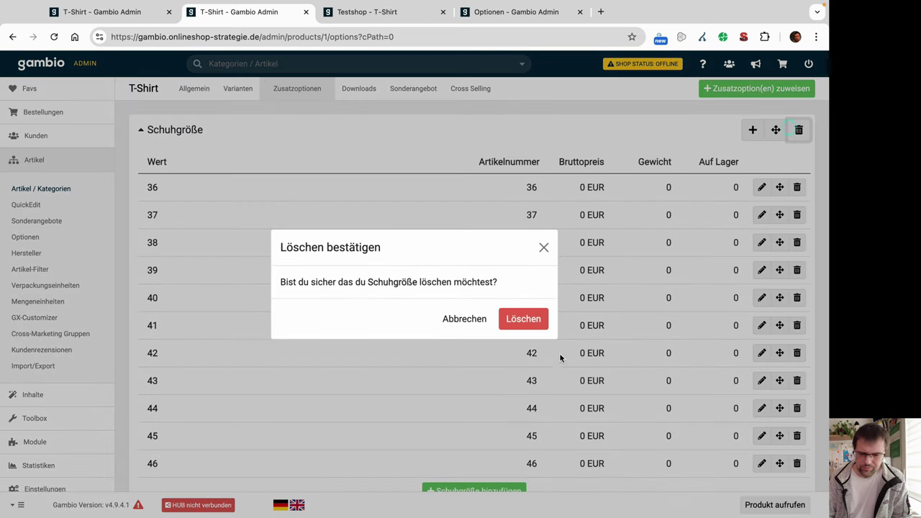
{"action": "left_click", "coordinate": [523, 321]}
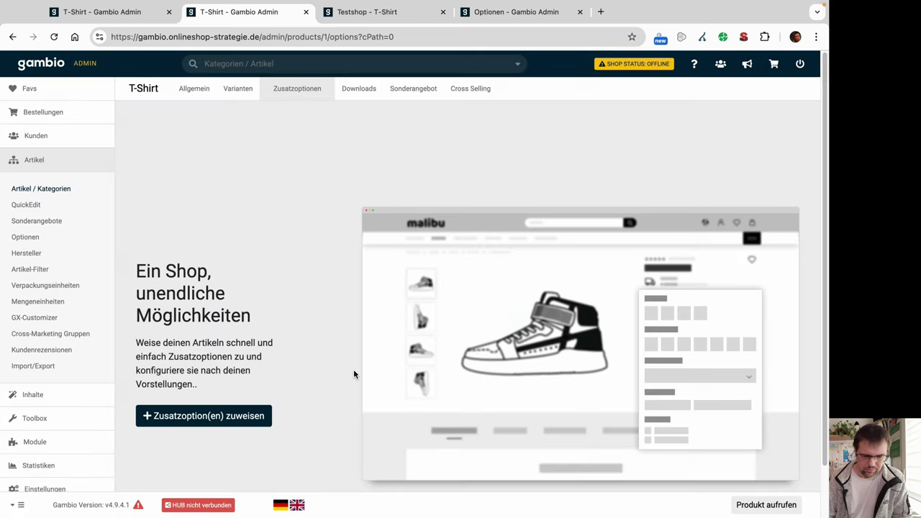
Start assigning new additional options to the T-Shirt
{"action": "scroll", "coordinate": [353, 371], "scroll_direction": "down", "scroll_amount": 2}
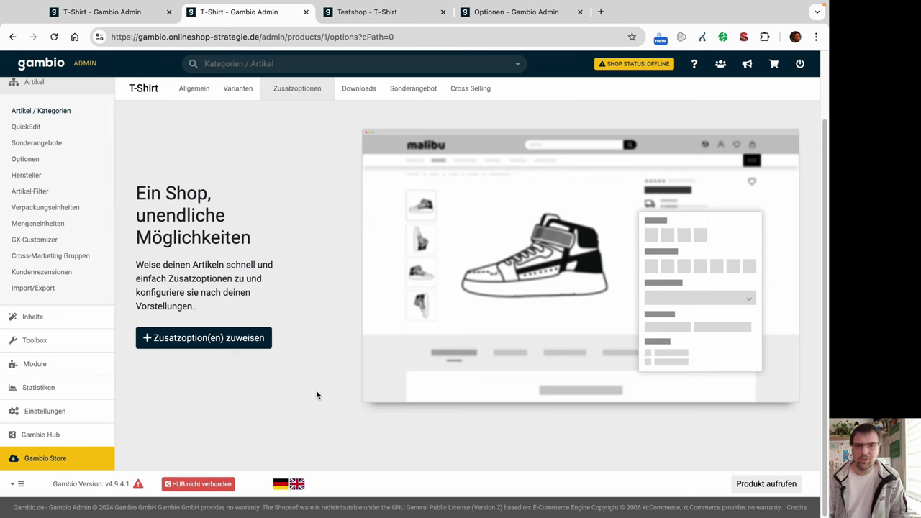
{"action": "left_click", "coordinate": [215, 340]}
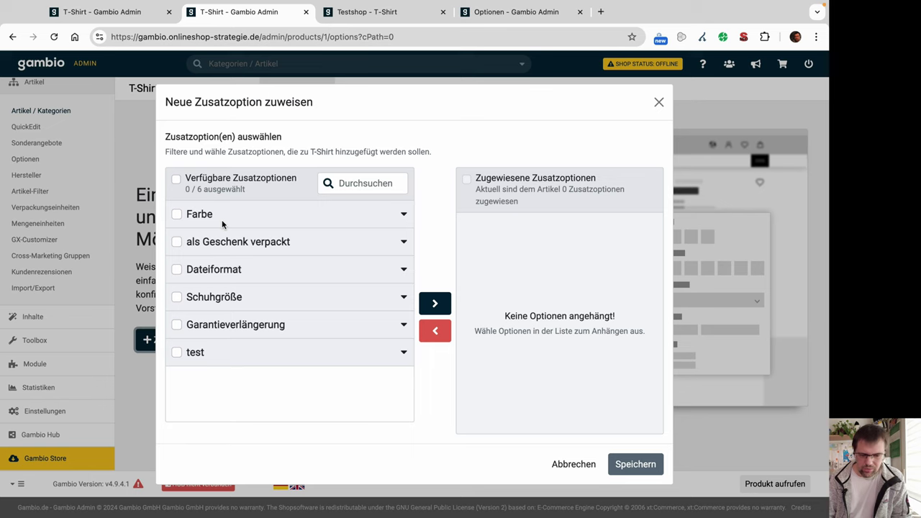
{"action": "left_click", "coordinate": [177, 215]}
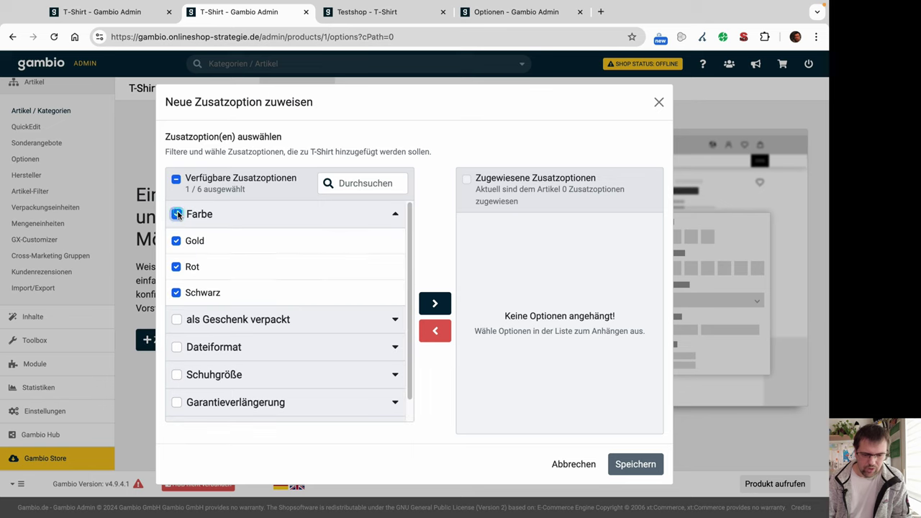
{"action": "left_click", "coordinate": [176, 267]}
{"action": "left_click", "coordinate": [176, 293]}
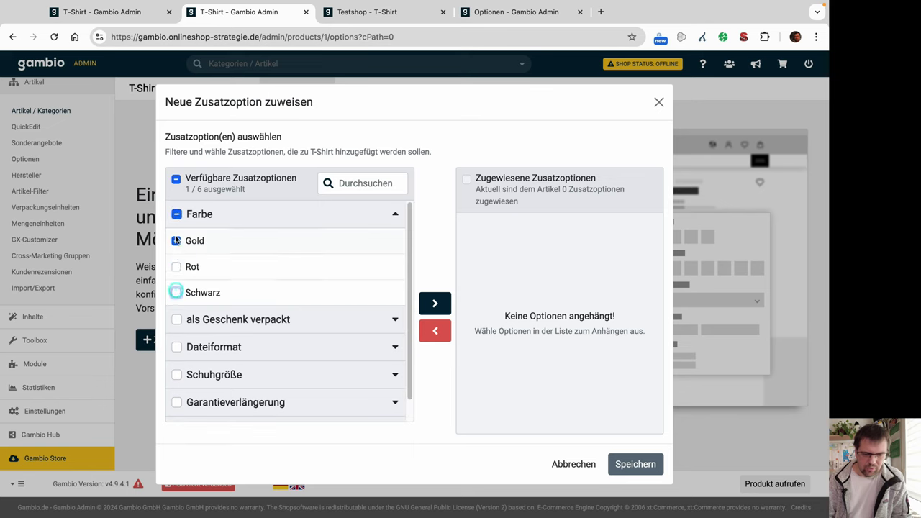
{"action": "left_click", "coordinate": [177, 239]}
{"action": "left_click", "coordinate": [177, 297]}
{"action": "left_click", "coordinate": [178, 299]}
Assign the additional options test and Farbe with all their values to the T-Shirt and save the assignment
{"action": "left_click", "coordinate": [177, 353]}
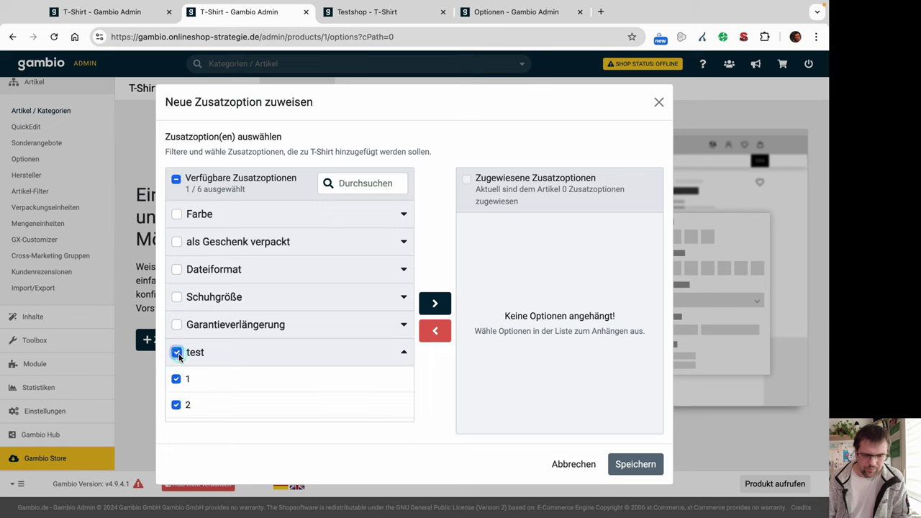
{"action": "left_click", "coordinate": [177, 215]}
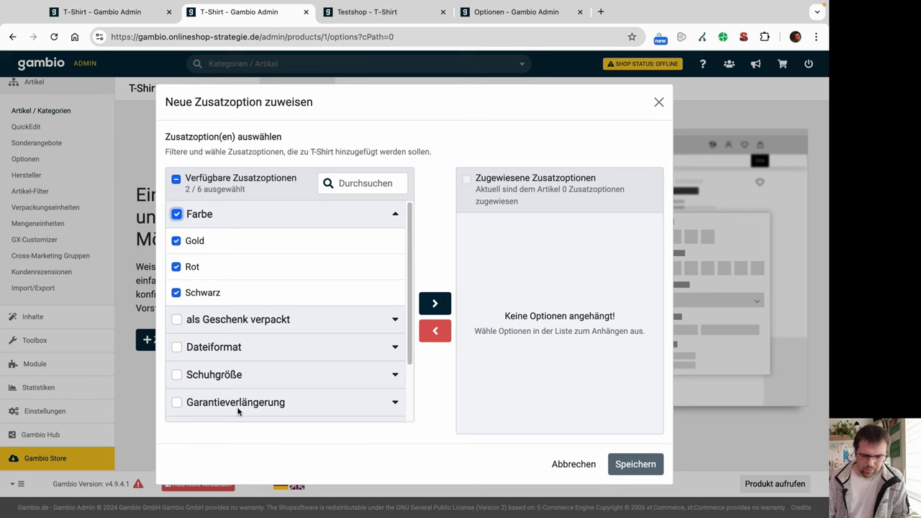
{"action": "left_click", "coordinate": [435, 303]}
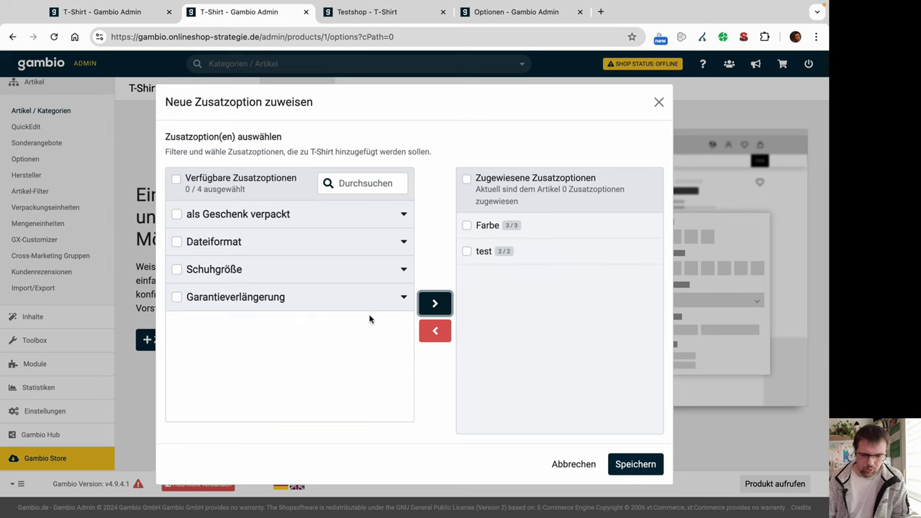
{"action": "left_click", "coordinate": [634, 464]}
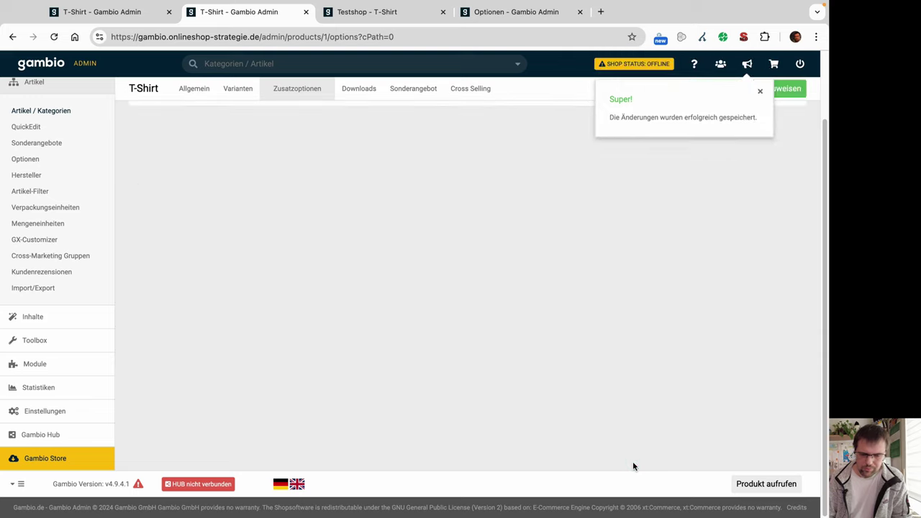
Move the option test above Farbe and reorder Farbe's values to Schwarz, Rot, Gold
{"action": "scroll", "coordinate": [487, 326], "scroll_direction": "down", "scroll_amount": 1}
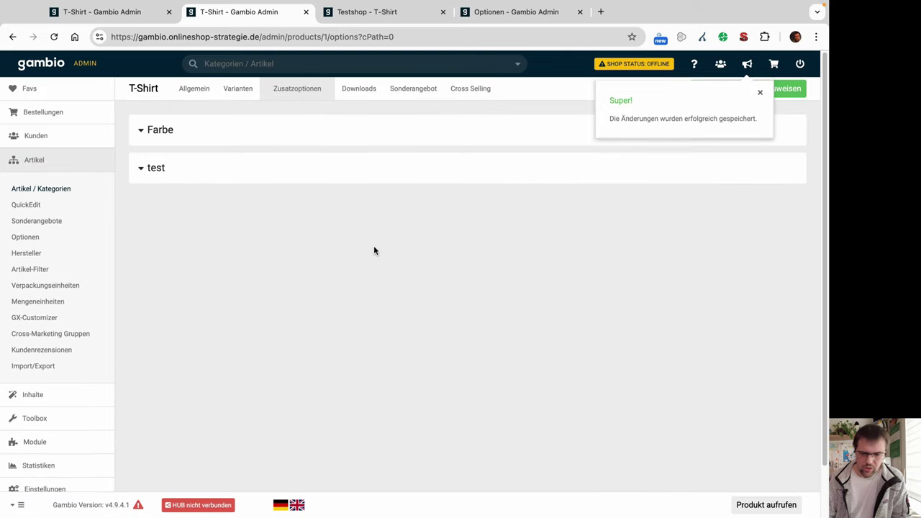
{"action": "mouse_move", "coordinate": [454, 169]}
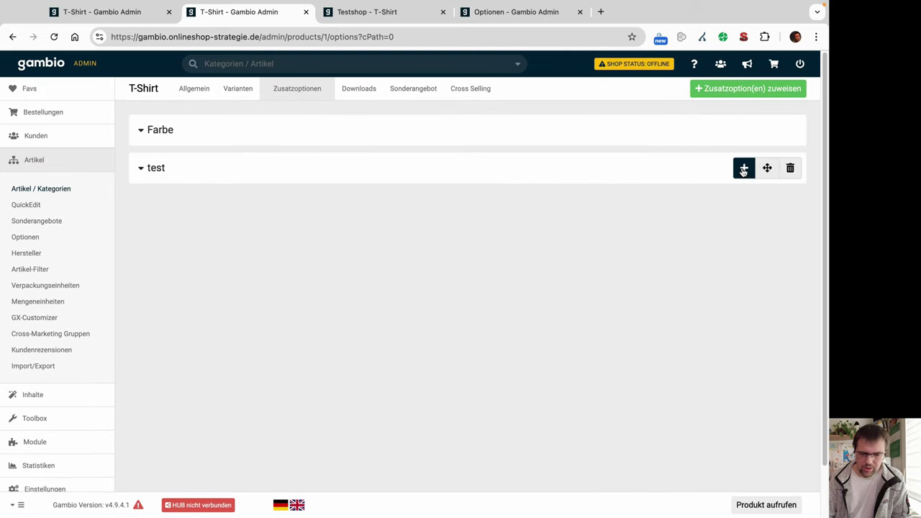
{"action": "left_click_drag", "start_coordinate": [767, 167], "coordinate": [767, 135]}
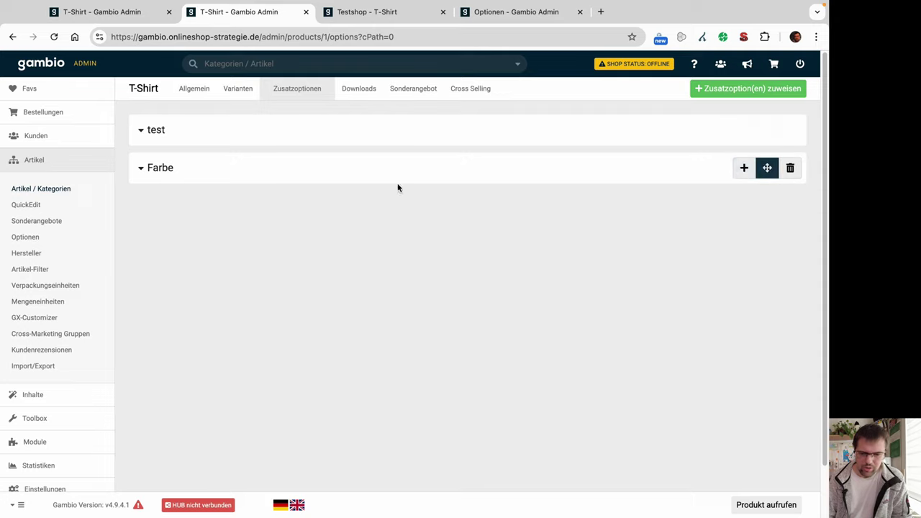
{"action": "left_click", "coordinate": [142, 170]}
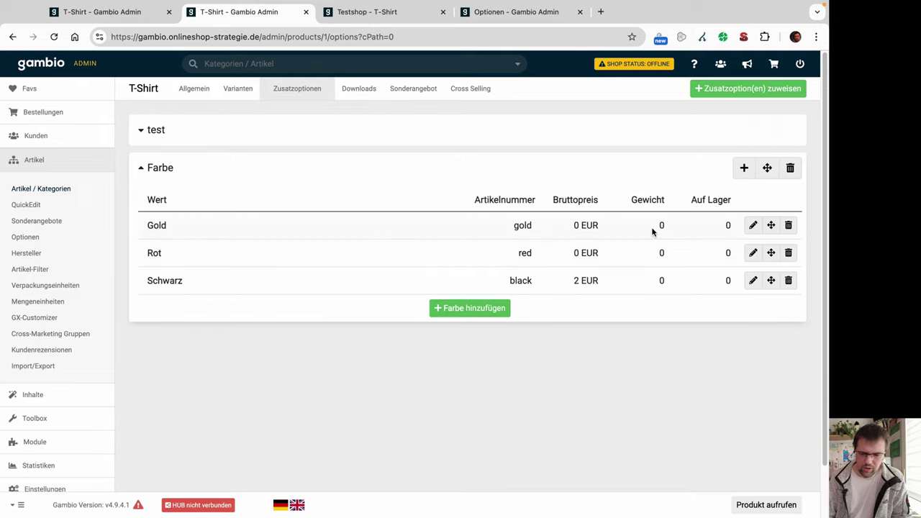
{"action": "mouse_move", "coordinate": [773, 229]}
{"action": "left_mouse_down"}
{"action": "mouse_move", "coordinate": [771, 269]}
{"action": "mouse_move", "coordinate": [768, 229]}
{"action": "left_mouse_up"}
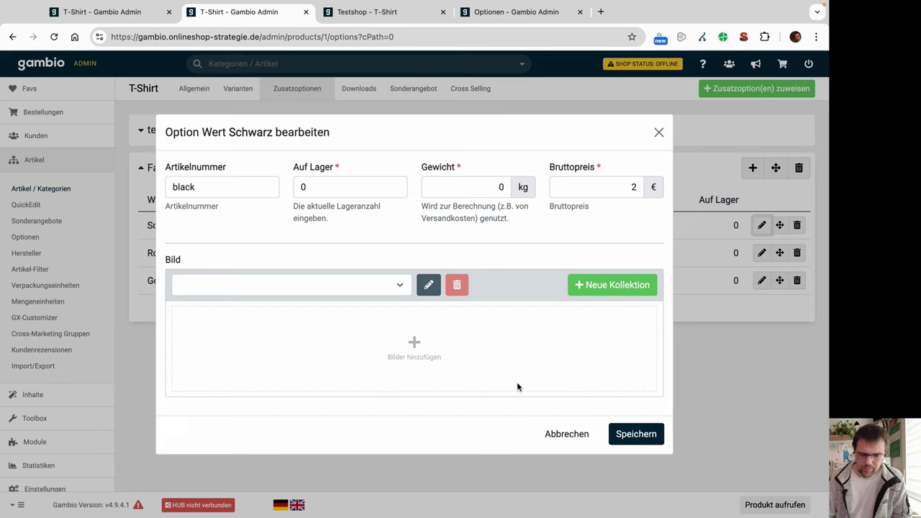
Assign the Schwarz / Black image collection to the Farbe value Schwarz and save it
{"action": "left_click", "coordinate": [399, 288]}
{"action": "left_click", "coordinate": [305, 331]}
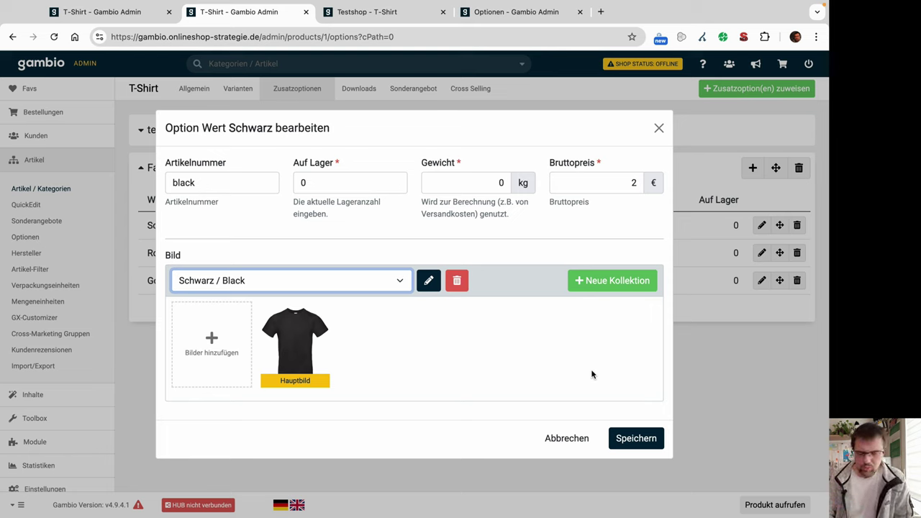
{"action": "left_click", "coordinate": [628, 439]}
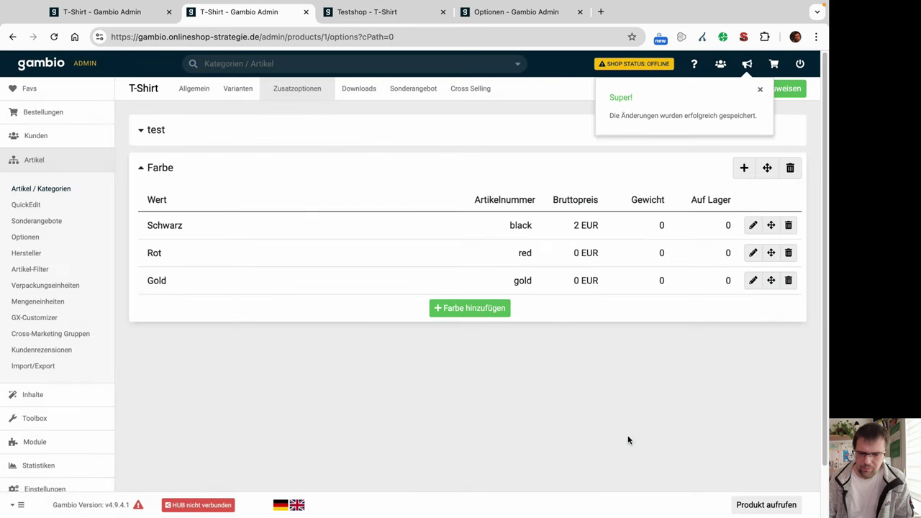
Reload the T-Shirt's storefront page and test Größe M with Testgröße Größe 1 and Größe 2 alongside the new additional options
{"action": "left_click", "coordinate": [375, 14]}
{"action": "key", "text": "super+r"}
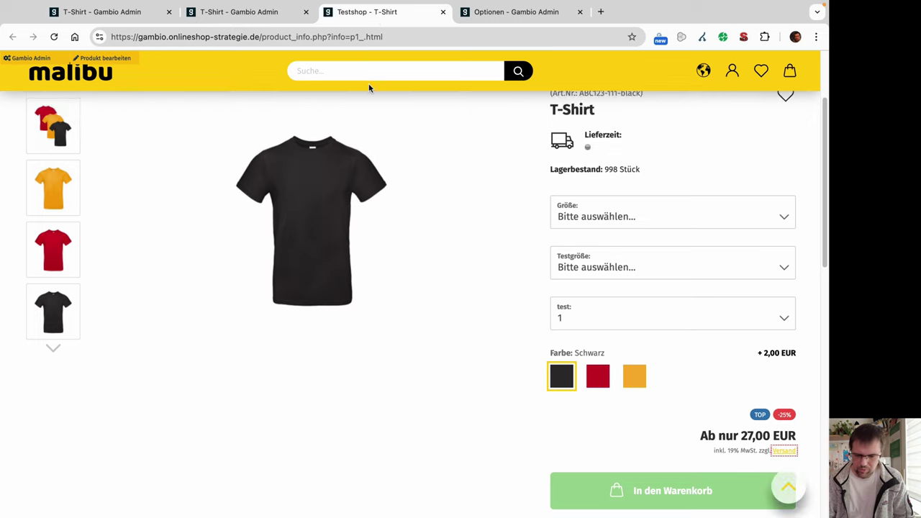
{"action": "left_click", "coordinate": [602, 218]}
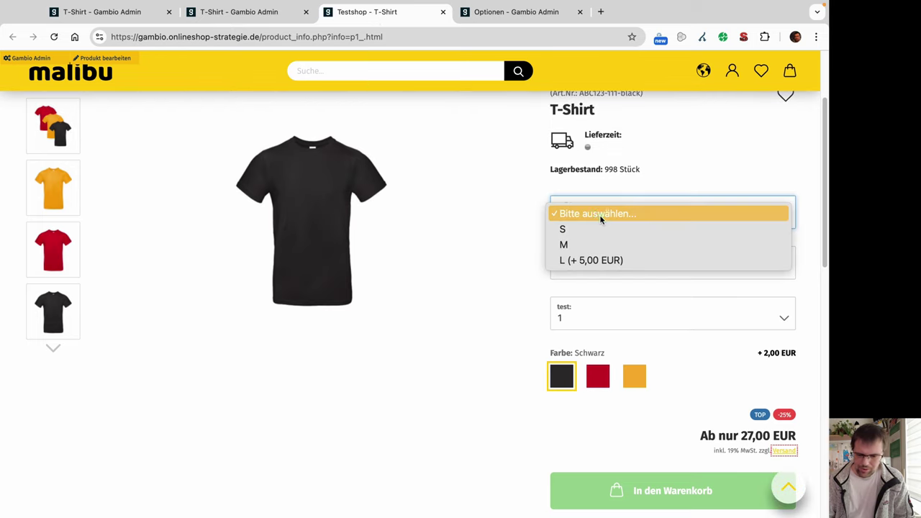
{"action": "left_click", "coordinate": [600, 241]}
{"action": "left_click", "coordinate": [613, 267]}
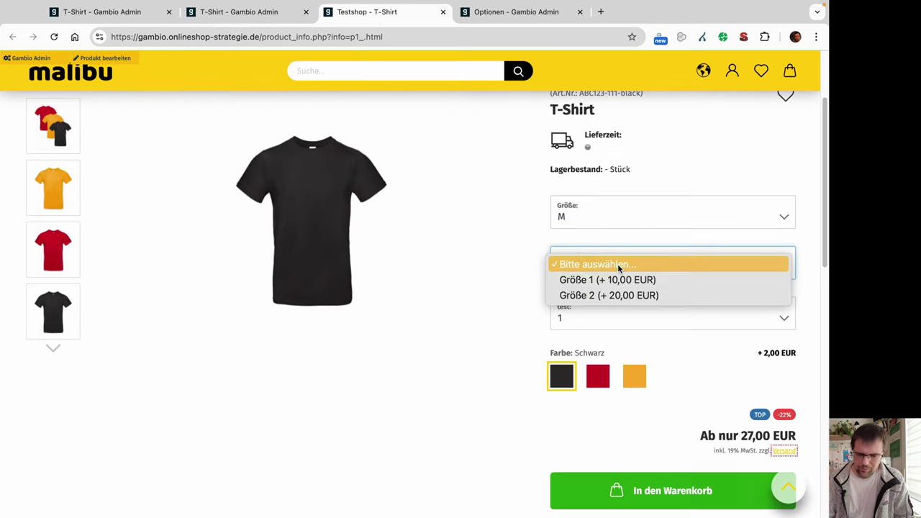
{"action": "left_click", "coordinate": [612, 282]}
{"action": "left_click", "coordinate": [605, 270]}
{"action": "left_click", "coordinate": [600, 280]}
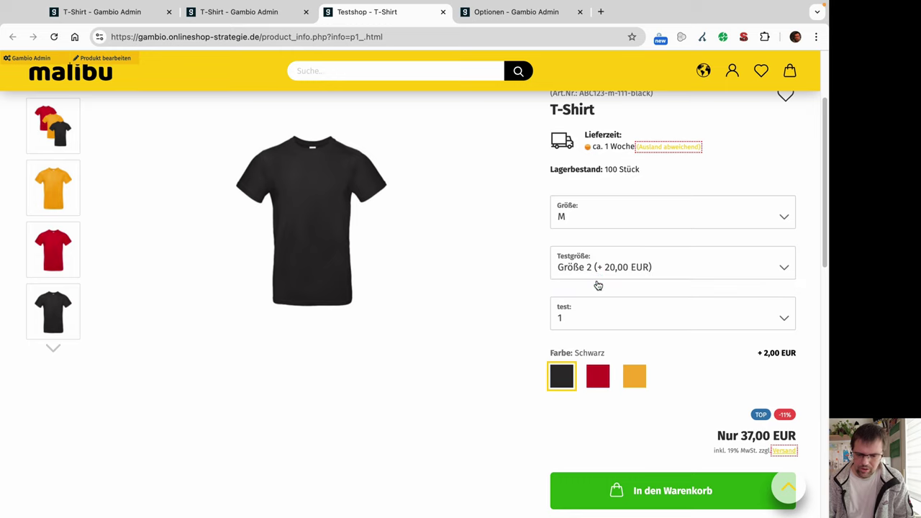
{"action": "left_click", "coordinate": [588, 269]}
{"action": "left_click", "coordinate": [585, 250]}
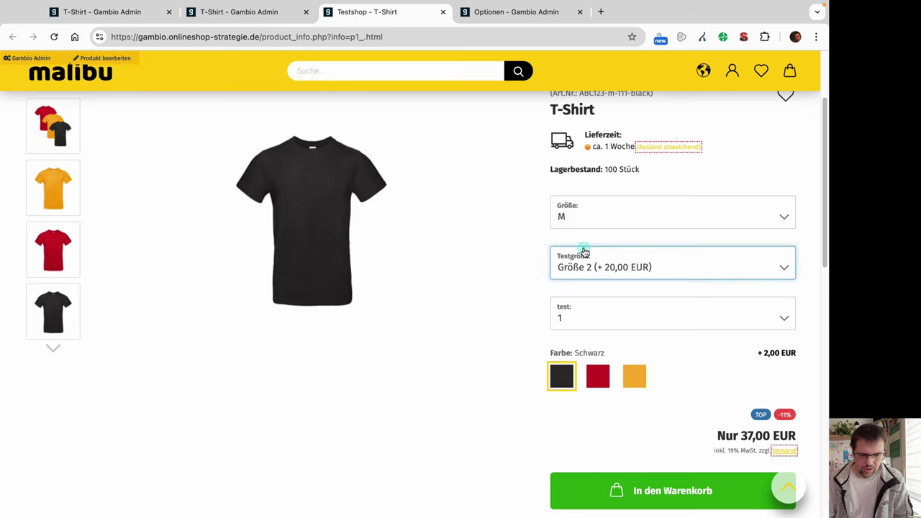
Test Größe S with Testgröße Größe 2 on the T-Shirt's storefront page
{"action": "left_click", "coordinate": [581, 220]}
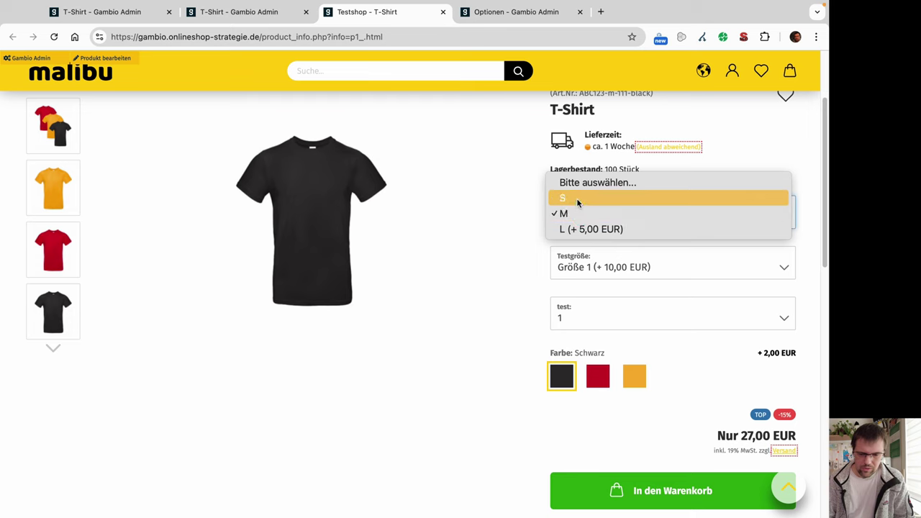
{"action": "left_click", "coordinate": [578, 199]}
{"action": "left_click", "coordinate": [578, 270]}
{"action": "left_click", "coordinate": [575, 282]}
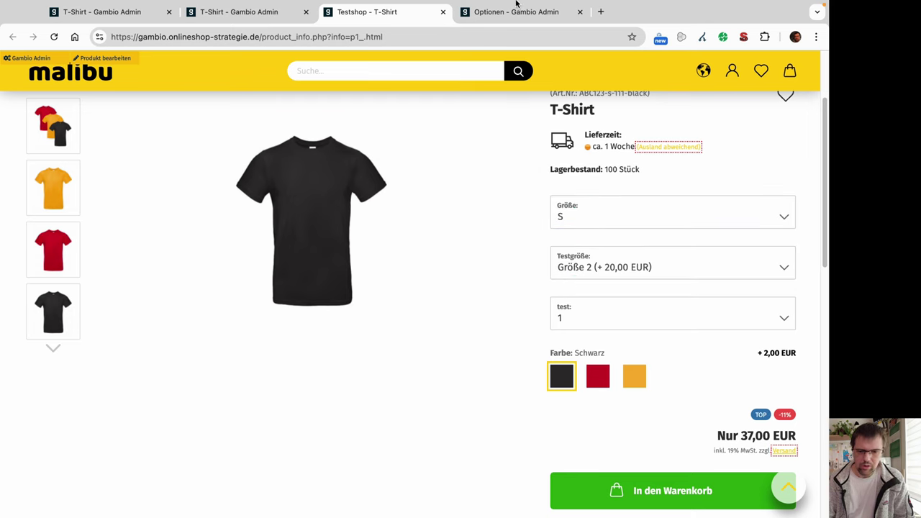
Delete the additional options Farbe and test from the T-Shirt in the admin area, confirming each deletion
{"action": "left_click", "coordinate": [490, 13]}
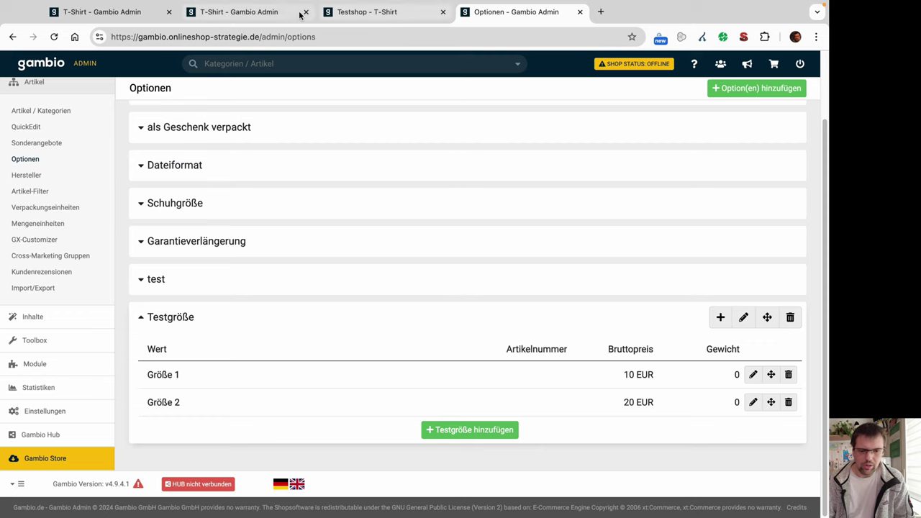
{"action": "left_click", "coordinate": [267, 12]}
{"action": "left_click", "coordinate": [362, 13]}
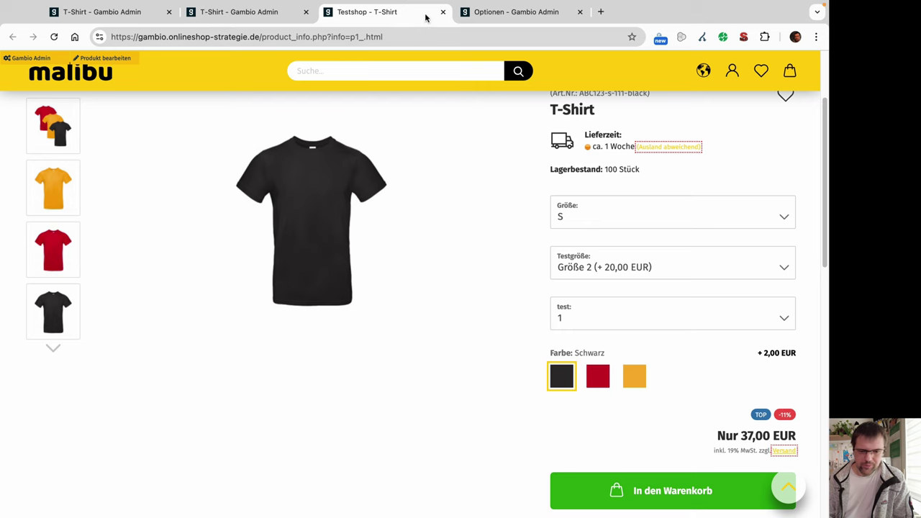
{"action": "left_click", "coordinate": [237, 13]}
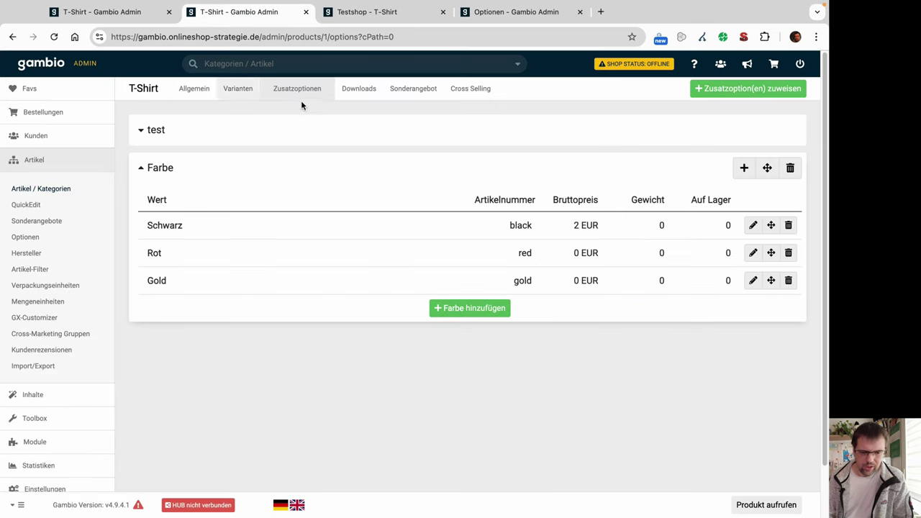
{"action": "left_click", "coordinate": [789, 167]}
{"action": "left_click", "coordinate": [524, 321]}
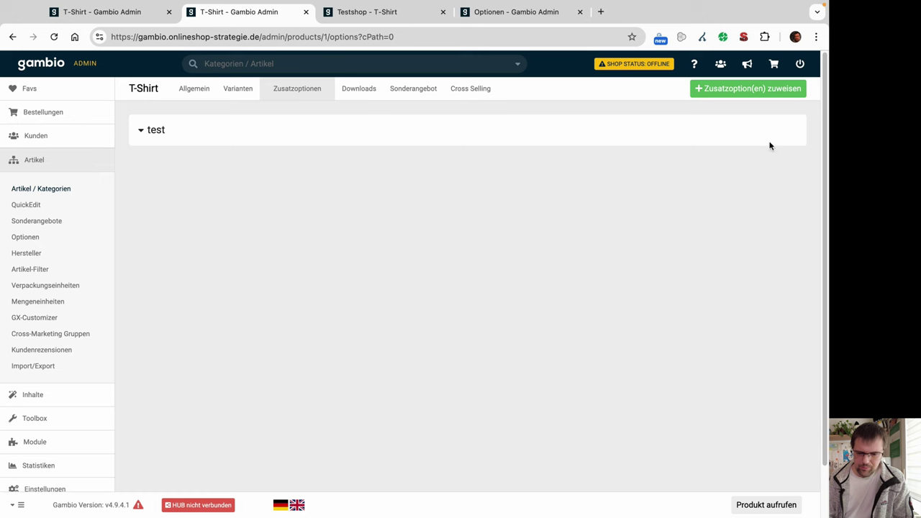
{"action": "left_click", "coordinate": [788, 129]}
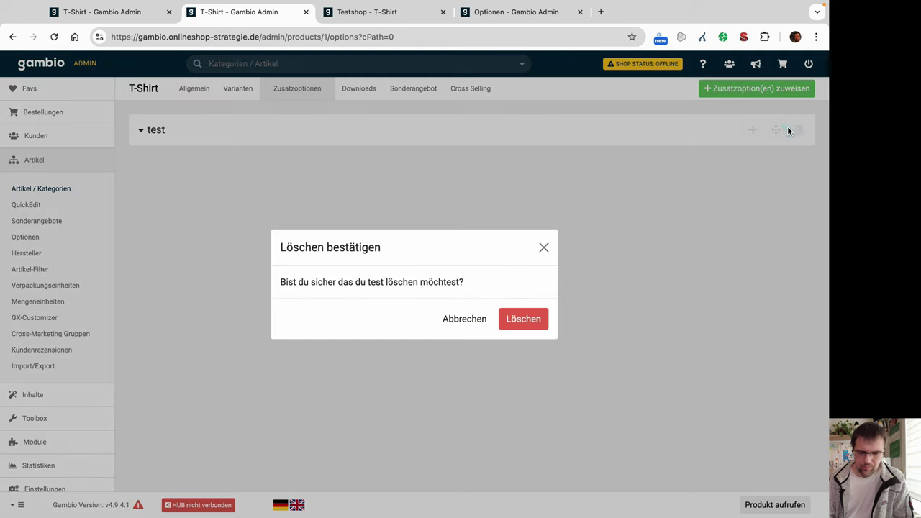
{"action": "left_click", "coordinate": [523, 319]}
Delete all variant combinations of the T-Shirt and check its storefront page without options
{"action": "left_click", "coordinate": [234, 89]}
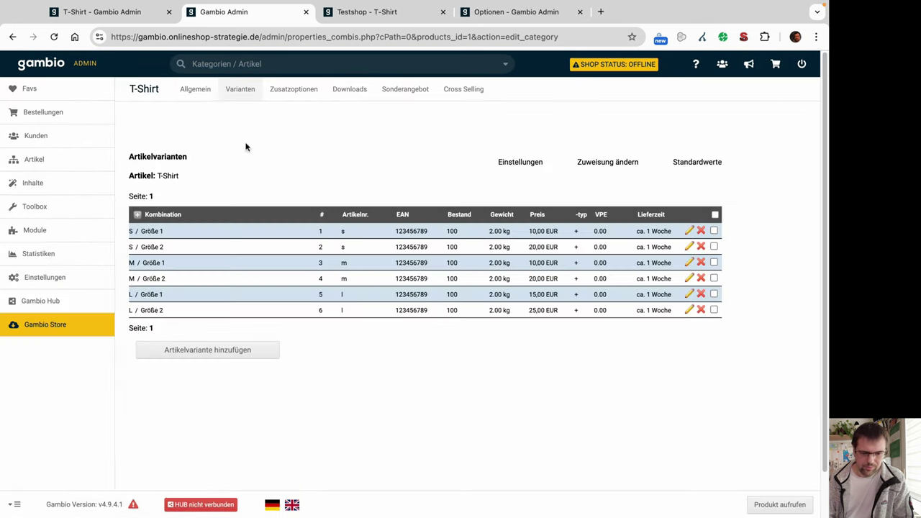
{"action": "left_click", "coordinate": [714, 215]}
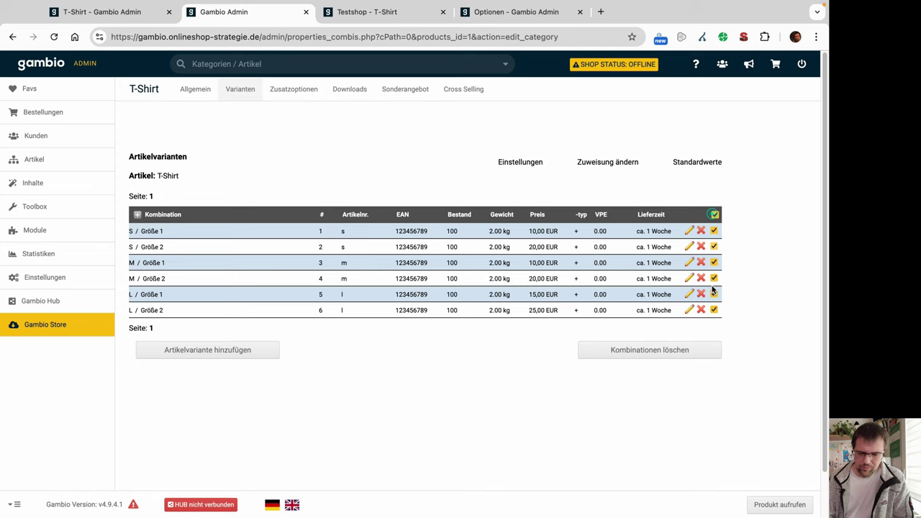
{"action": "left_click", "coordinate": [661, 349]}
{"action": "left_click", "coordinate": [131, 116]}
{"action": "left_click", "coordinate": [656, 137]}
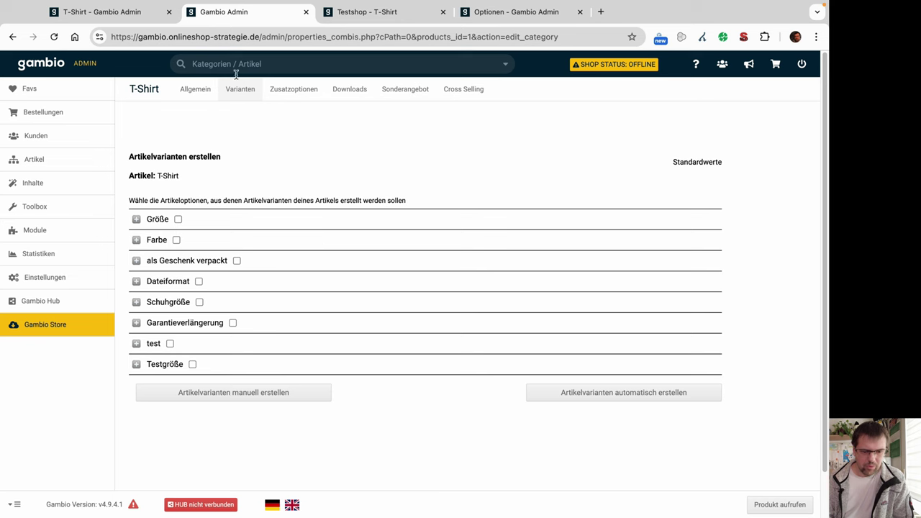
{"action": "left_click", "coordinate": [395, 12]}
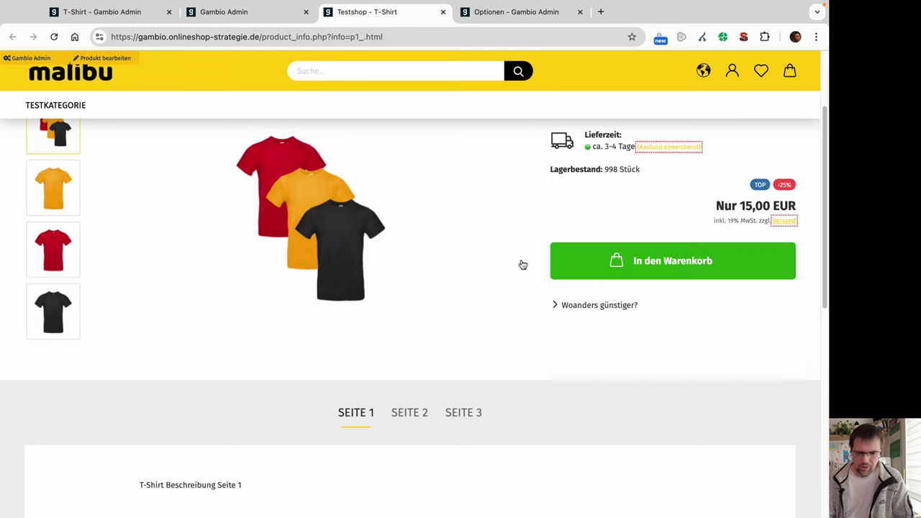
Automatically create new T-Shirt variants from the option Größe only, with all its values
{"action": "left_click", "coordinate": [234, 11]}
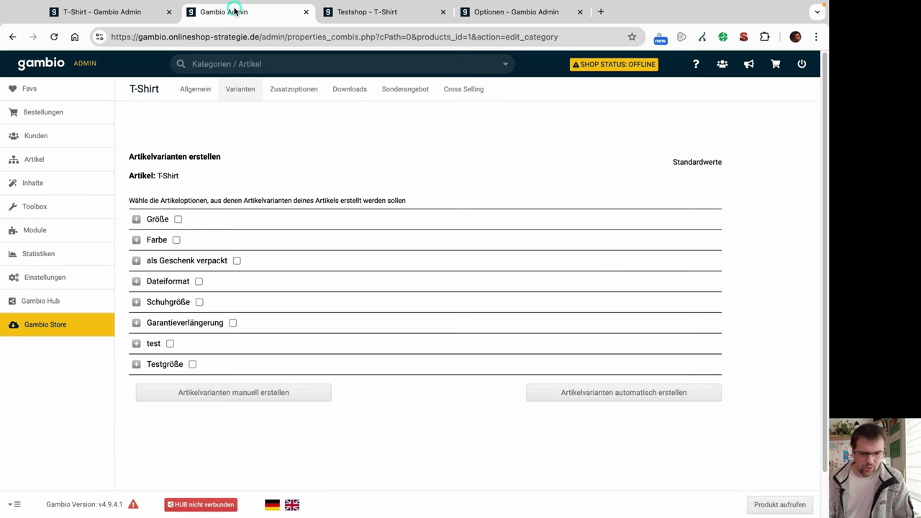
{"action": "left_click", "coordinate": [136, 220]}
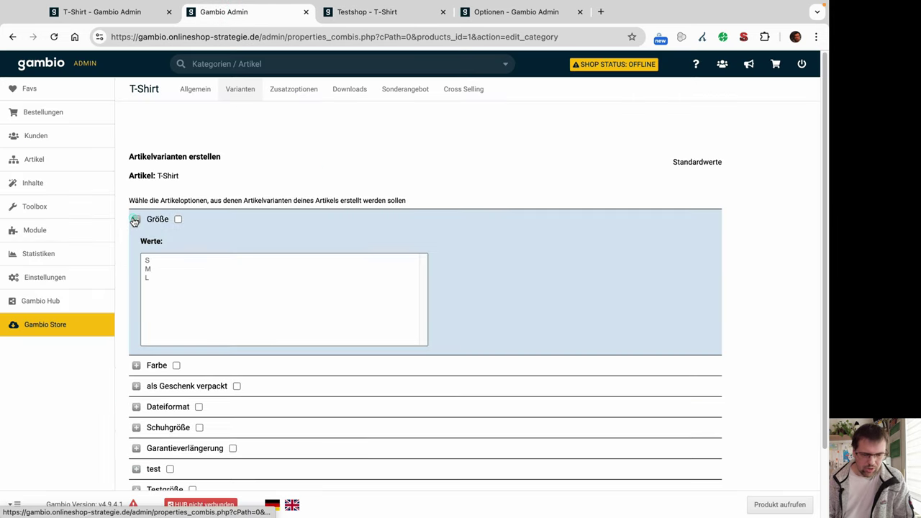
{"action": "left_click", "coordinate": [136, 220]}
{"action": "left_click", "coordinate": [178, 219]}
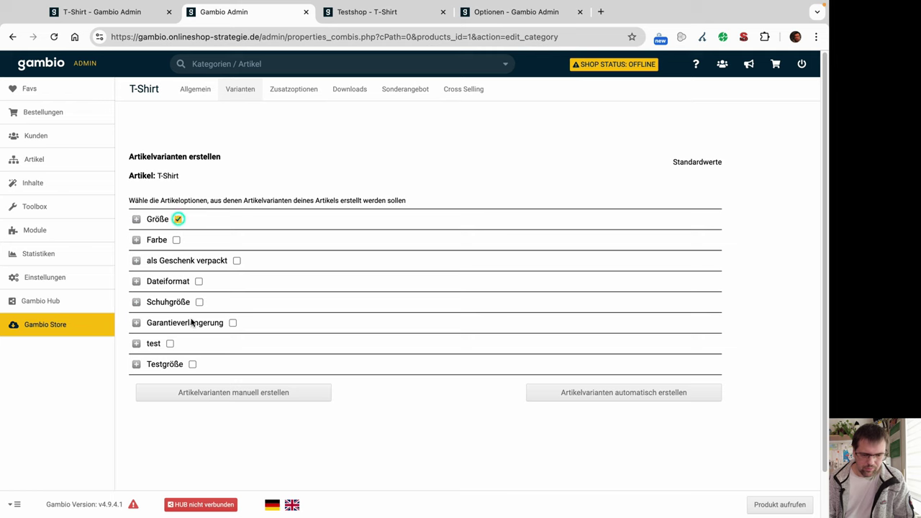
{"action": "left_click", "coordinate": [607, 392]}
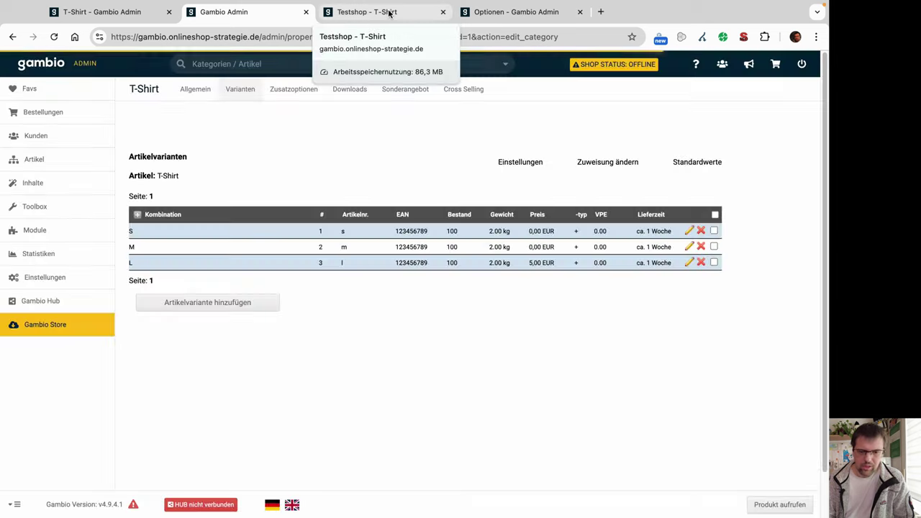
Reload the T-Shirt's storefront page, choose Größe M and inspect the available sizes
{"action": "left_click", "coordinate": [388, 12]}
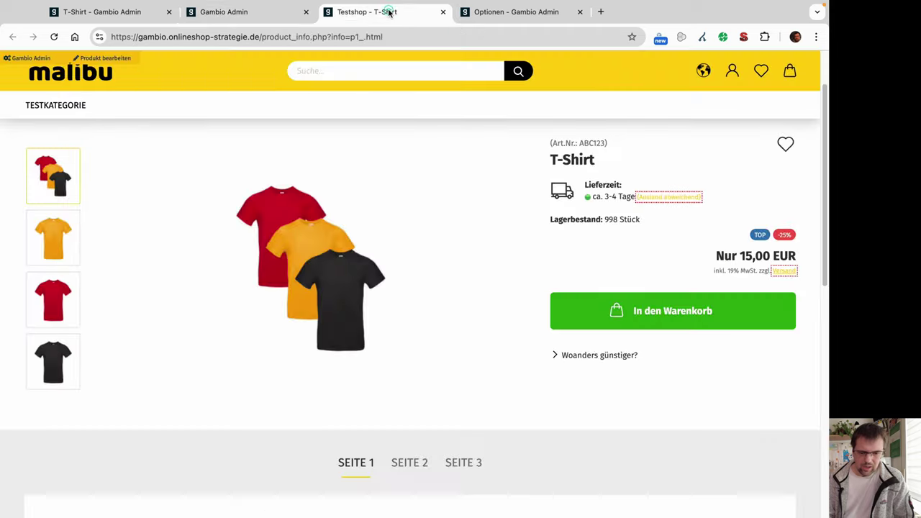
{"action": "key", "text": "super+r"}
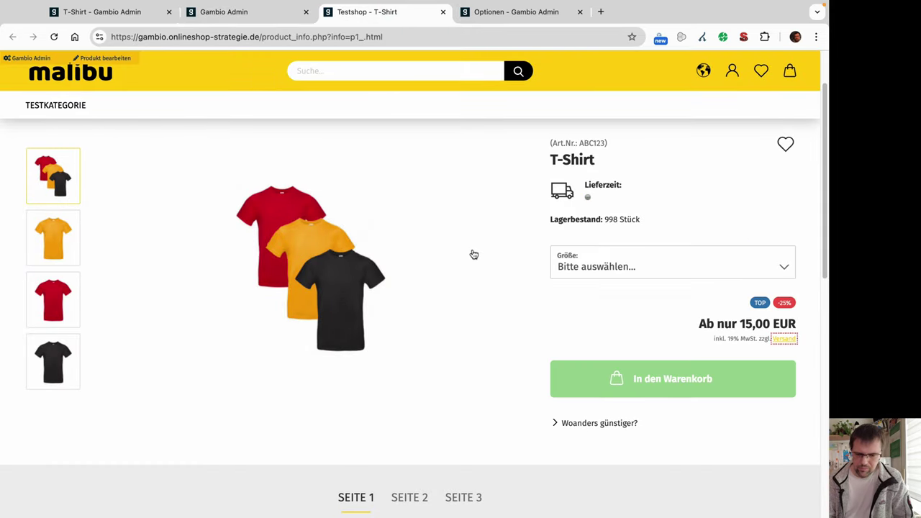
{"action": "left_click", "coordinate": [555, 272]}
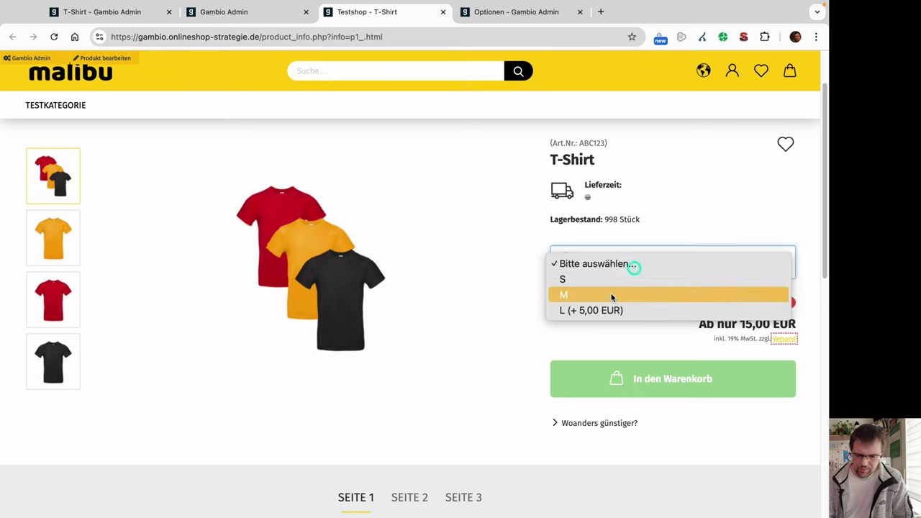
{"action": "left_click", "coordinate": [611, 294]}
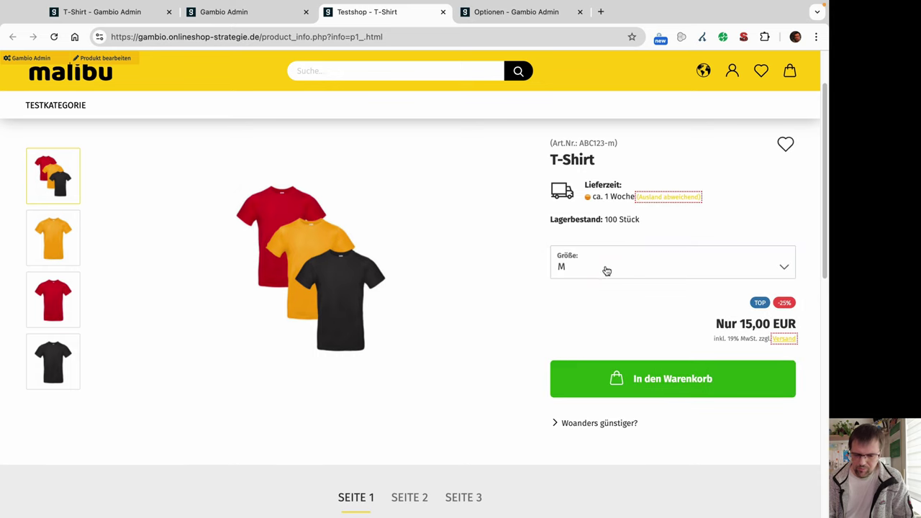
{"action": "left_click", "coordinate": [607, 269]}
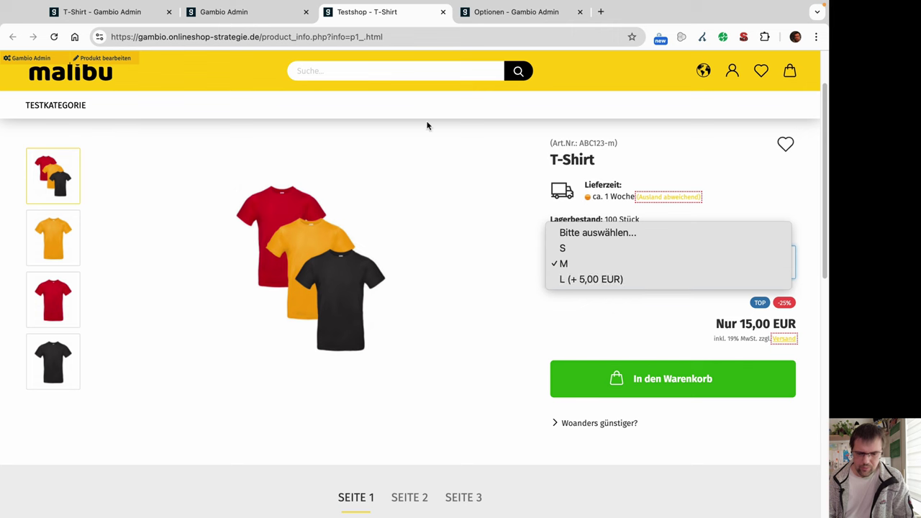
{"action": "left_click", "coordinate": [260, 15]}
Assign the additional option Farbe with the values Gold, Rot and Schwarz to the T-Shirt and save
{"action": "left_click", "coordinate": [259, 12]}
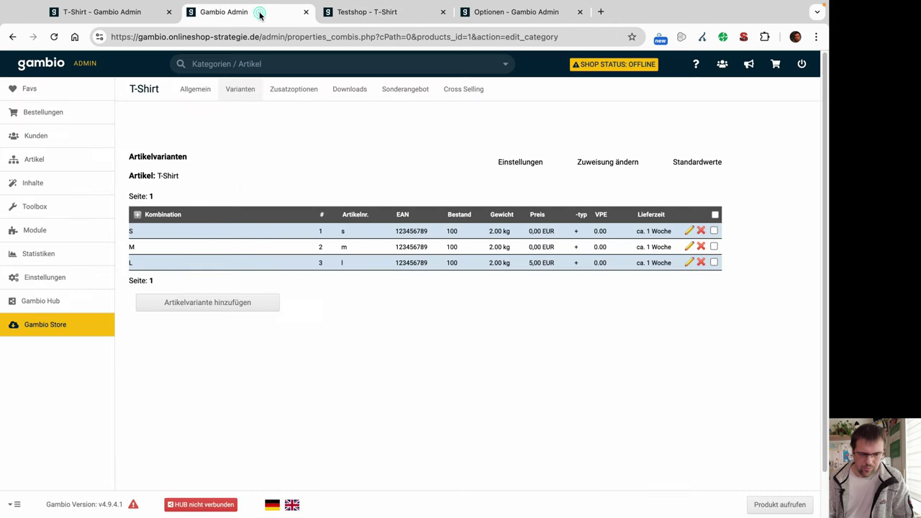
{"action": "left_click", "coordinate": [285, 90]}
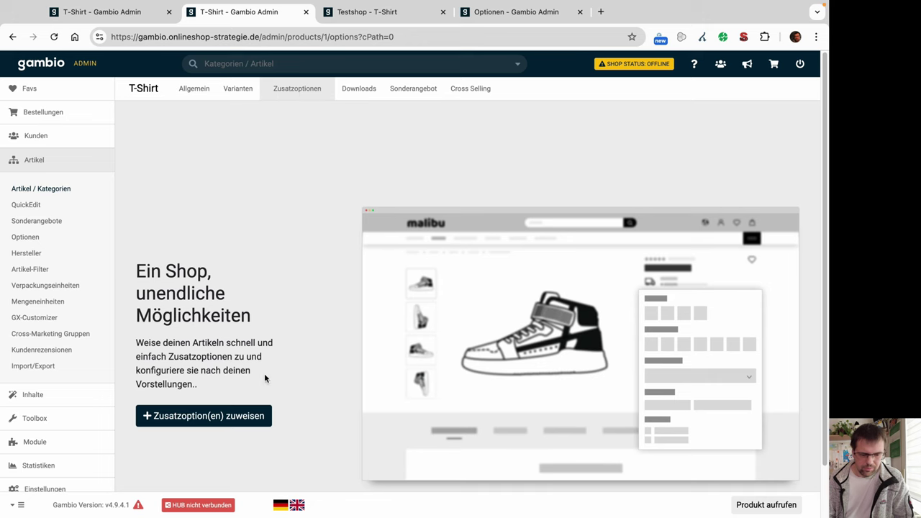
{"action": "left_click", "coordinate": [207, 416]}
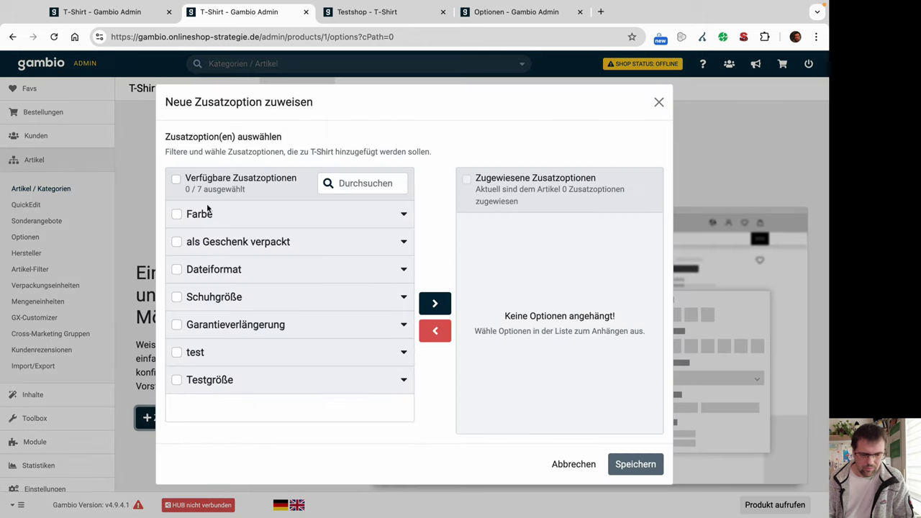
{"action": "left_click", "coordinate": [177, 215]}
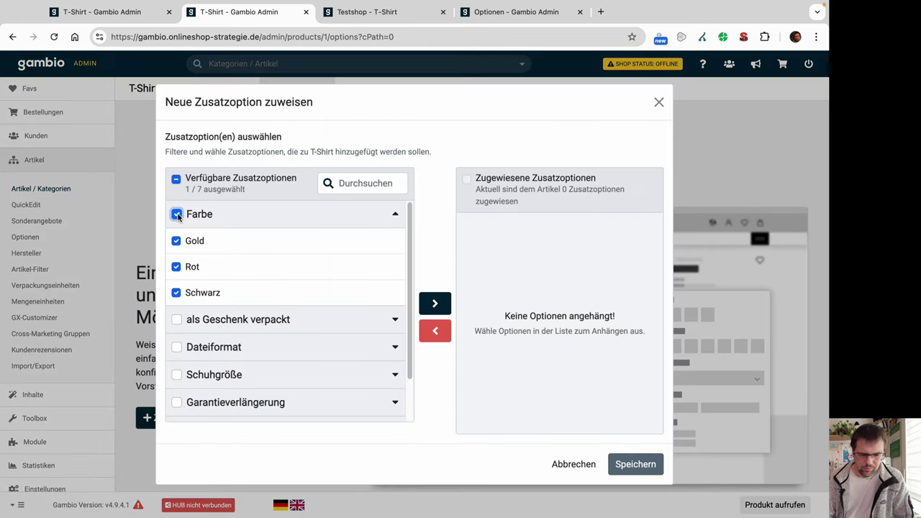
{"action": "left_click", "coordinate": [177, 215]}
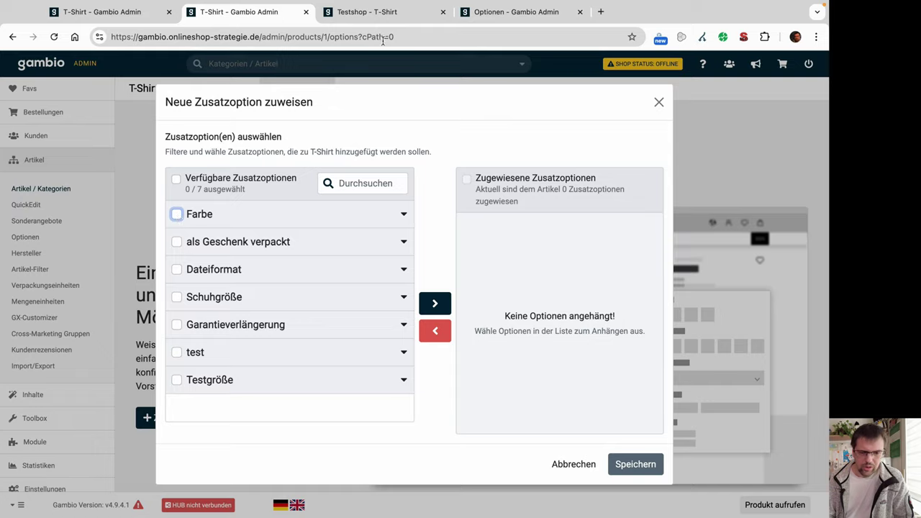
{"action": "left_click", "coordinate": [367, 13]}
{"action": "left_click", "coordinate": [263, 13]}
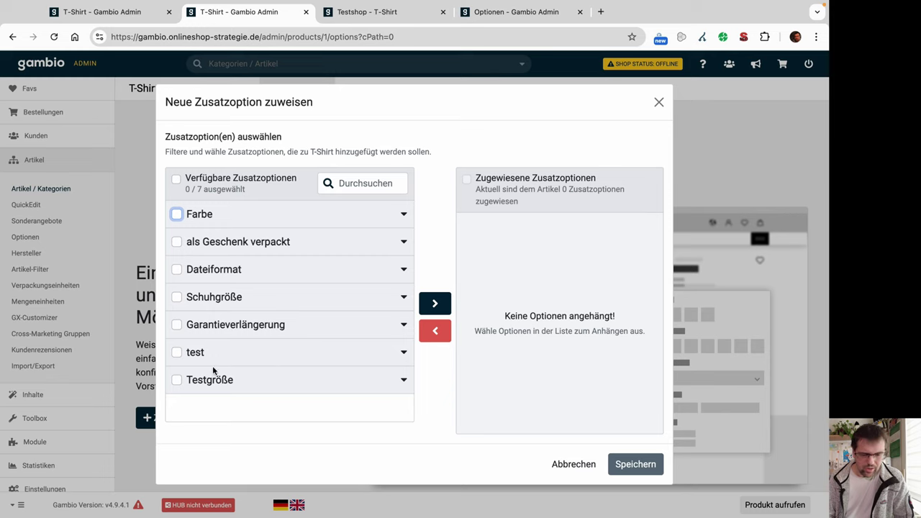
{"action": "left_click", "coordinate": [176, 215]}
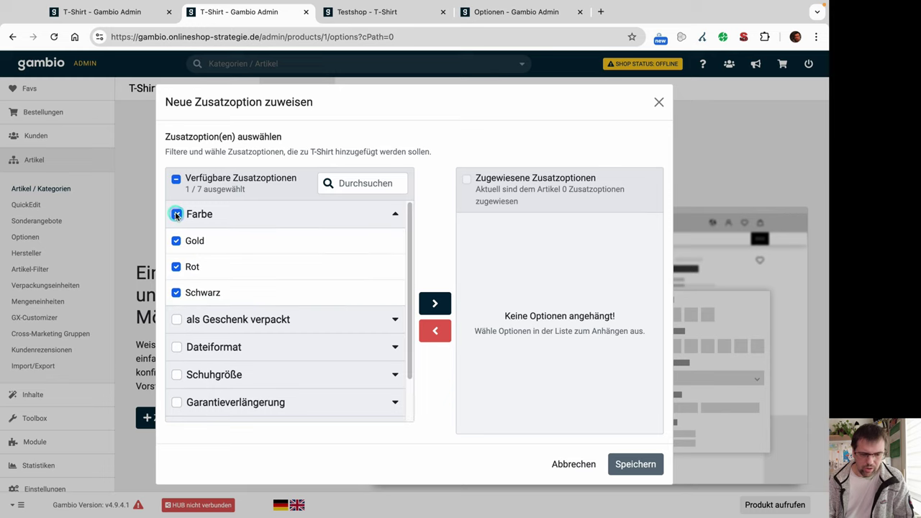
{"action": "left_click", "coordinate": [437, 304]}
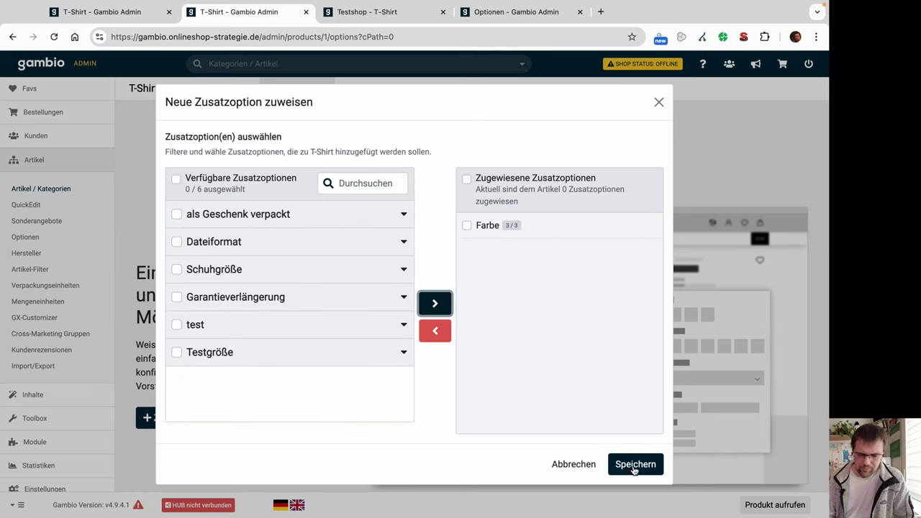
{"action": "left_click", "coordinate": [634, 464]}
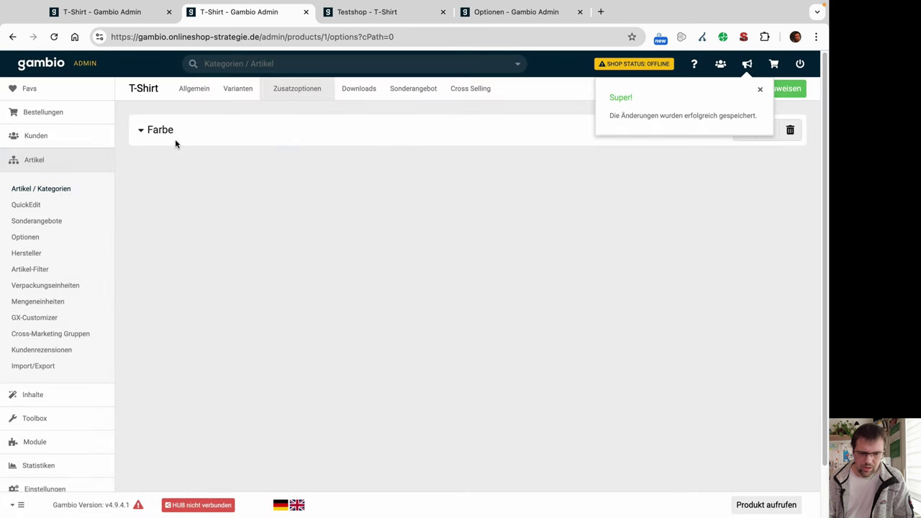
Review the T-Shirt's assigned Farbe values in the admin area and compare them with its storefront page
{"action": "left_click", "coordinate": [140, 131]}
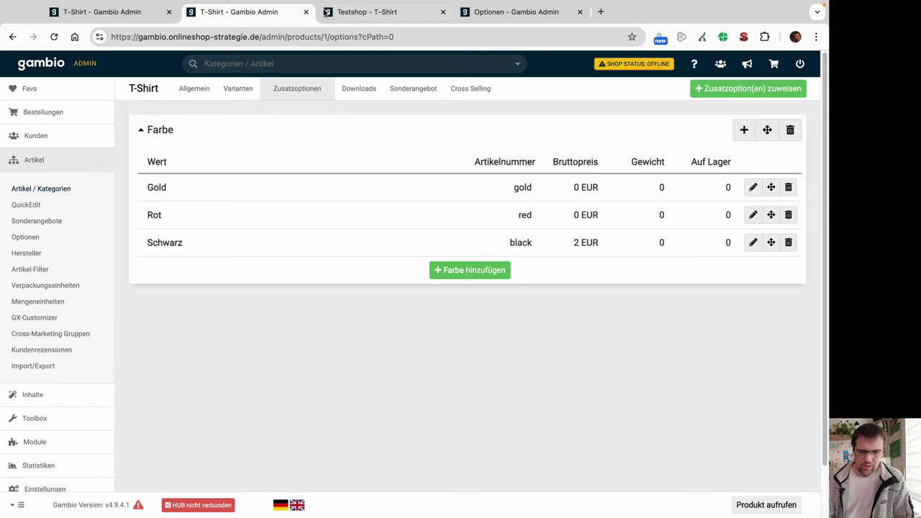
{"action": "left_click", "coordinate": [328, 12]}
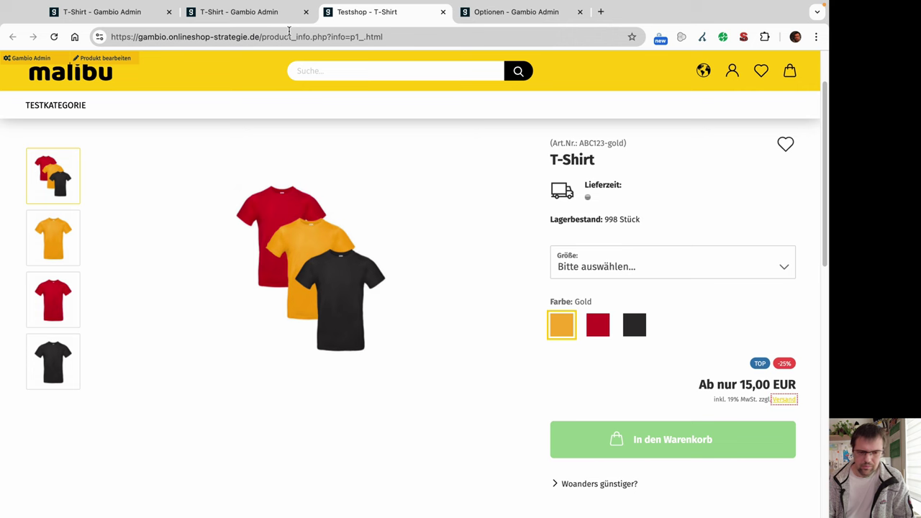
{"action": "left_click", "coordinate": [243, 25]}
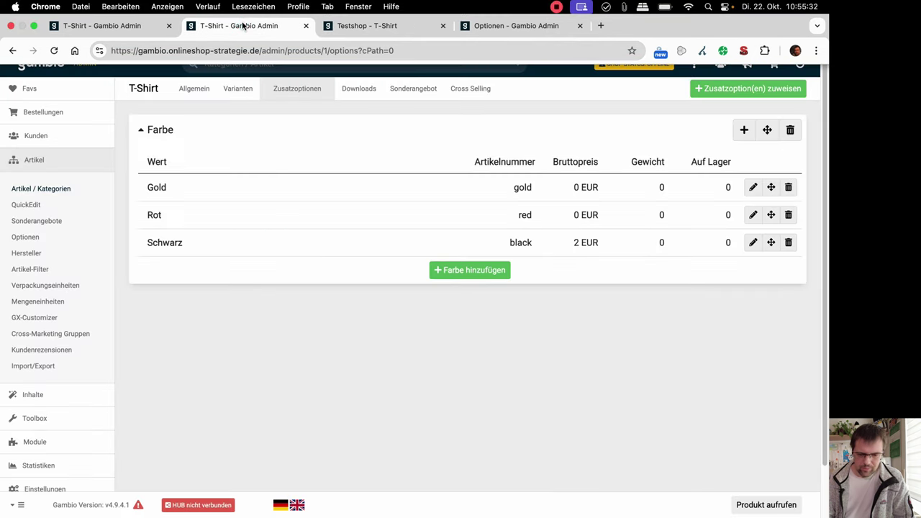
Collapse Testgröße in the shop-wide options overview and expand Farbe to examine its values
{"action": "left_click", "coordinate": [489, 26]}
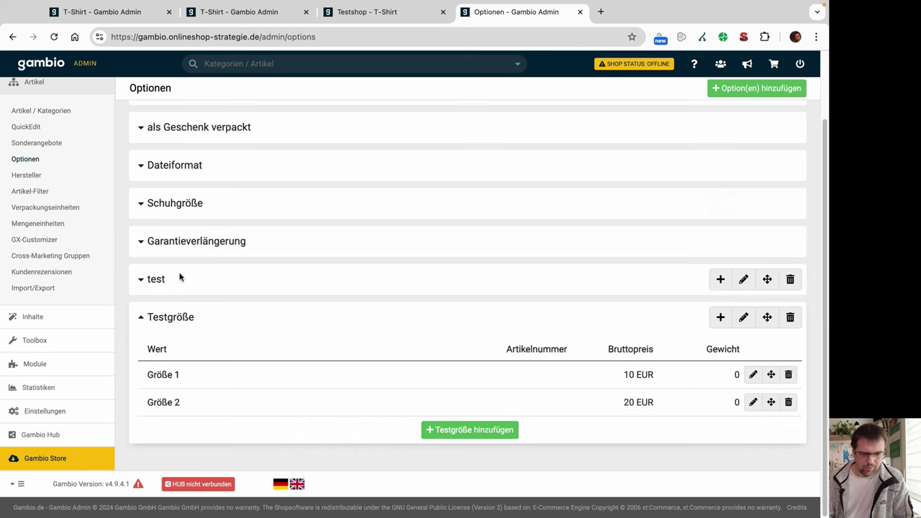
{"action": "left_click", "coordinate": [140, 316]}
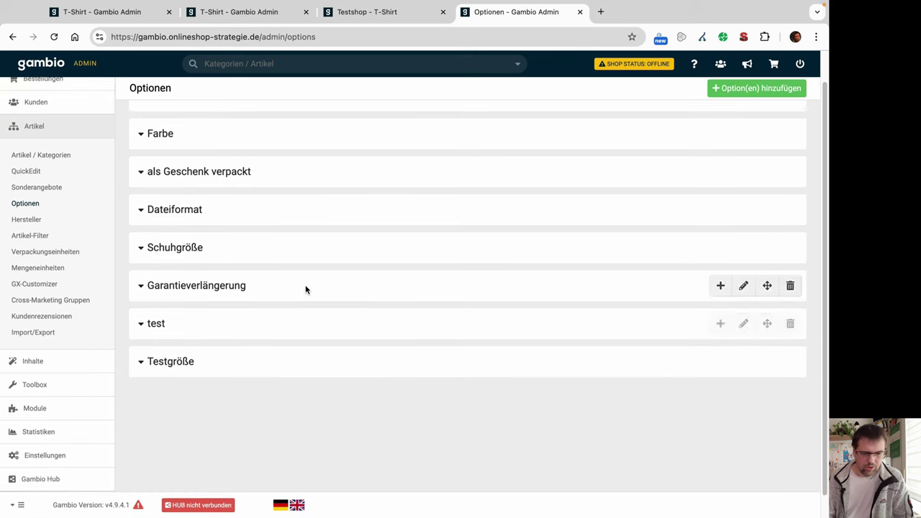
{"action": "left_click", "coordinate": [139, 168]}
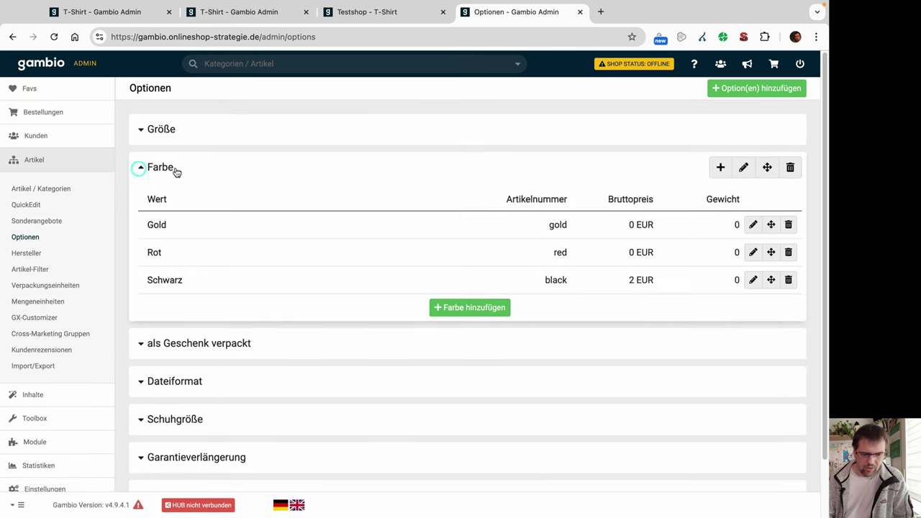
Examine the display type in the Farbe option's settings and compare it with the T-Shirt's storefront page and assigned additional options
{"action": "left_click", "coordinate": [743, 168]}
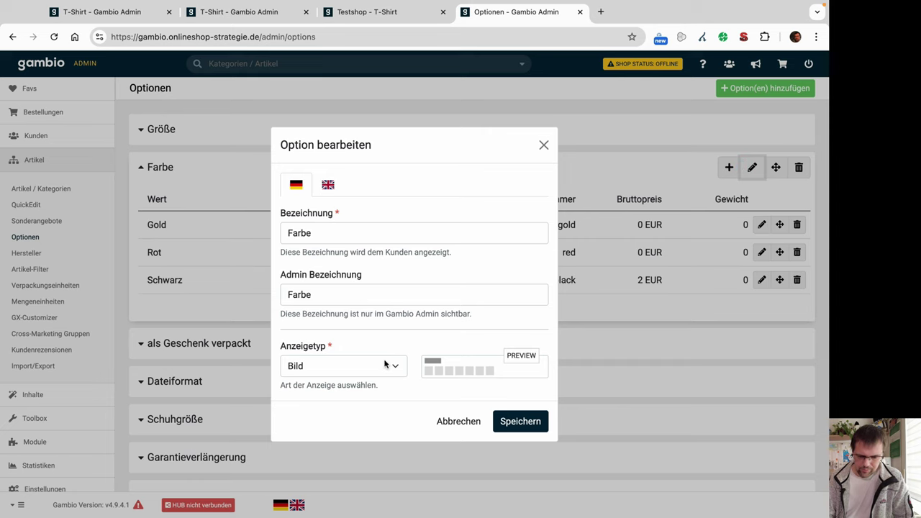
{"action": "left_click", "coordinate": [460, 423]}
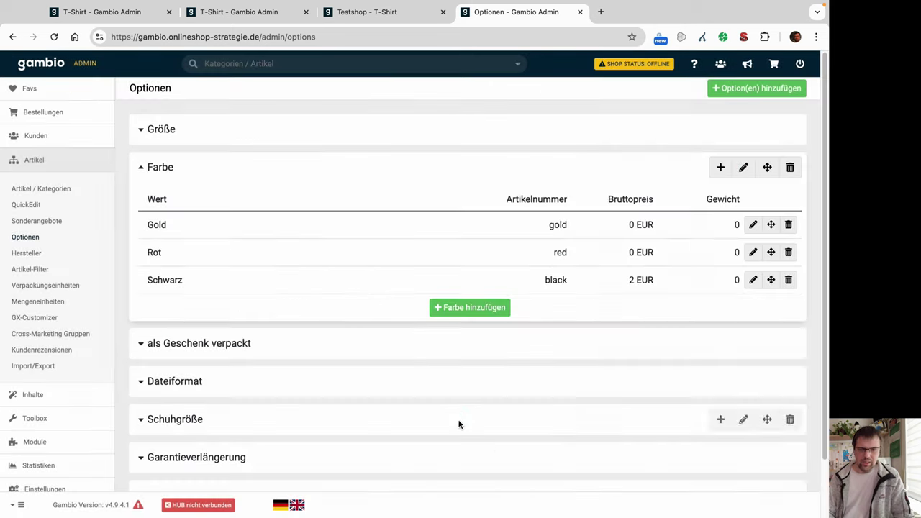
{"action": "left_click", "coordinate": [385, 13]}
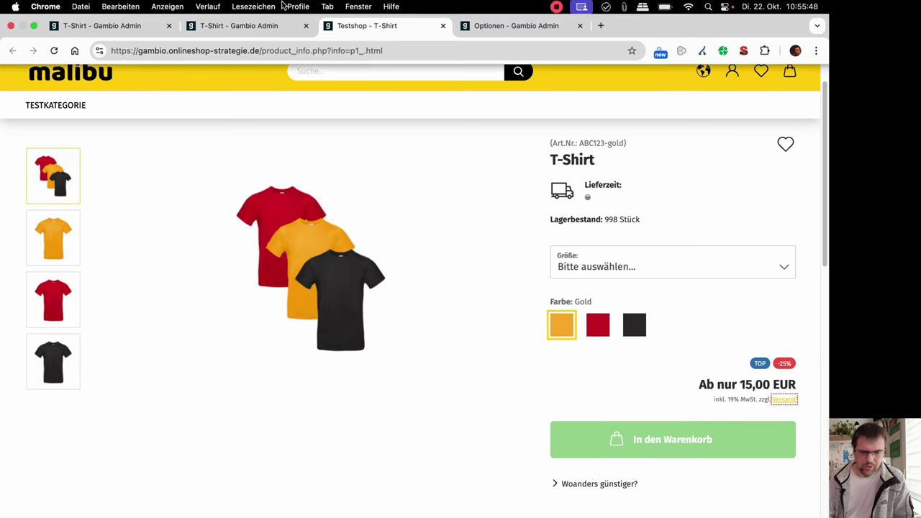
{"action": "left_click", "coordinate": [246, 26]}
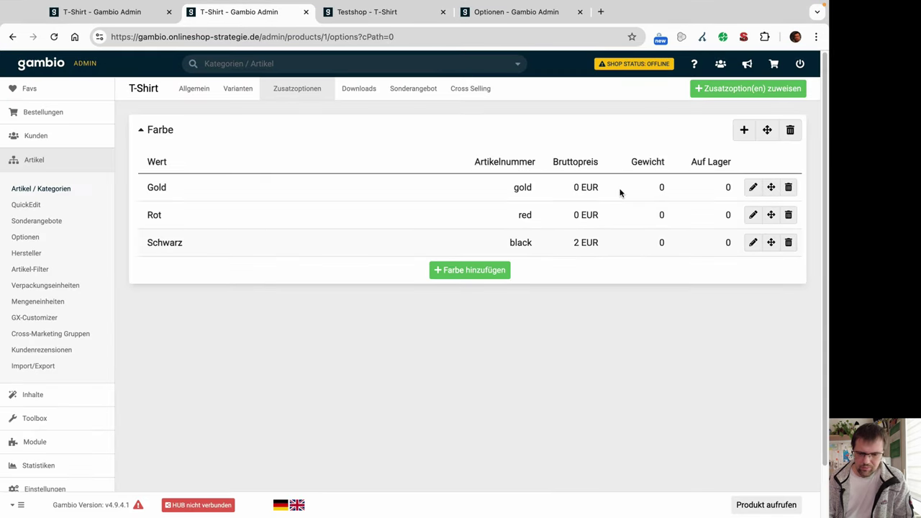
{"action": "left_click", "coordinate": [393, 12]}
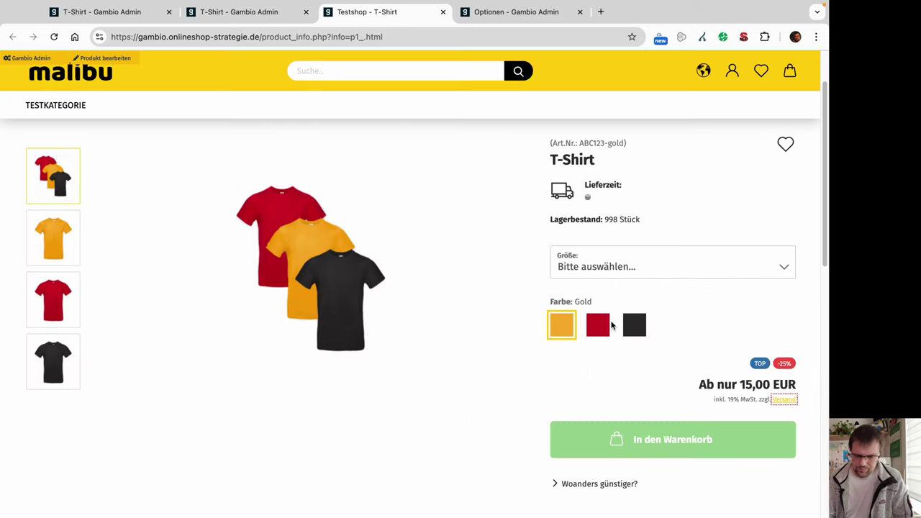
{"action": "left_click", "coordinate": [244, 12]}
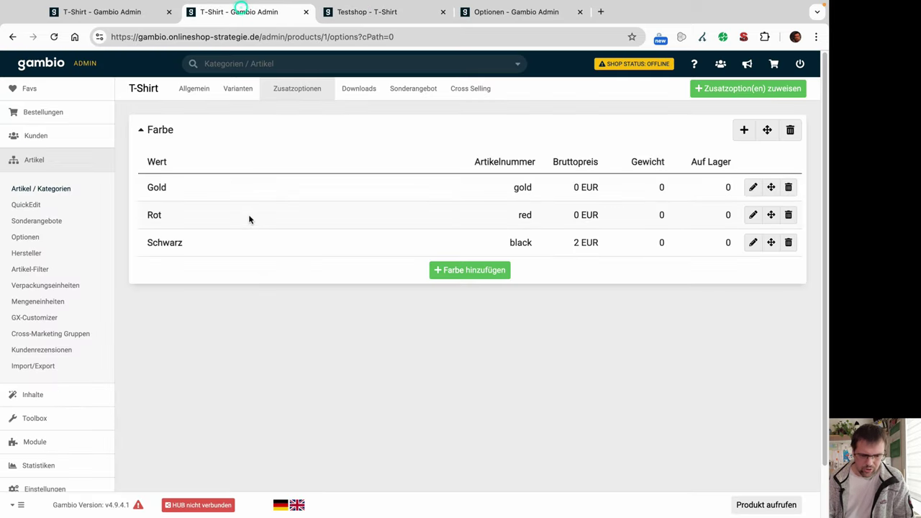
{"action": "left_click", "coordinate": [157, 16]}
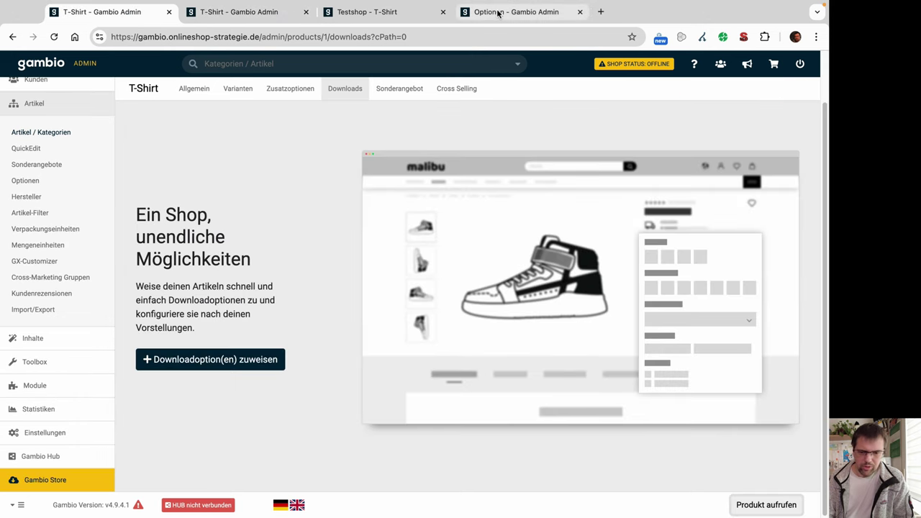
Set the display type (Anzeigetyp) of the shop-wide Farbe option to Dropdown and save it
{"action": "left_click", "coordinate": [498, 13]}
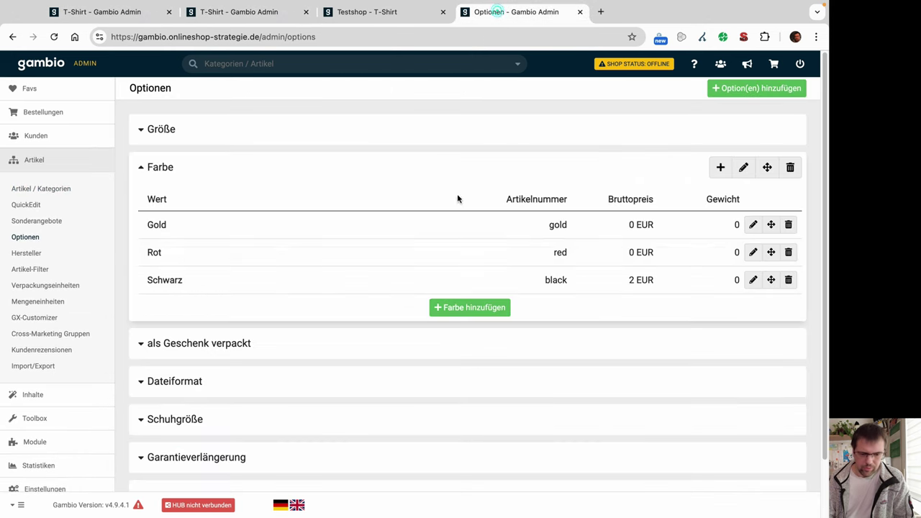
{"action": "left_click", "coordinate": [744, 168]}
{"action": "left_click", "coordinate": [385, 366]}
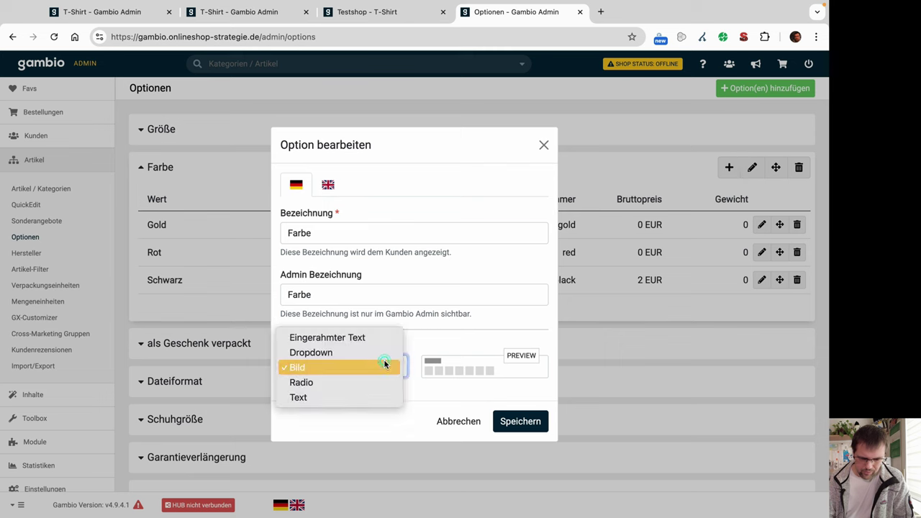
{"action": "left_click", "coordinate": [336, 353]}
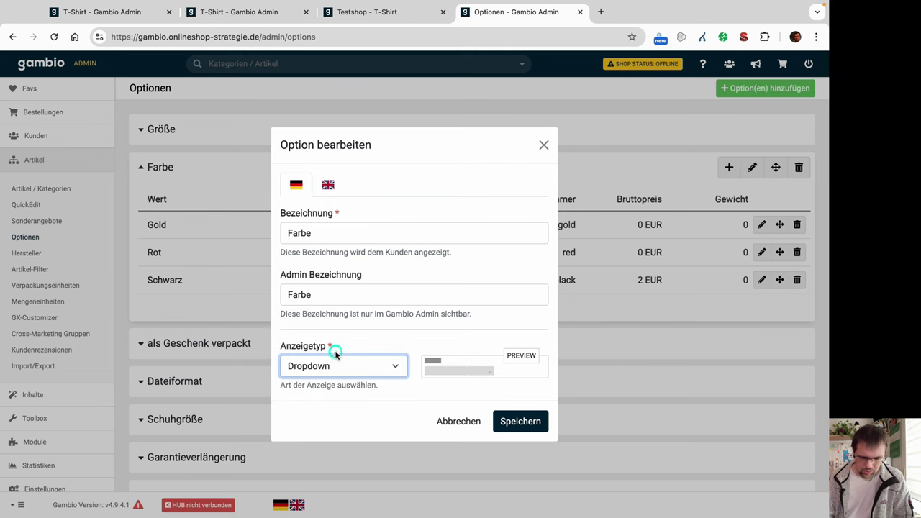
{"action": "left_click", "coordinate": [540, 424]}
Reload the T-Shirt's storefront page and inspect the Farbe choices, keeping Gold selected
{"action": "left_click", "coordinate": [360, 12]}
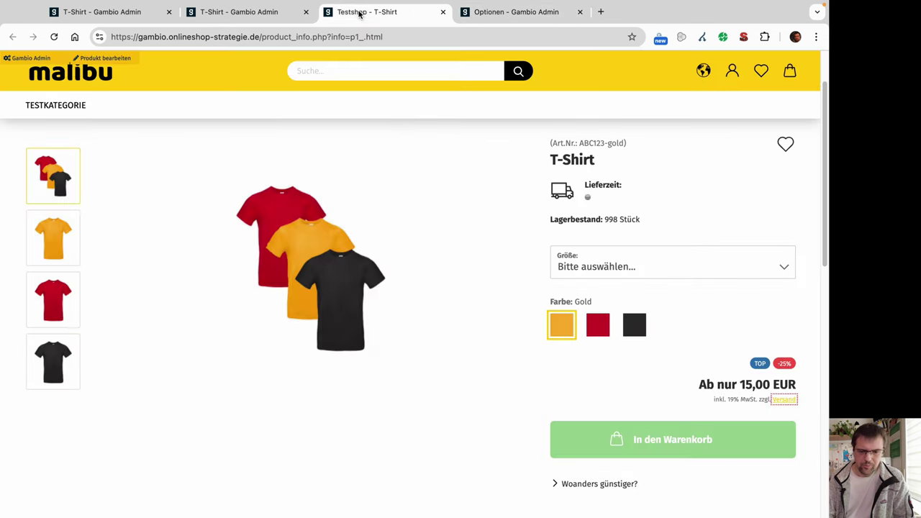
{"action": "key", "text": "super+r"}
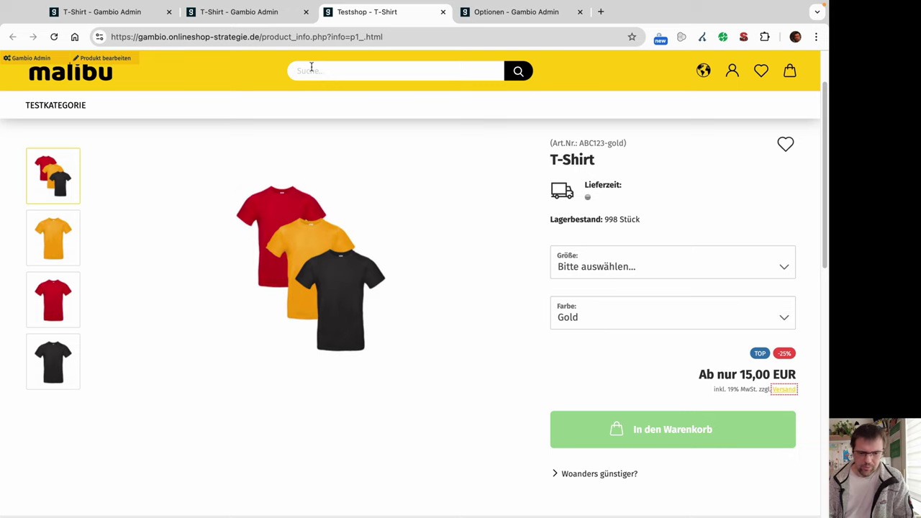
{"action": "left_click", "coordinate": [258, 12]}
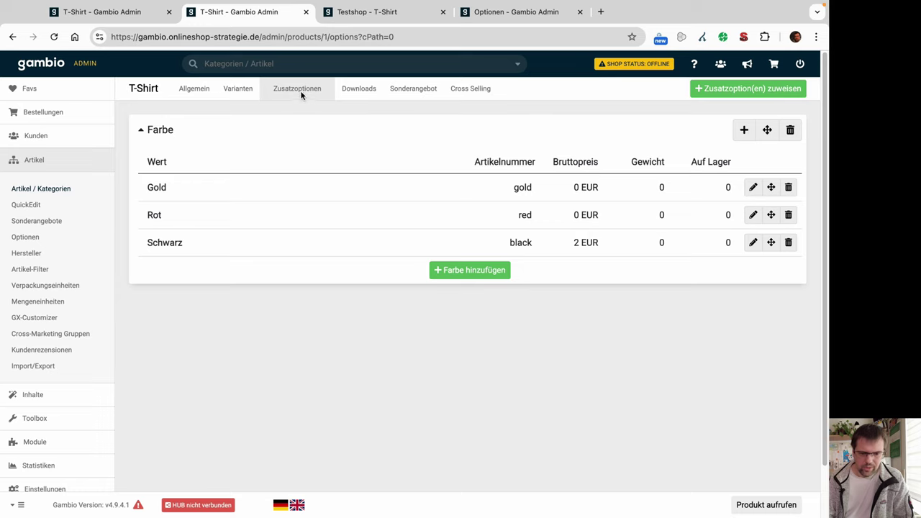
{"action": "left_click", "coordinate": [356, 12]}
{"action": "left_click", "coordinate": [568, 325]}
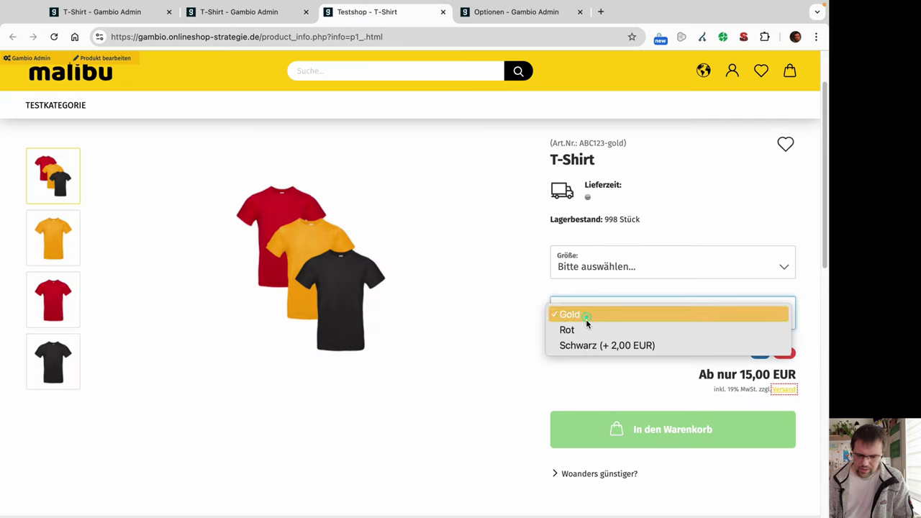
{"action": "left_click", "coordinate": [586, 314]}
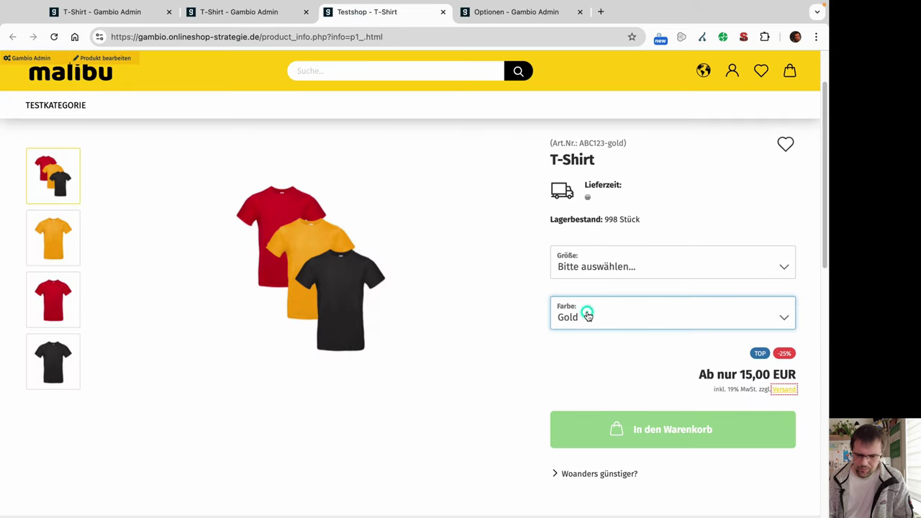
Compare the Größe and Farbe selections on the T-Shirt's storefront page and return to the shop-wide options overview
{"action": "left_click", "coordinate": [263, 13]}
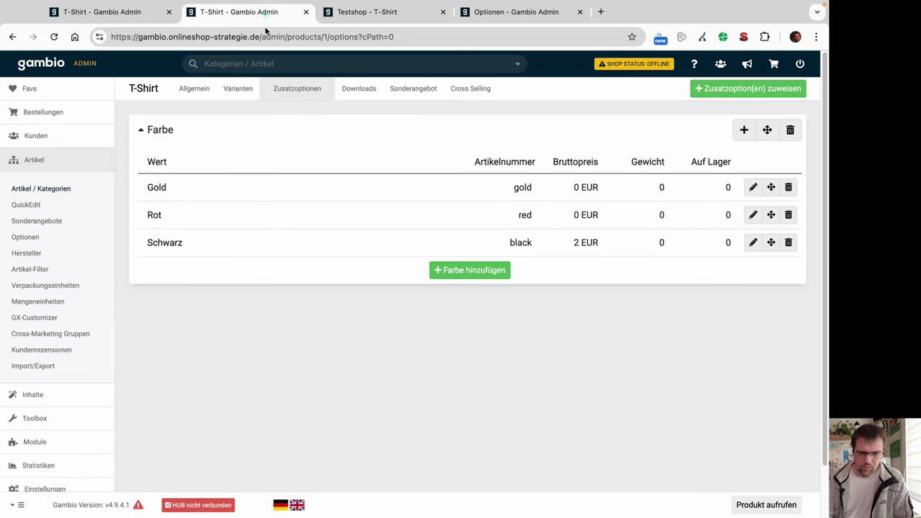
{"action": "left_click", "coordinate": [376, 23]}
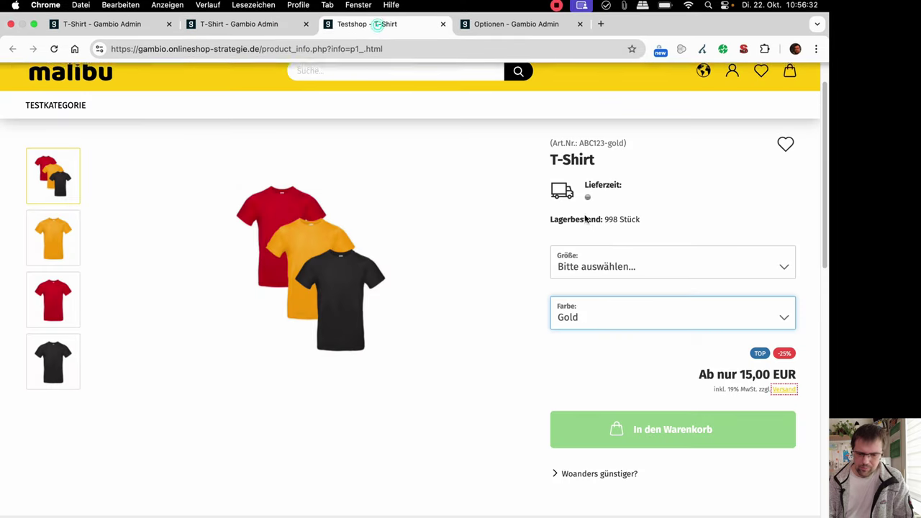
{"action": "left_click", "coordinate": [650, 272]}
{"action": "left_click", "coordinate": [649, 270]}
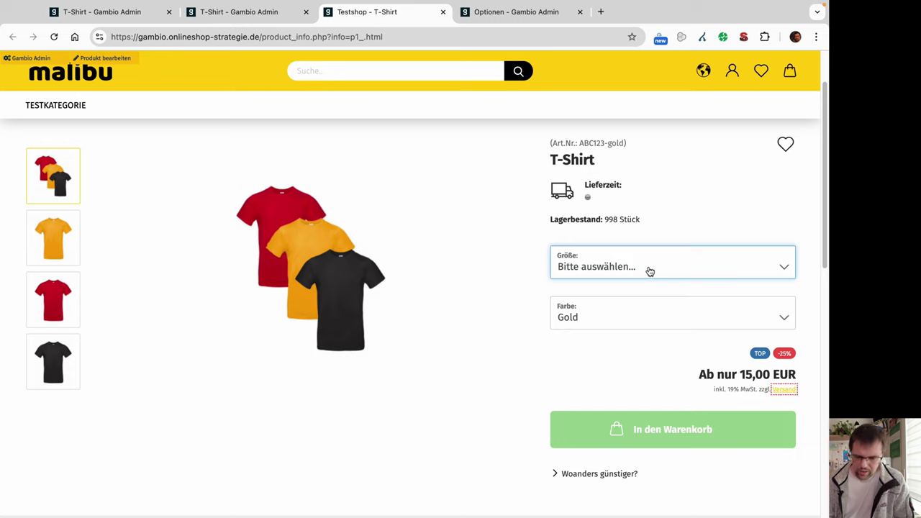
{"action": "left_click", "coordinate": [636, 329]}
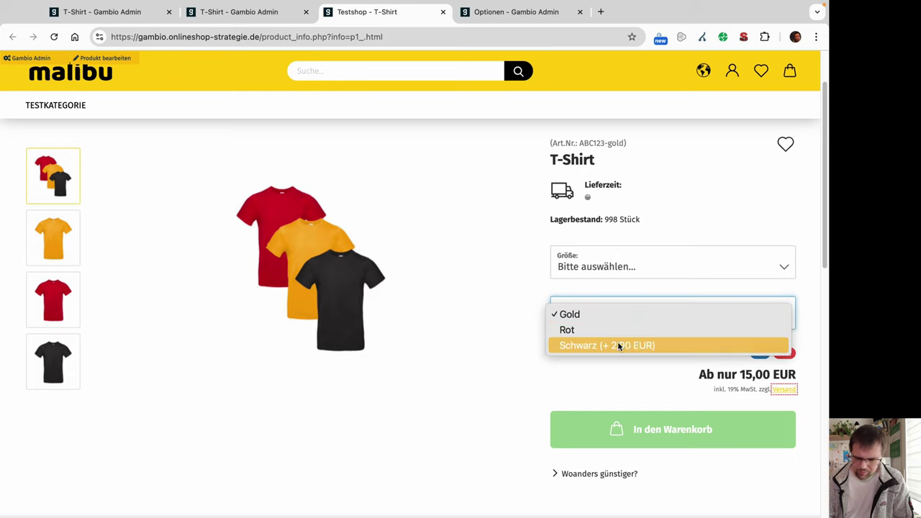
{"action": "left_click", "coordinate": [636, 268]}
{"action": "left_click", "coordinate": [626, 264]}
{"action": "left_click", "coordinate": [621, 263]}
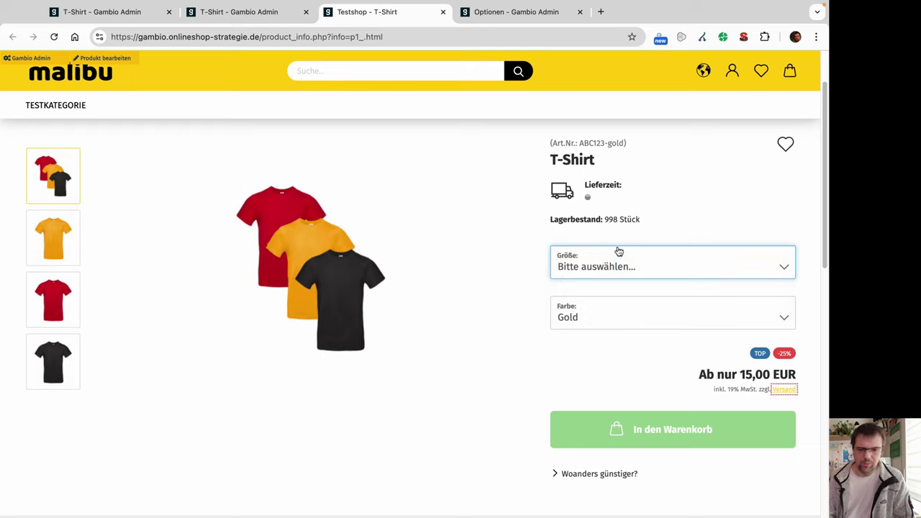
{"action": "left_click", "coordinate": [515, 11]}
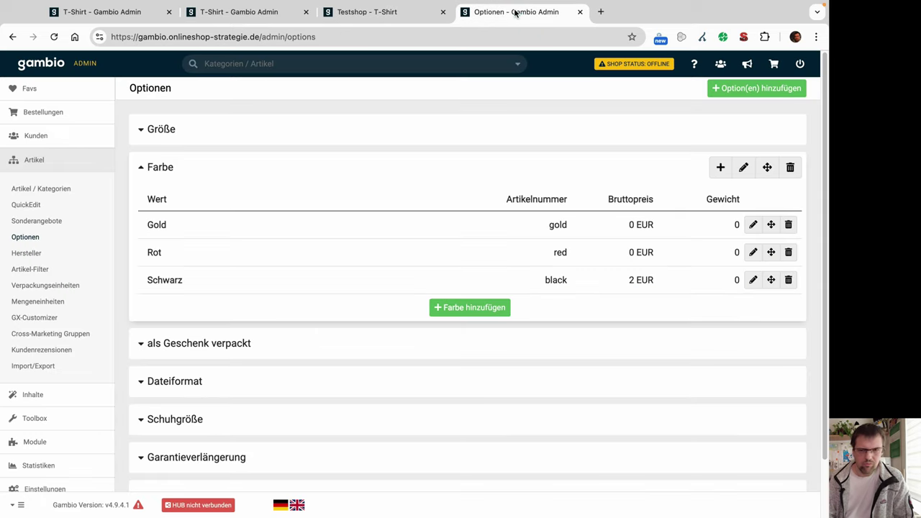